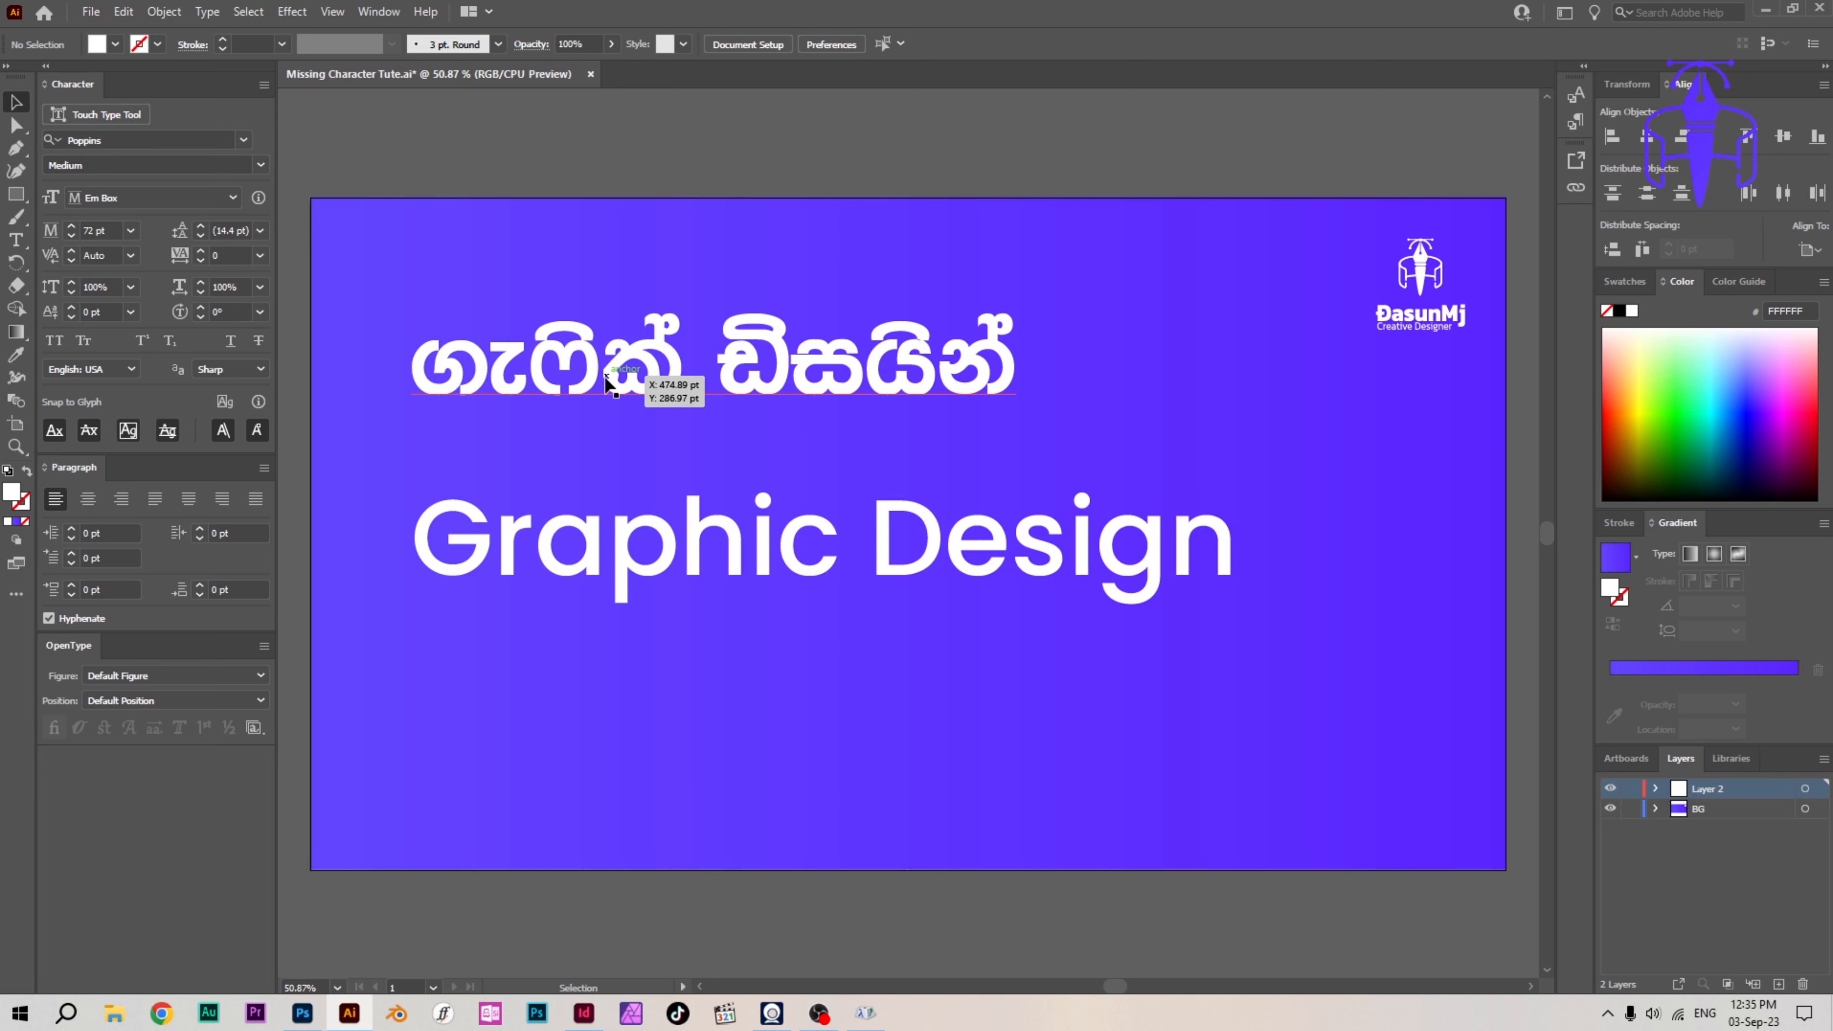
Step: Insert a full stop from the FMGanganee glyph set at the end of the Sinhala heading
{"action": "double_click", "coordinate": [609, 382]}
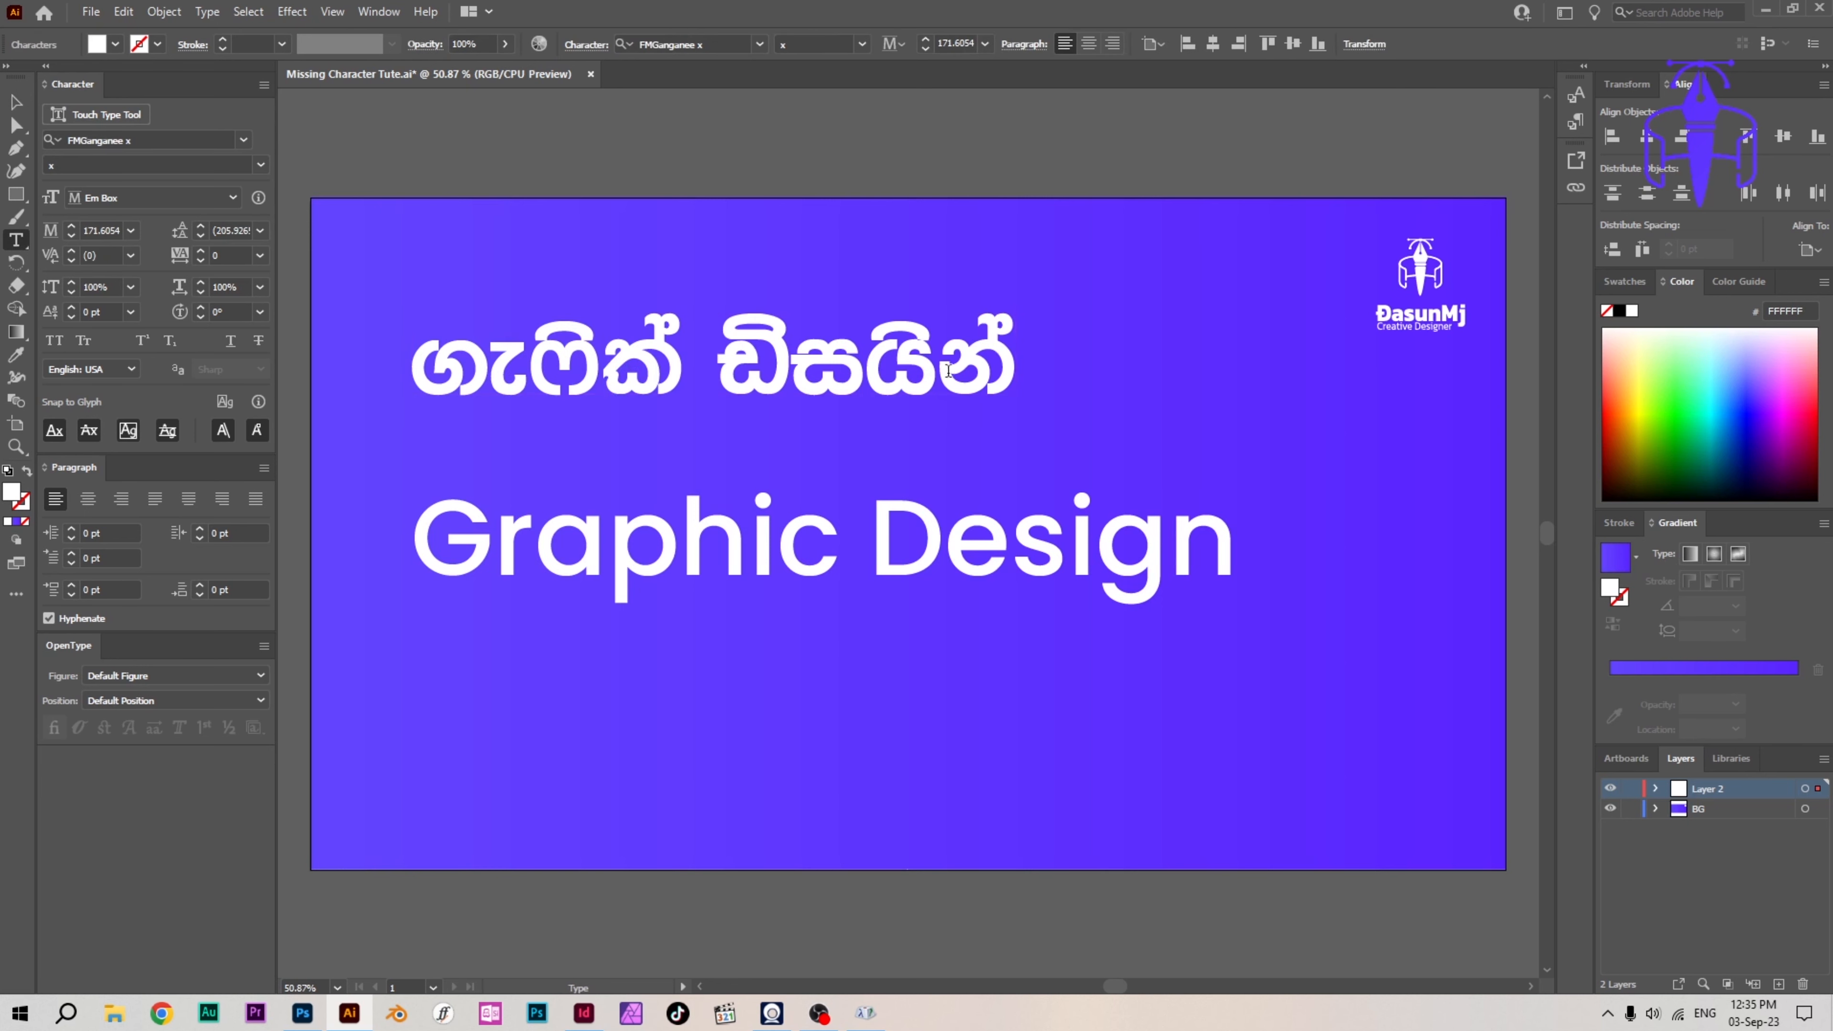
{"action": "left_click", "coordinate": [948, 355]}
{"action": "key", "text": "Right"}
{"action": "key", "text": "Right"}
{"action": "left_click", "coordinate": [205, 12]}
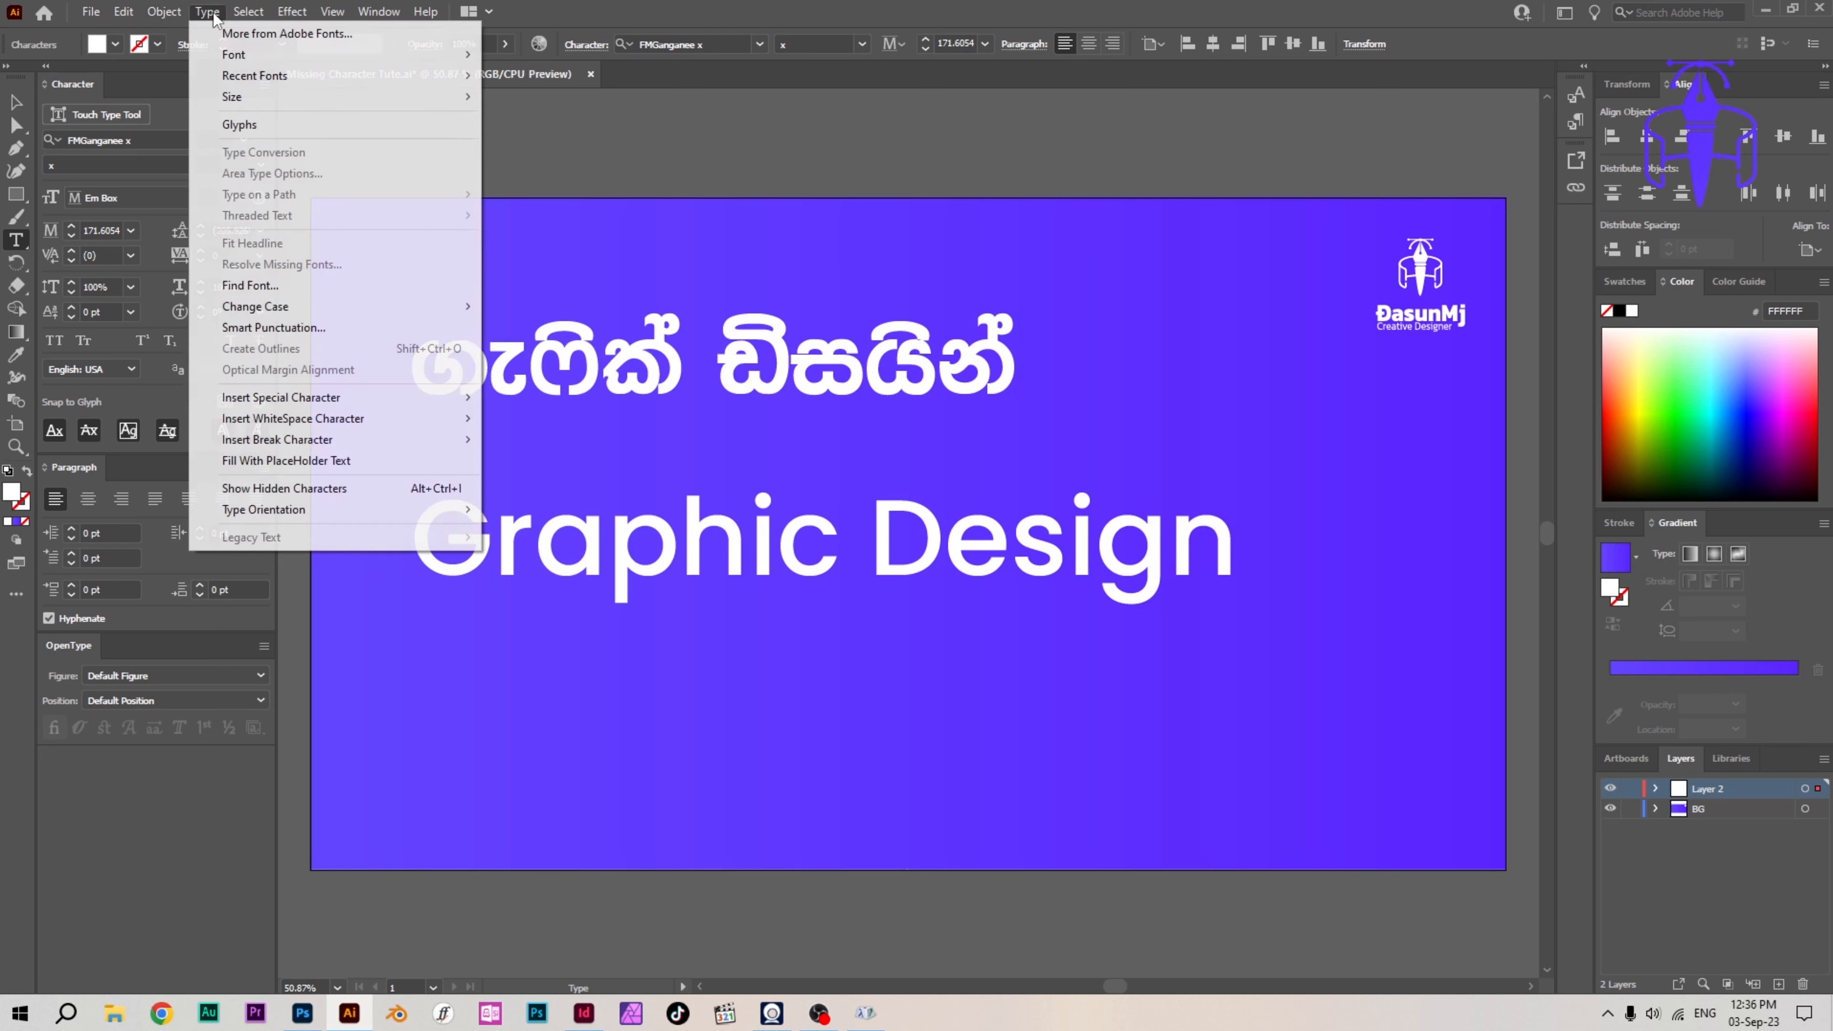
{"action": "left_click", "coordinate": [240, 127]}
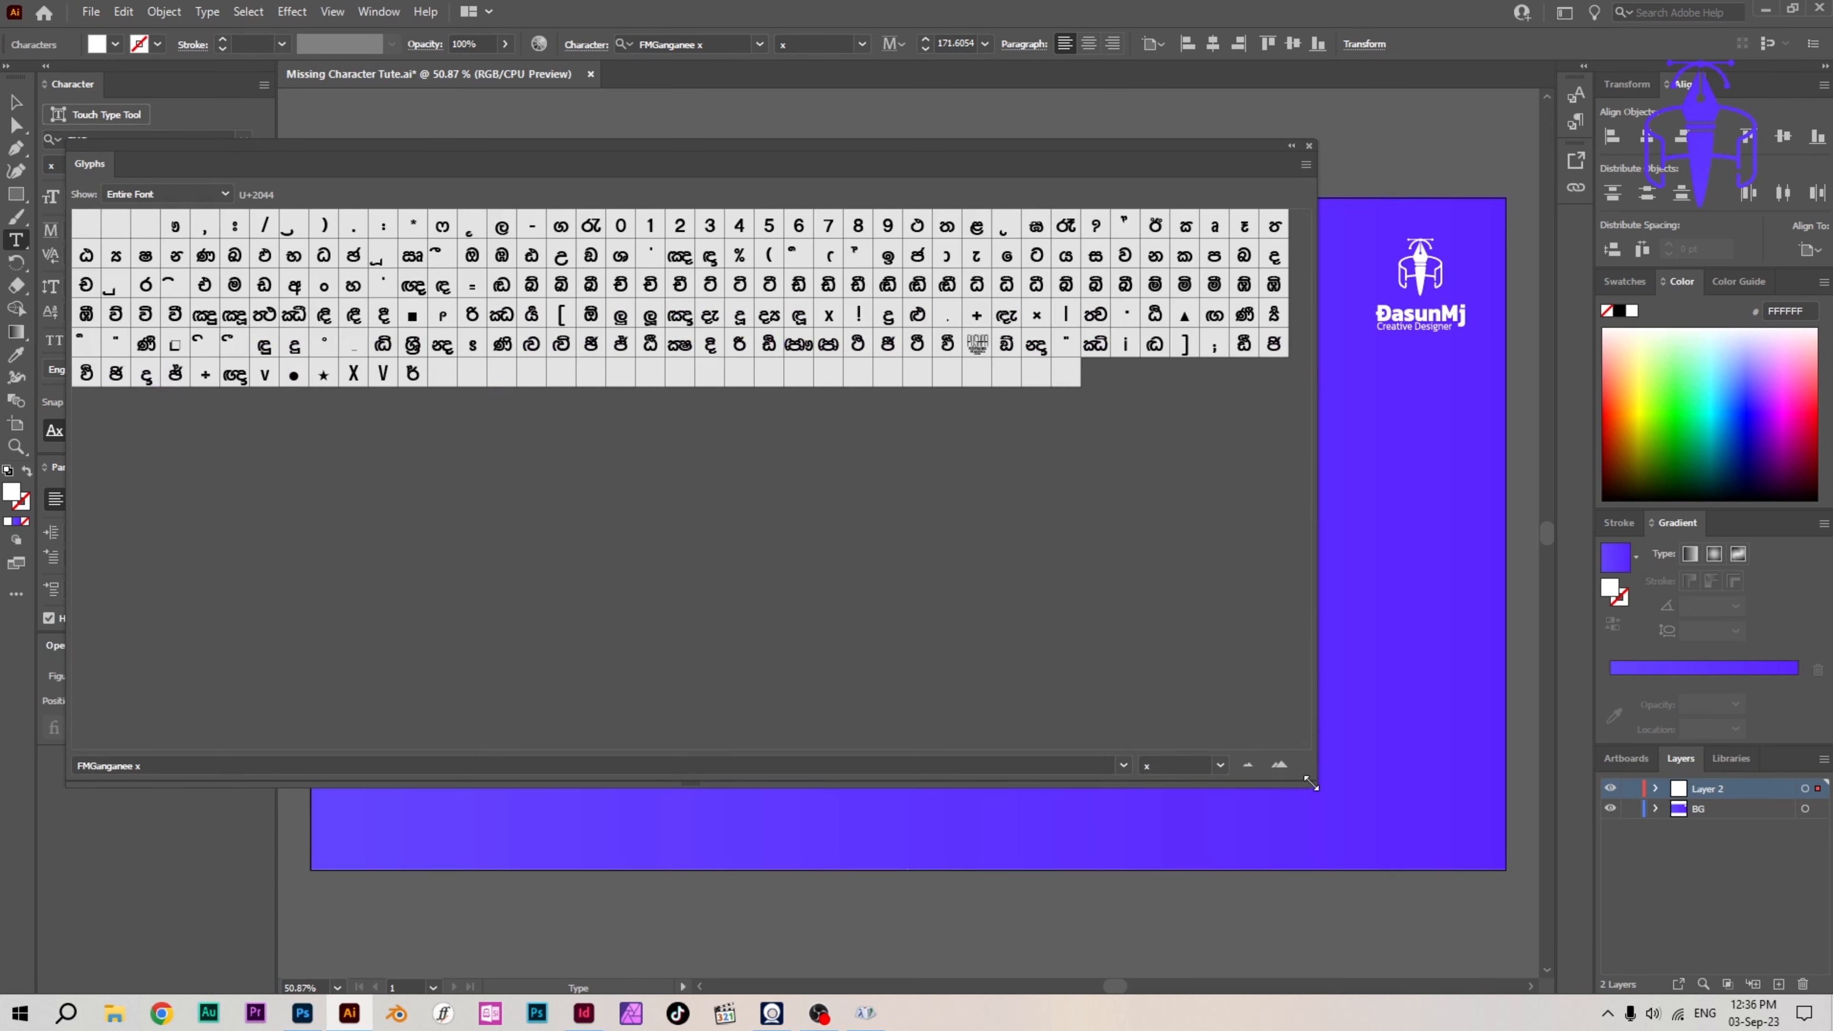
{"action": "left_click_drag", "start_coordinate": [1062, 784], "coordinate": [444, 770]}
{"action": "left_click_drag", "start_coordinate": [459, 152], "coordinate": [1124, 445]}
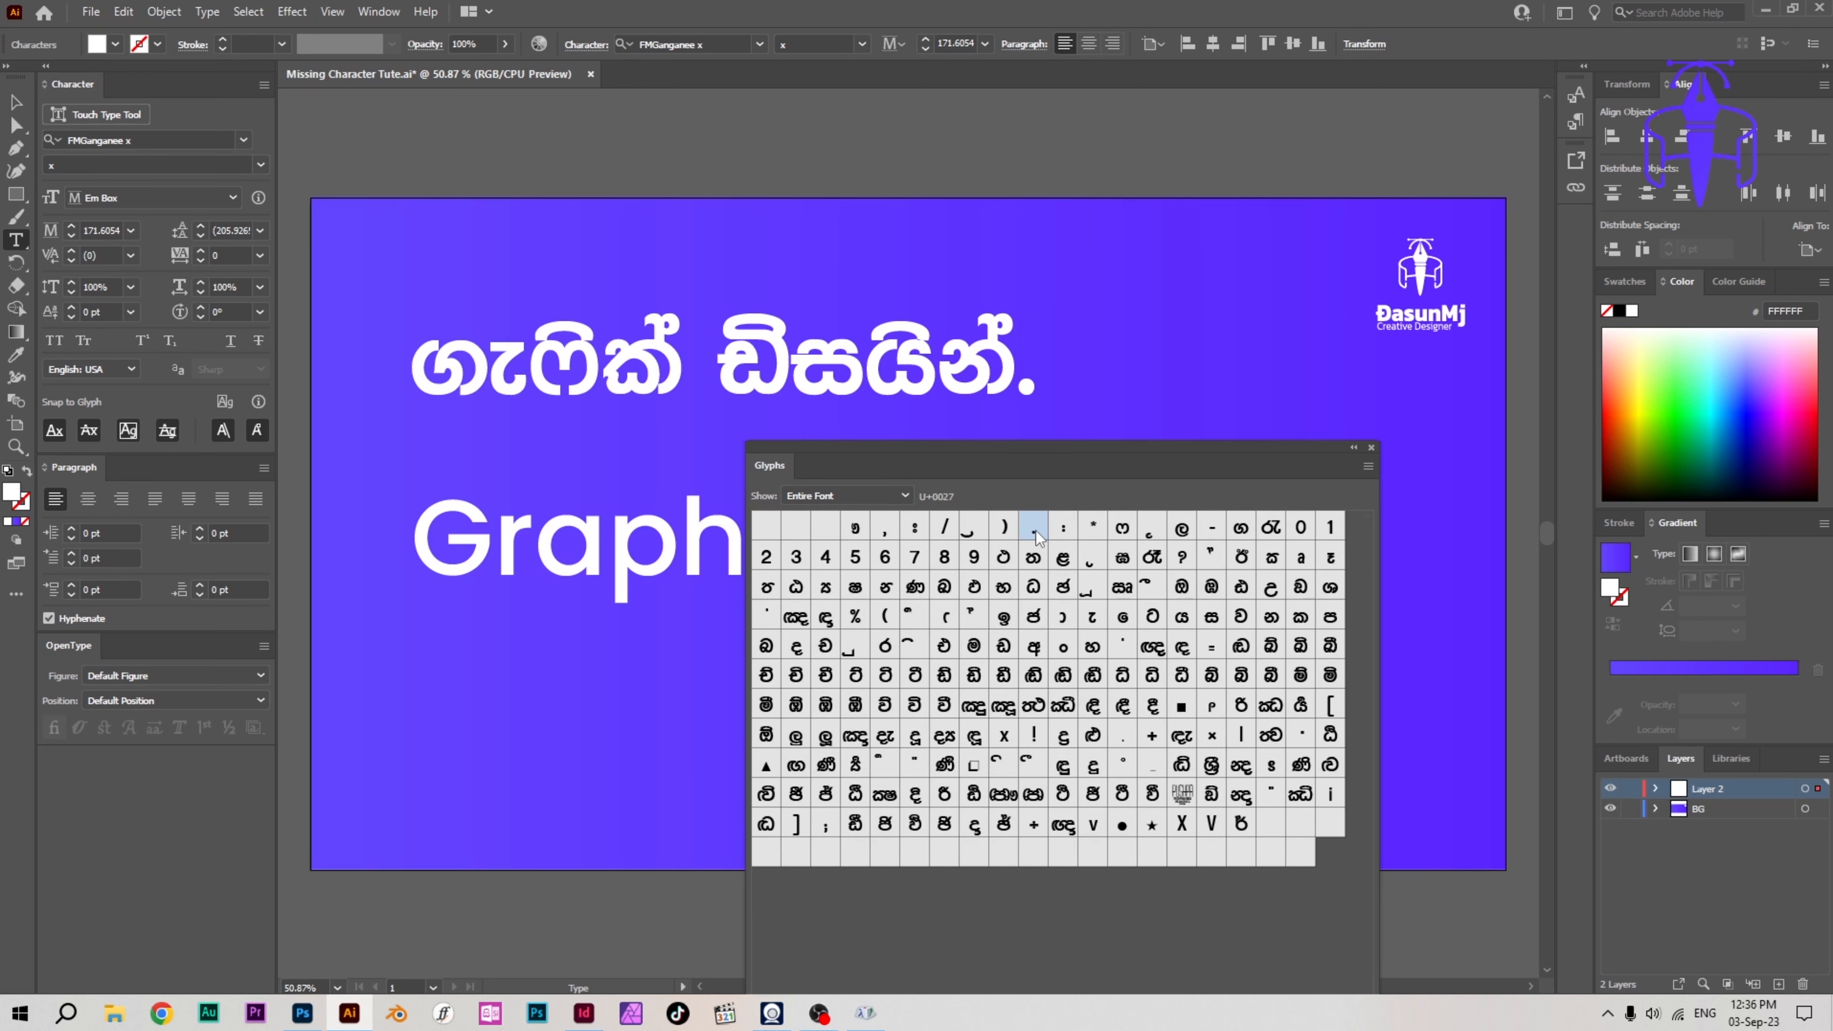
Step: Insert a full stop from the Poppins Medium glyph set at the end of the "Graphic Design" line
{"action": "left_click_drag", "start_coordinate": [1024, 448], "coordinate": [1609, 450]}
{"action": "left_click", "coordinate": [1176, 556]}
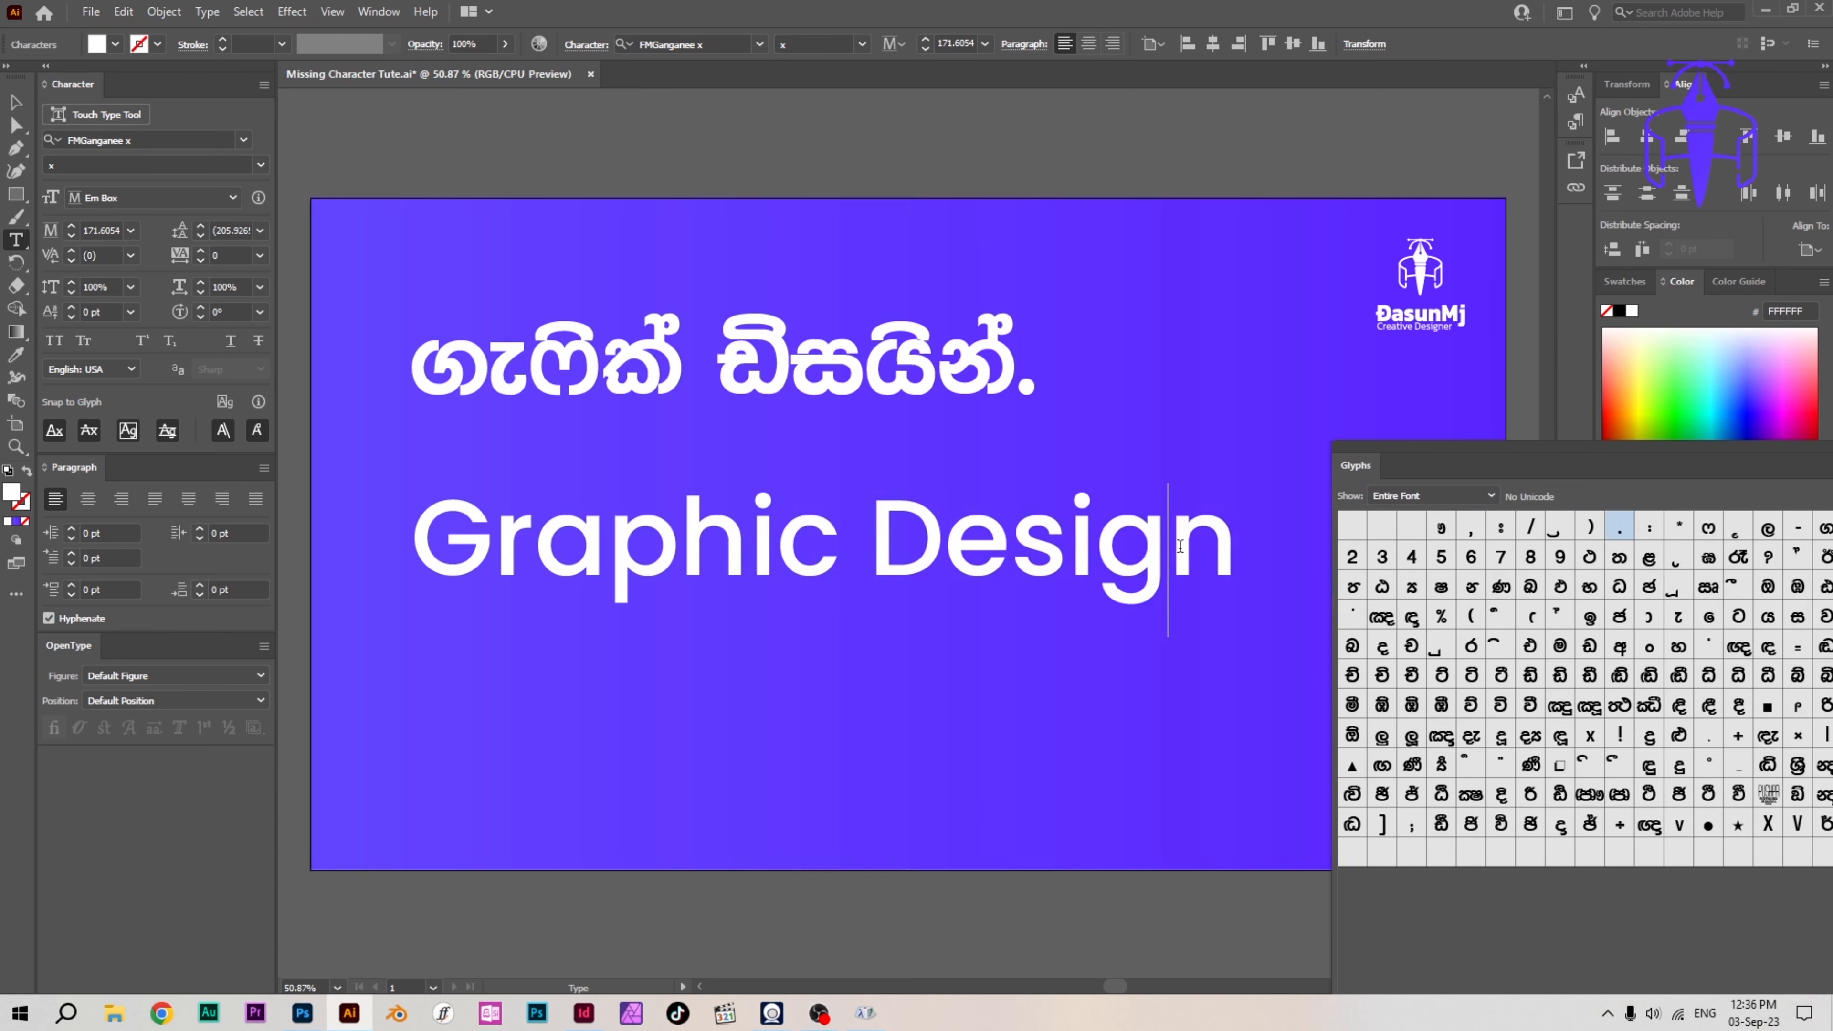
{"action": "key", "text": "Right"}
{"action": "left_click_drag", "start_coordinate": [1428, 446], "coordinate": [451, 365]}
{"action": "left_click_drag", "start_coordinate": [1019, 488], "coordinate": [1008, 762]}
{"action": "scroll", "coordinate": [1008, 760], "scroll_direction": "down", "scroll_amount": 3}
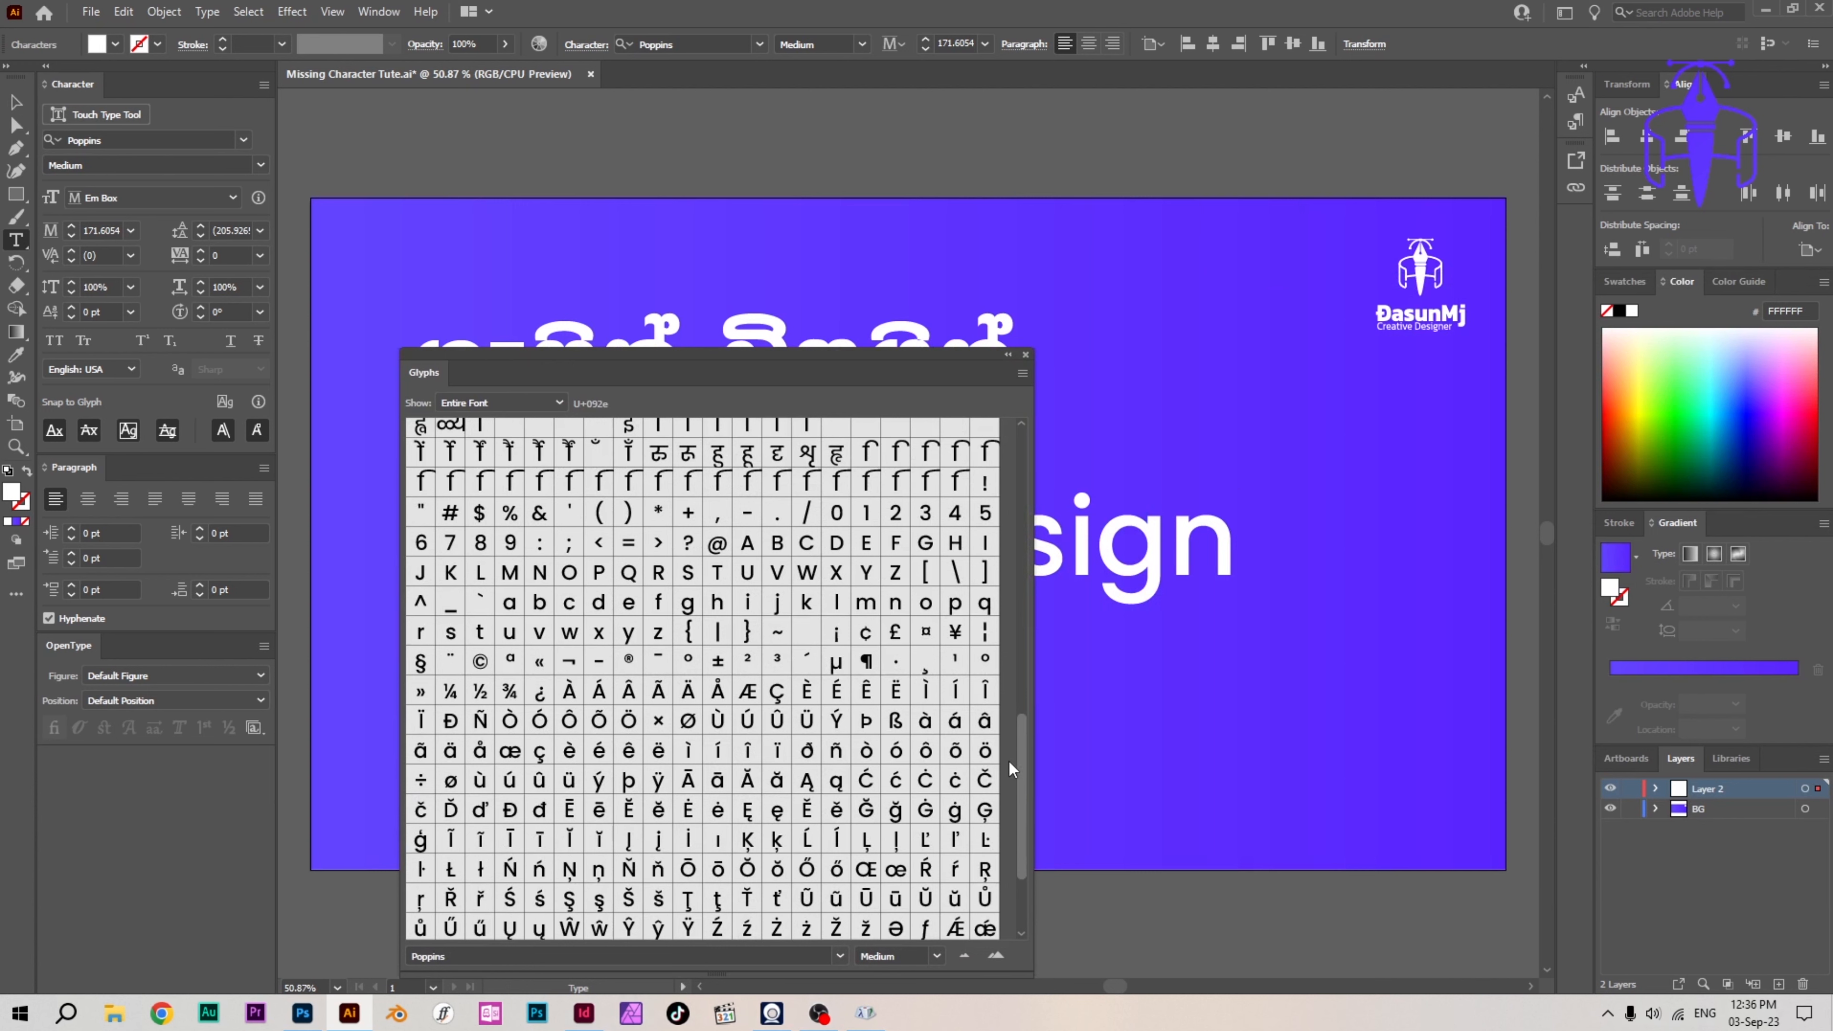
{"action": "left_click", "coordinate": [899, 670]}
{"action": "left_click", "coordinate": [778, 519]}
{"action": "double_click", "coordinate": [778, 521]}
Step: Insert a comma glyph after the word "Graphic", then close the glyph set and leave text editing
{"action": "left_click_drag", "start_coordinate": [778, 362], "coordinate": [1413, 320]}
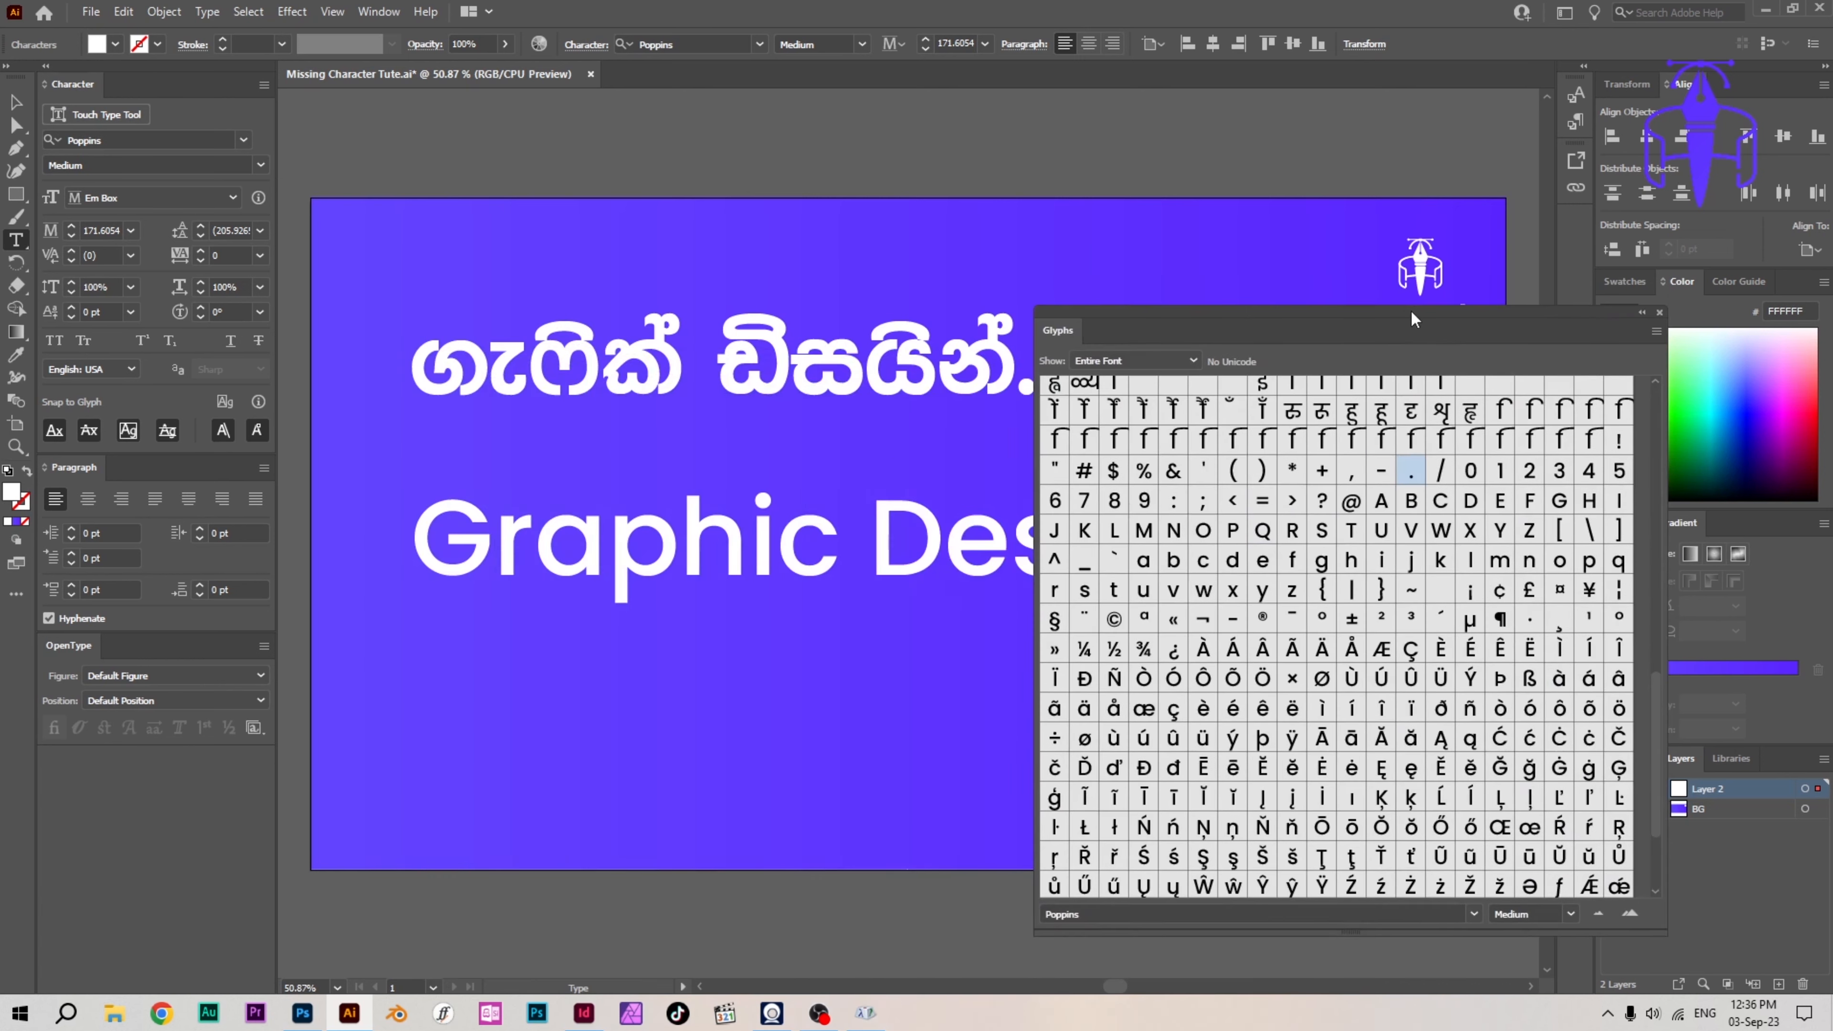
{"action": "left_click", "coordinate": [835, 543]}
{"action": "double_click", "coordinate": [1351, 475]}
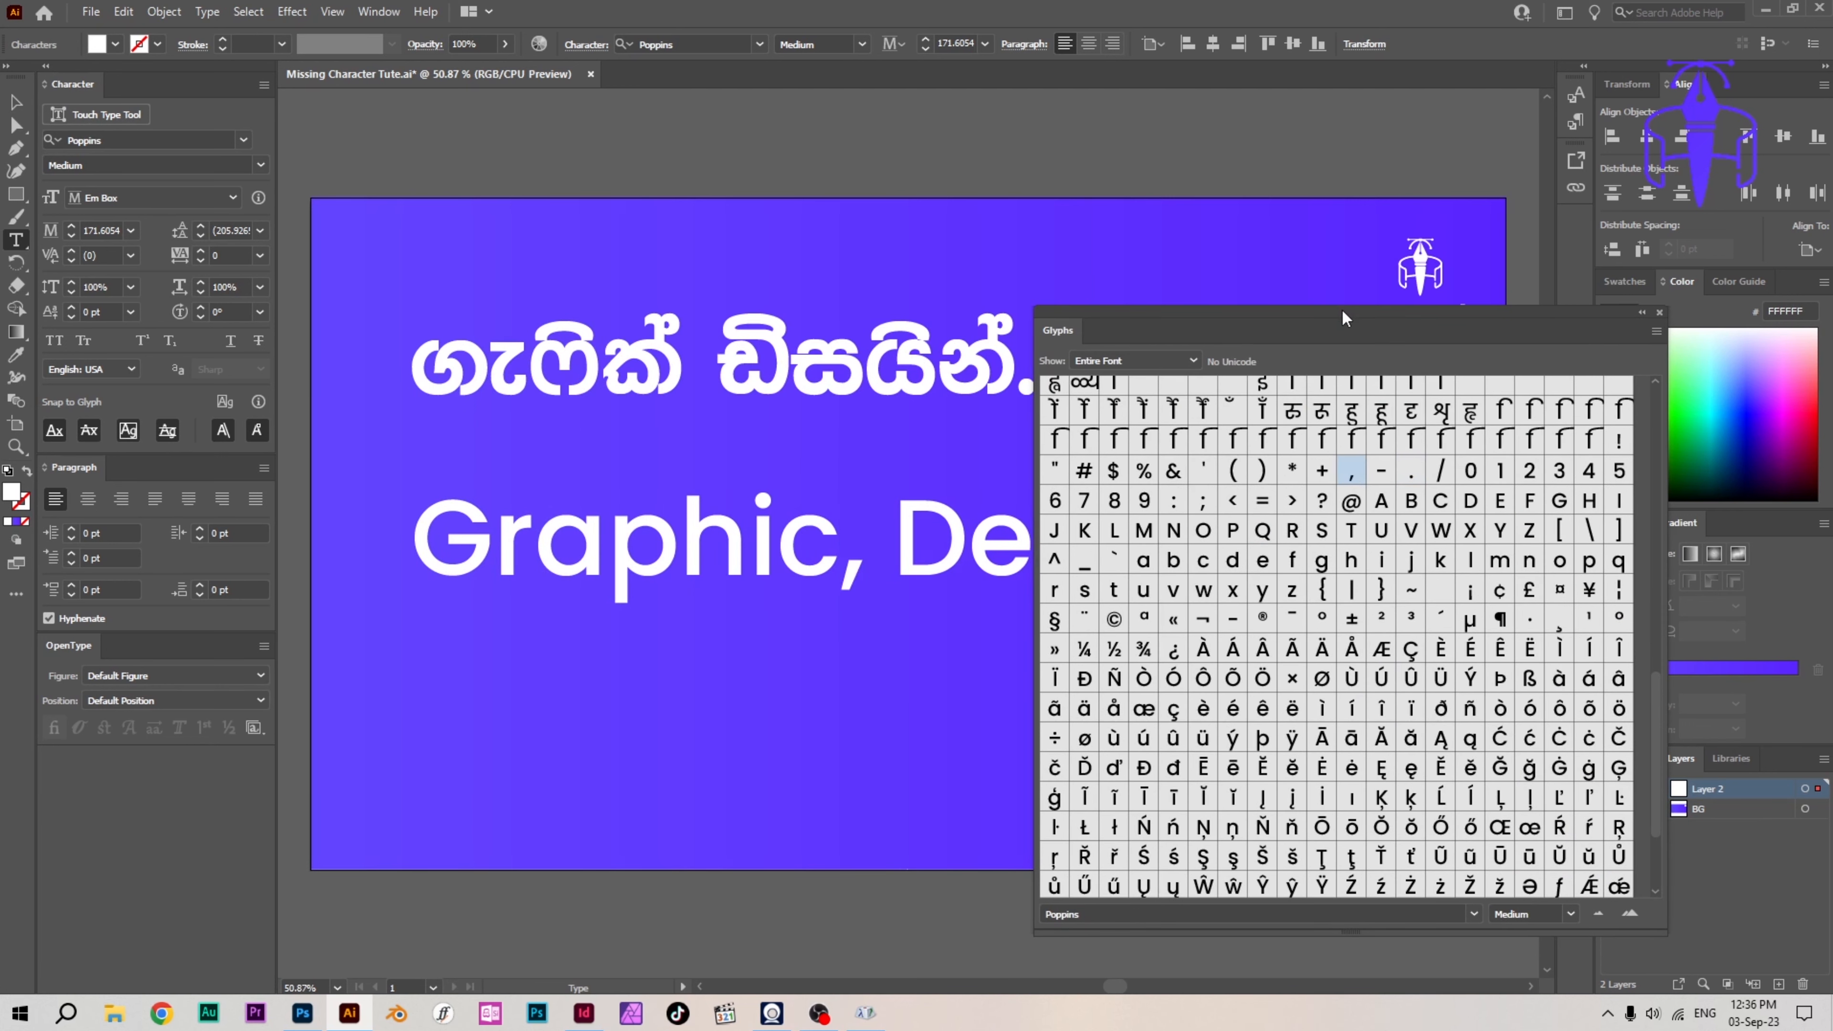
{"action": "left_click", "coordinate": [1659, 312]}
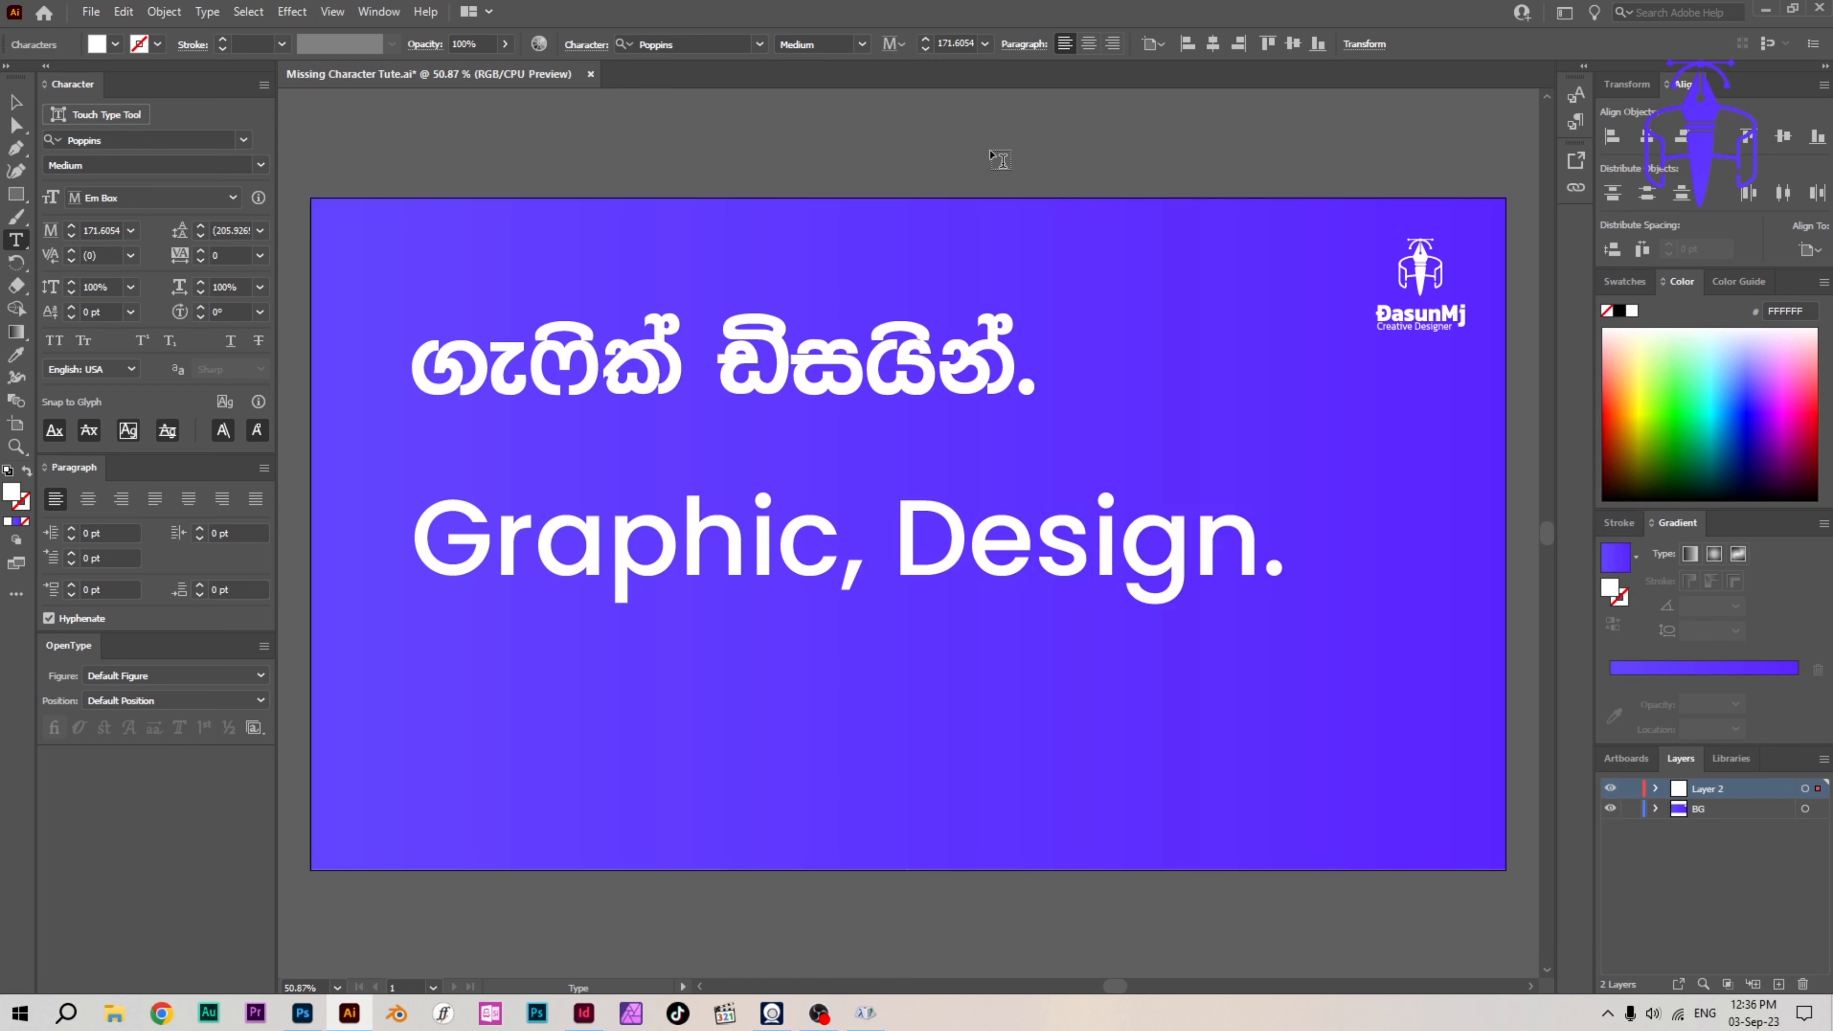
{"action": "left_click", "coordinate": [16, 102]}
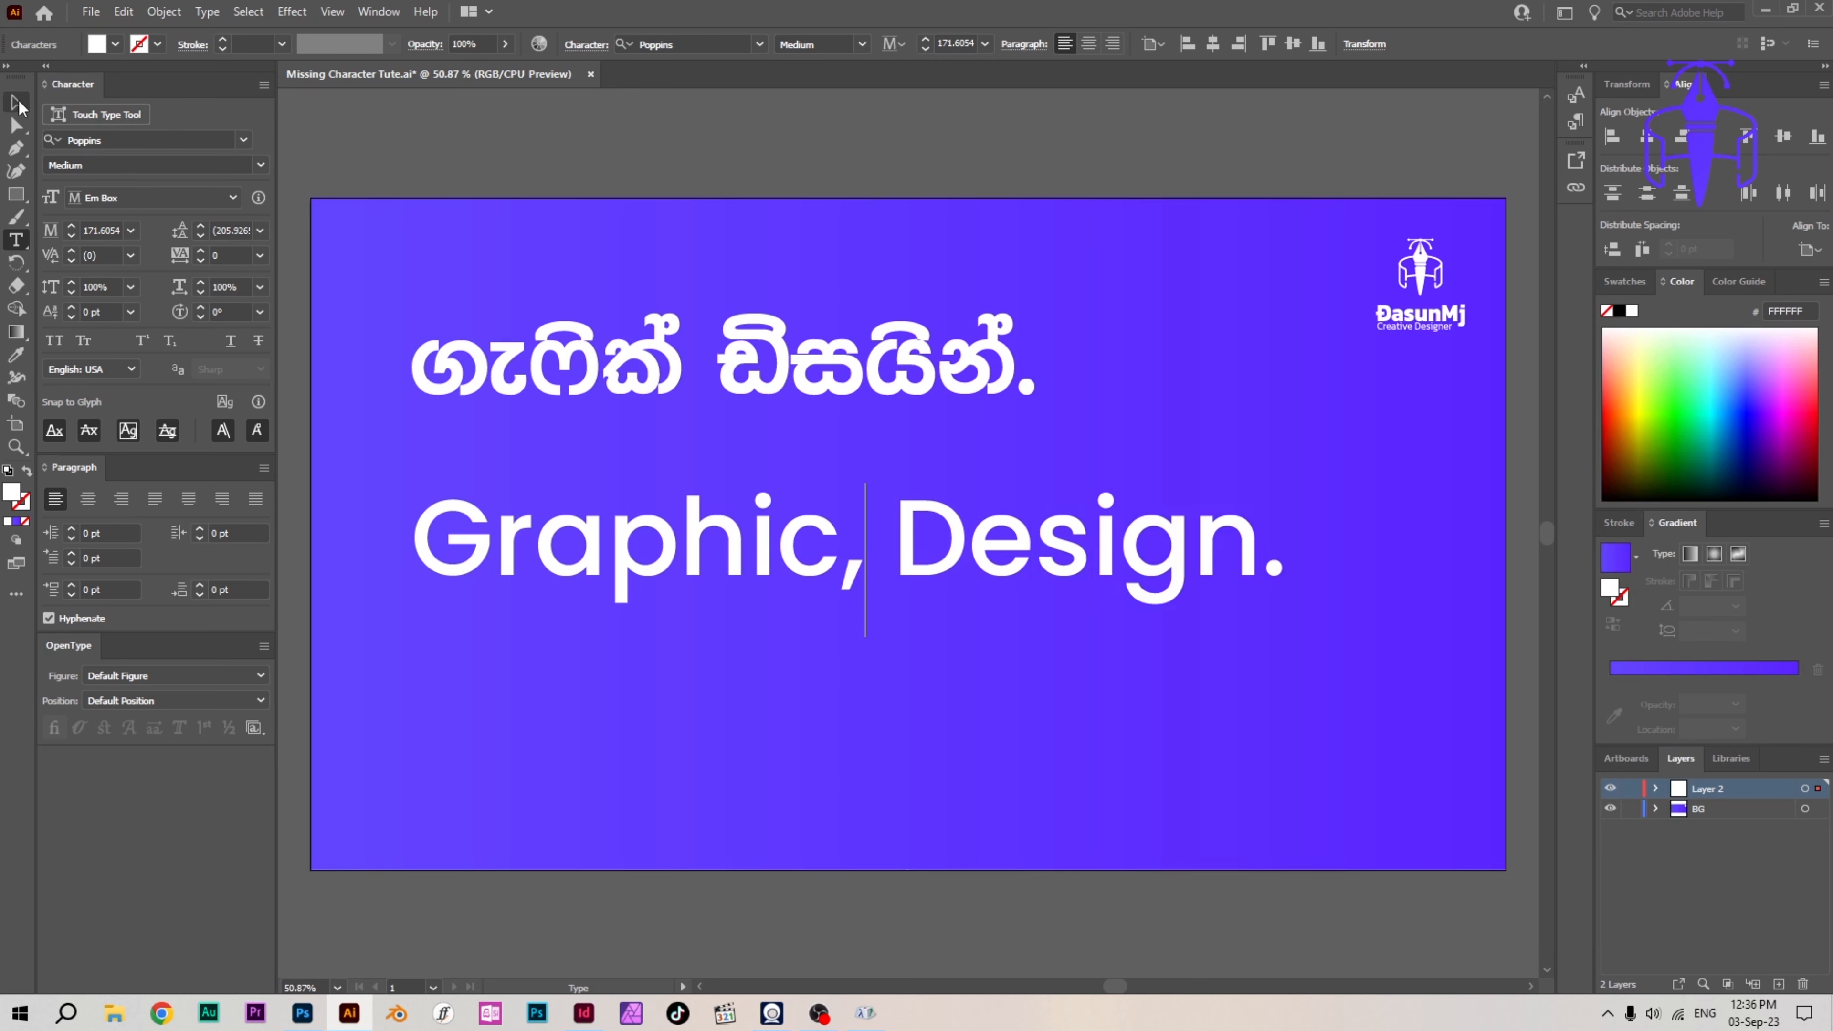
{"action": "left_click", "coordinate": [407, 935]}
Step: Switch to Photoshop and place the text cursor in the Sinhala heading with the Type tool
{"action": "left_click", "coordinate": [301, 1012]}
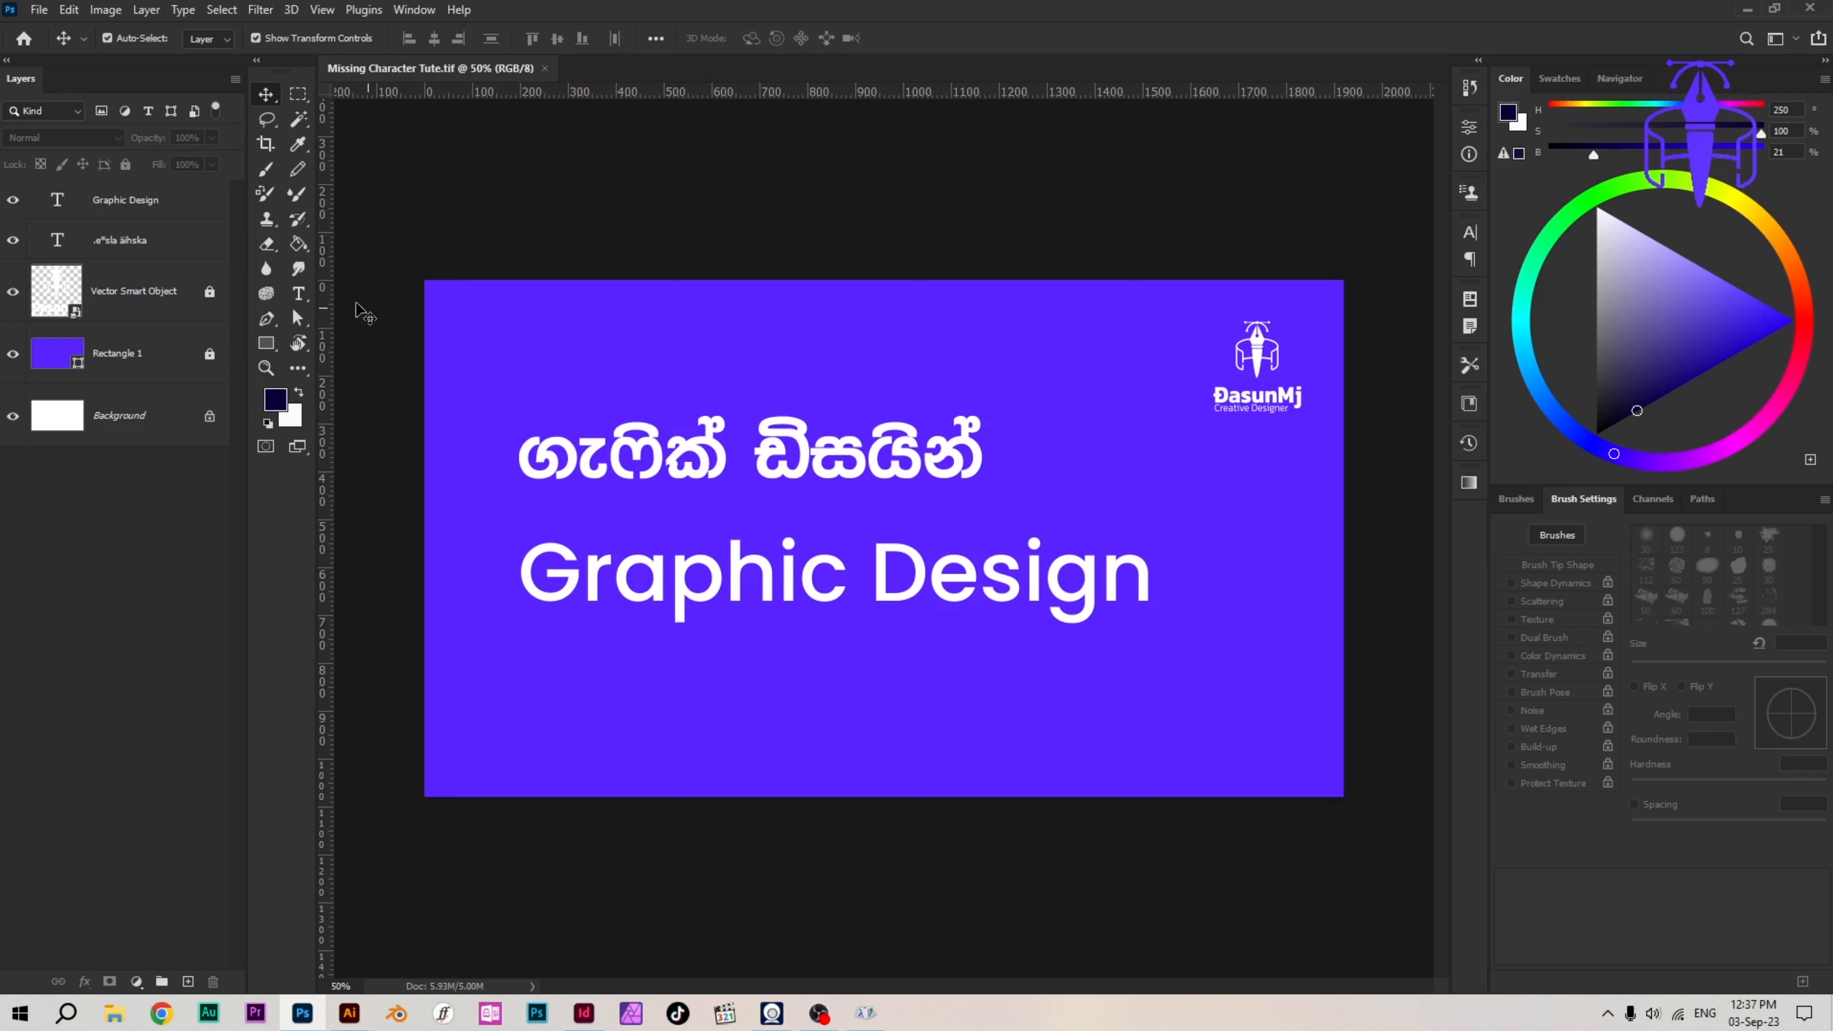
{"action": "left_click", "coordinate": [305, 297]}
{"action": "left_click", "coordinate": [679, 452]}
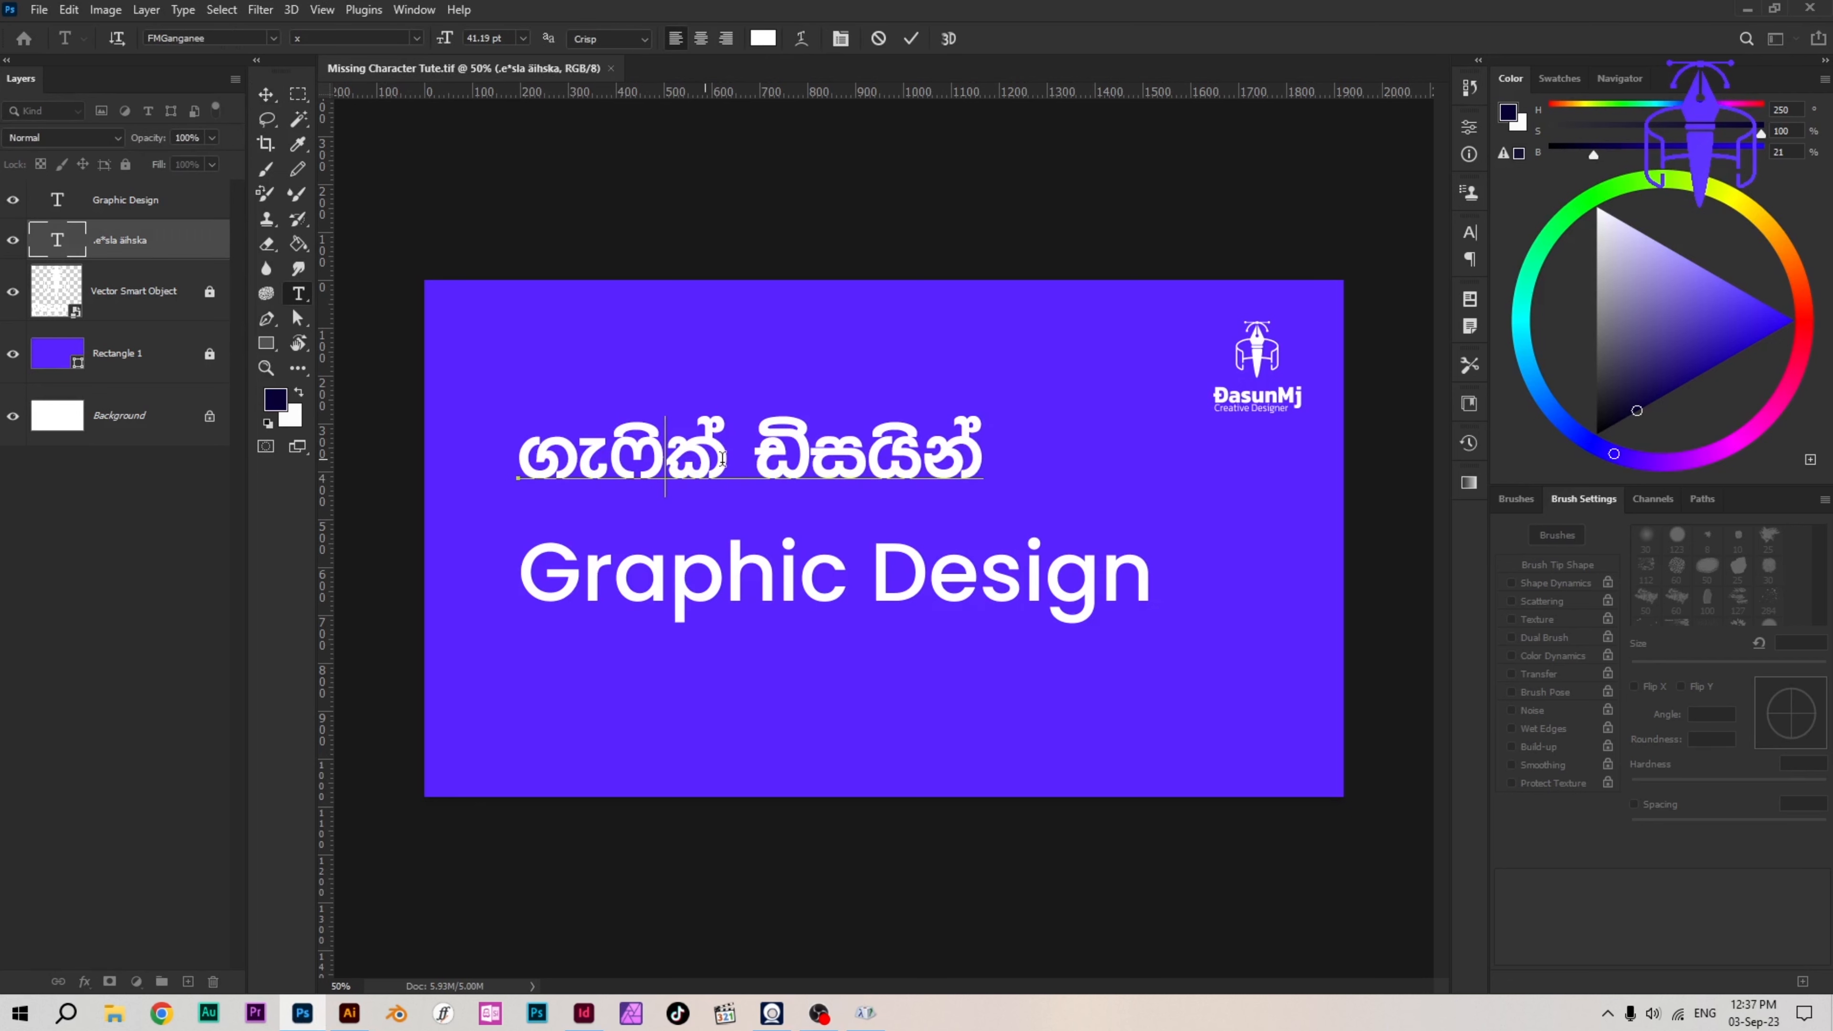
{"action": "left_click", "coordinate": [768, 446]}
{"action": "left_click_drag", "start_coordinate": [759, 453], "coordinate": [807, 451]}
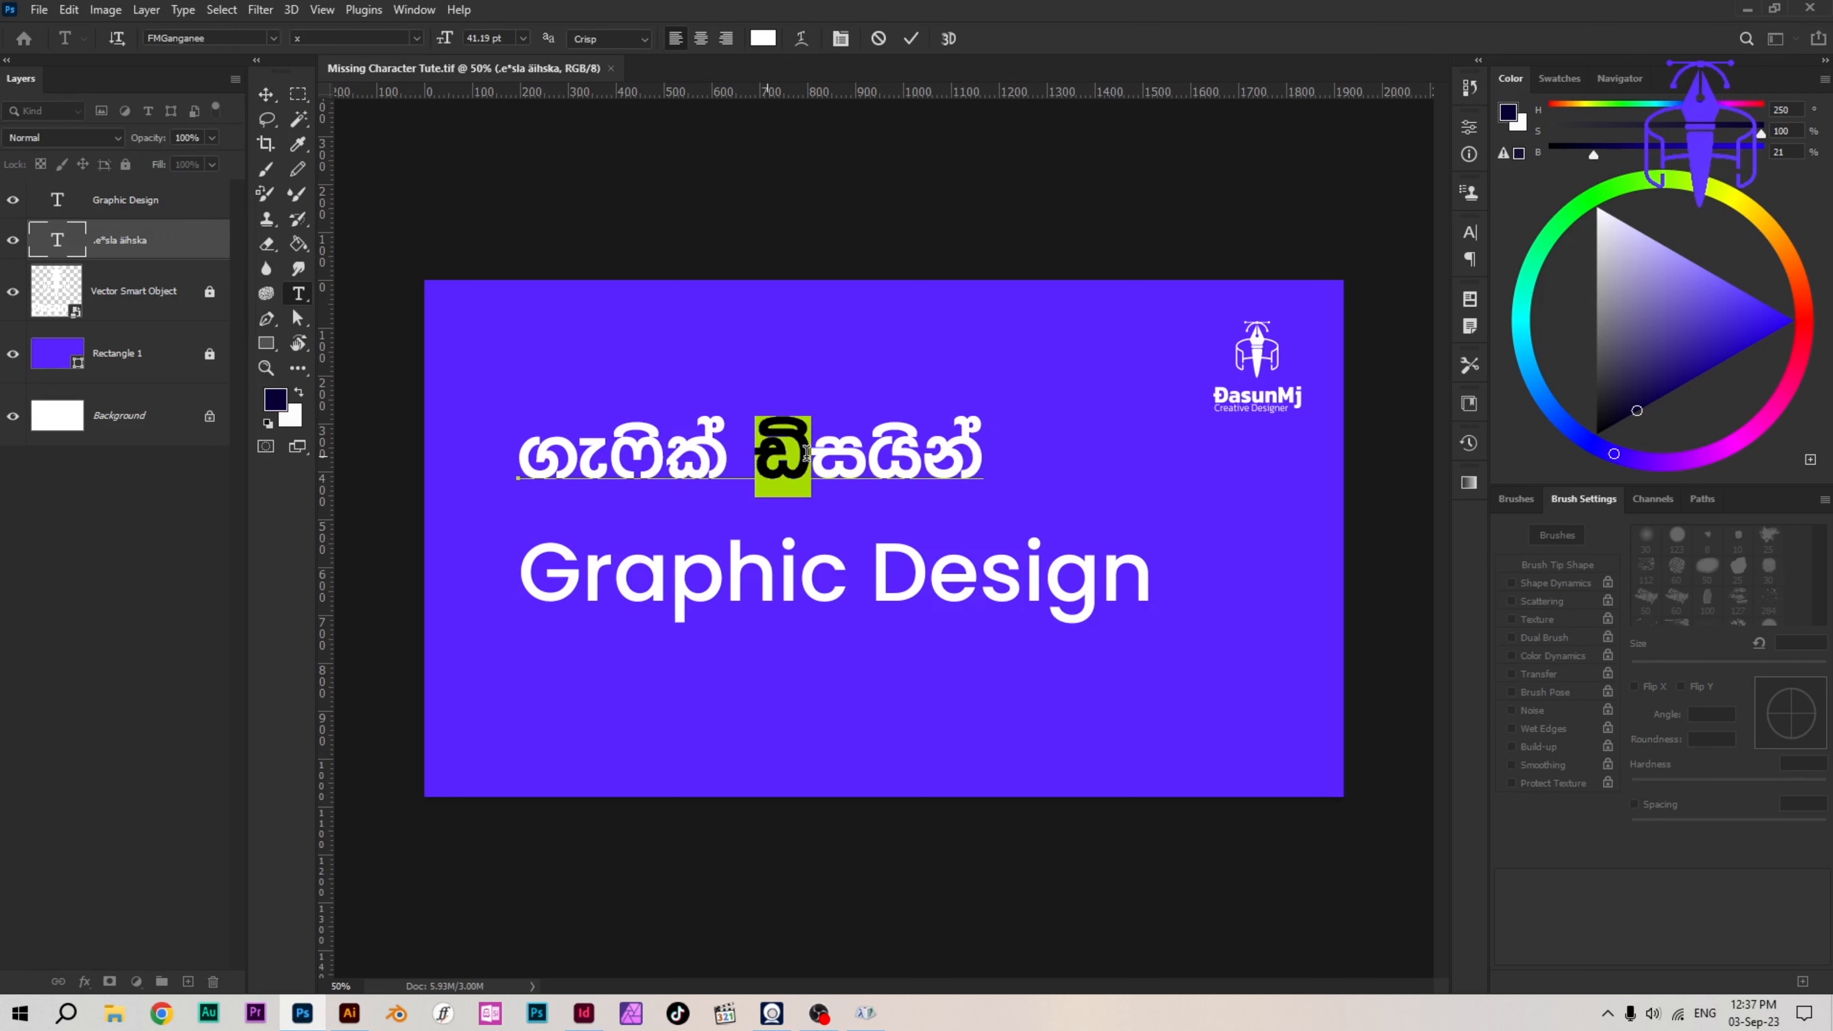
{"action": "left_click", "coordinate": [755, 460]}
{"action": "left_click", "coordinate": [182, 9]}
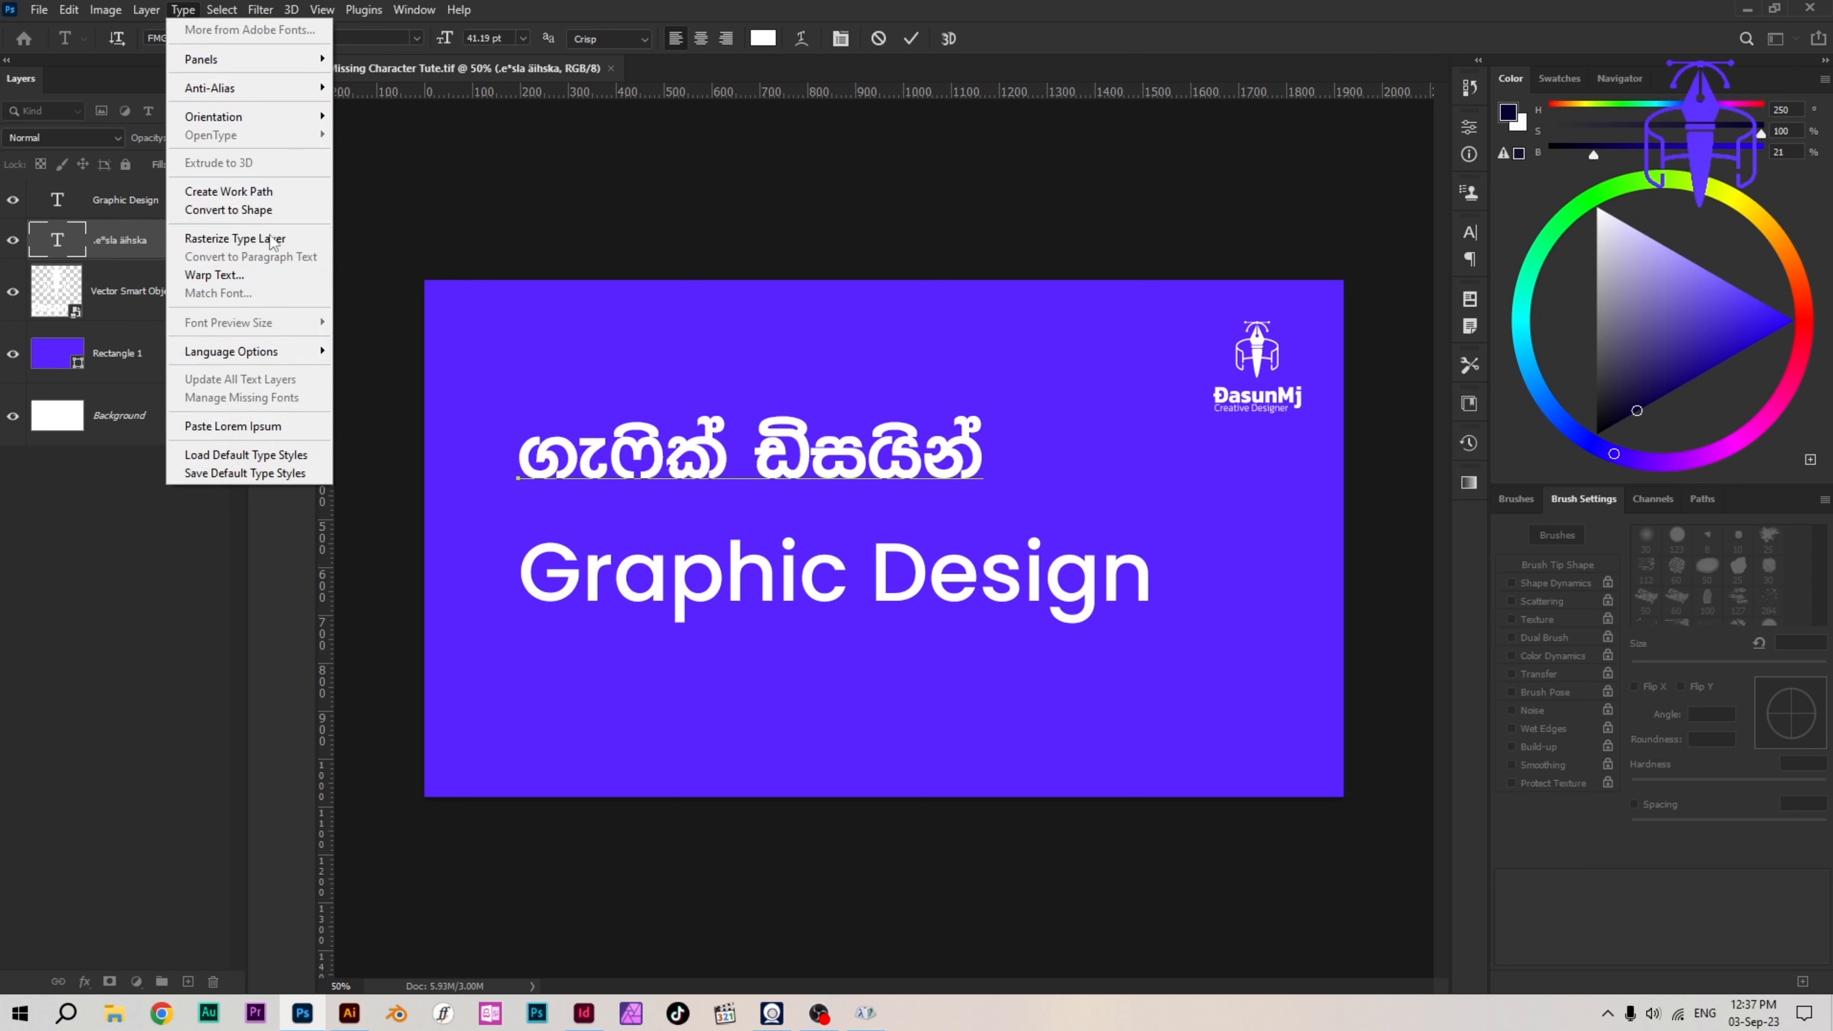
{"action": "left_click", "coordinate": [751, 451]}
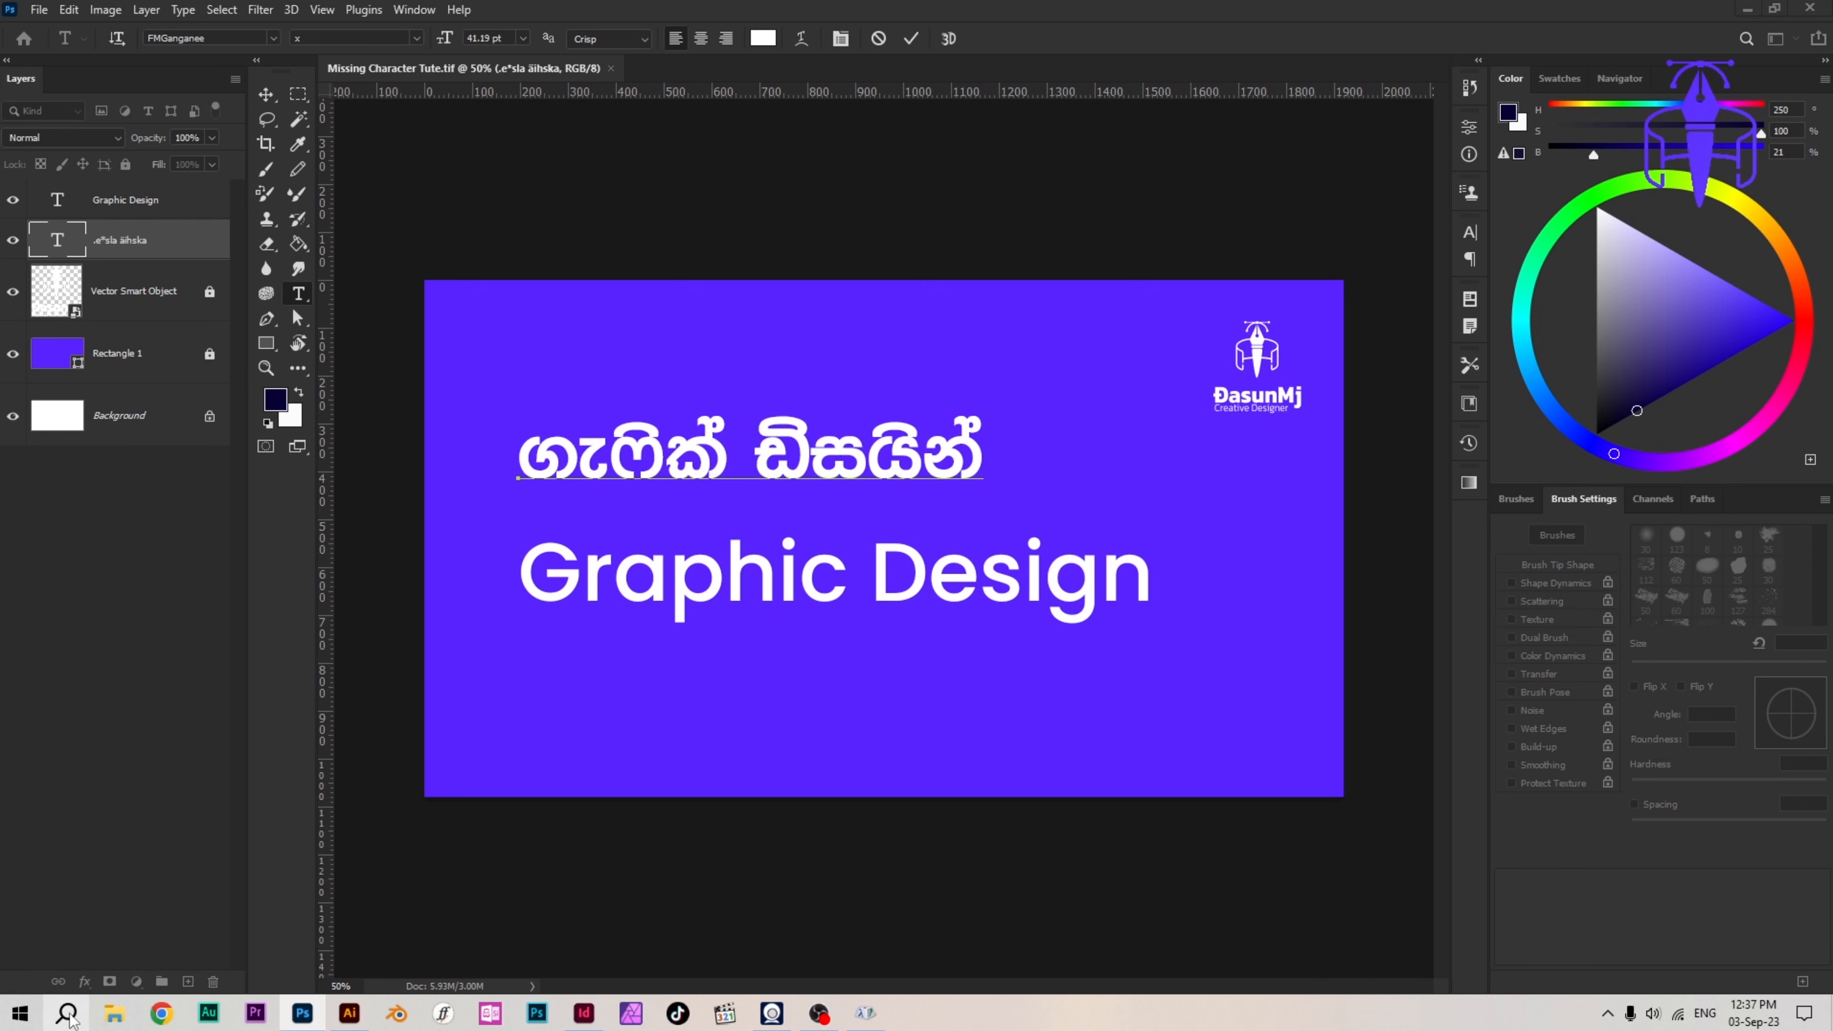
Step: Search Windows for "charact" and bring up Character Map beside the Sinhala heading
{"action": "left_click", "coordinate": [67, 1014]}
{"action": "type", "text": "charact"}
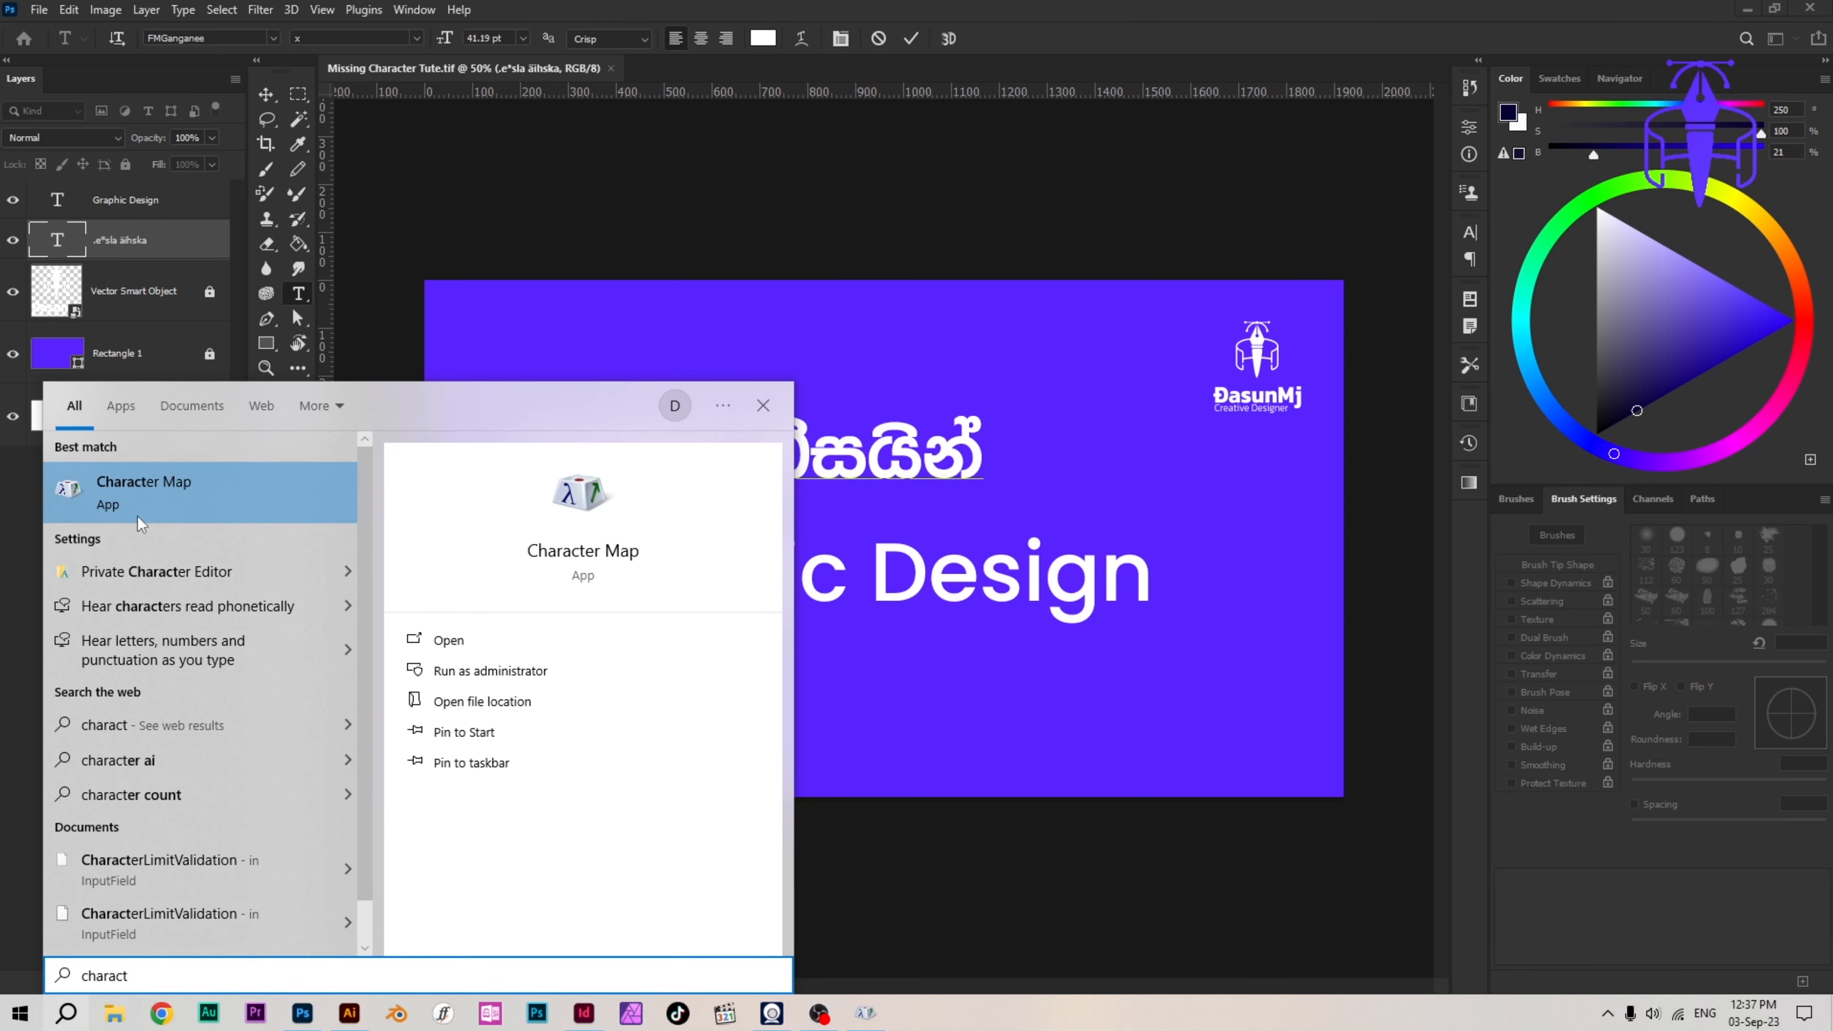
{"action": "left_click", "coordinate": [865, 1012]}
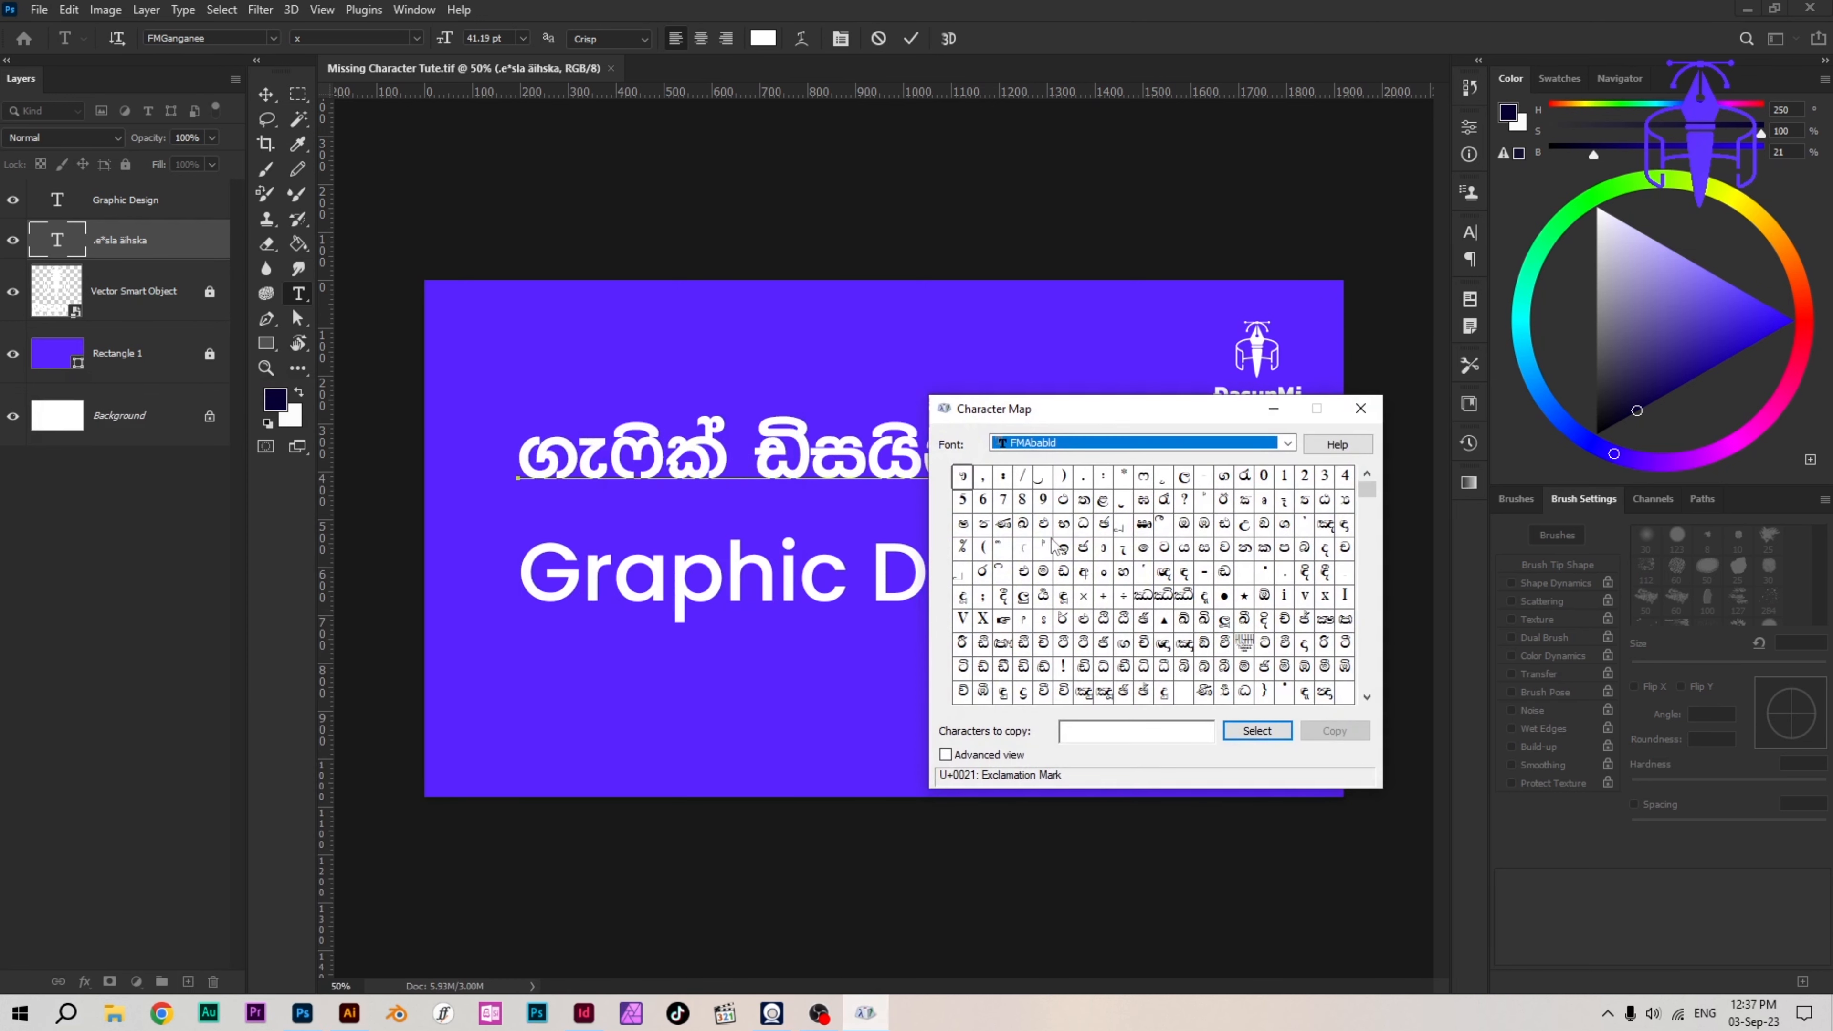
{"action": "left_click_drag", "start_coordinate": [1128, 410], "coordinate": [1308, 311]}
Step: Copy the FMAbabld dot character (U+0027) from Character Map
{"action": "left_click", "coordinate": [937, 456]}
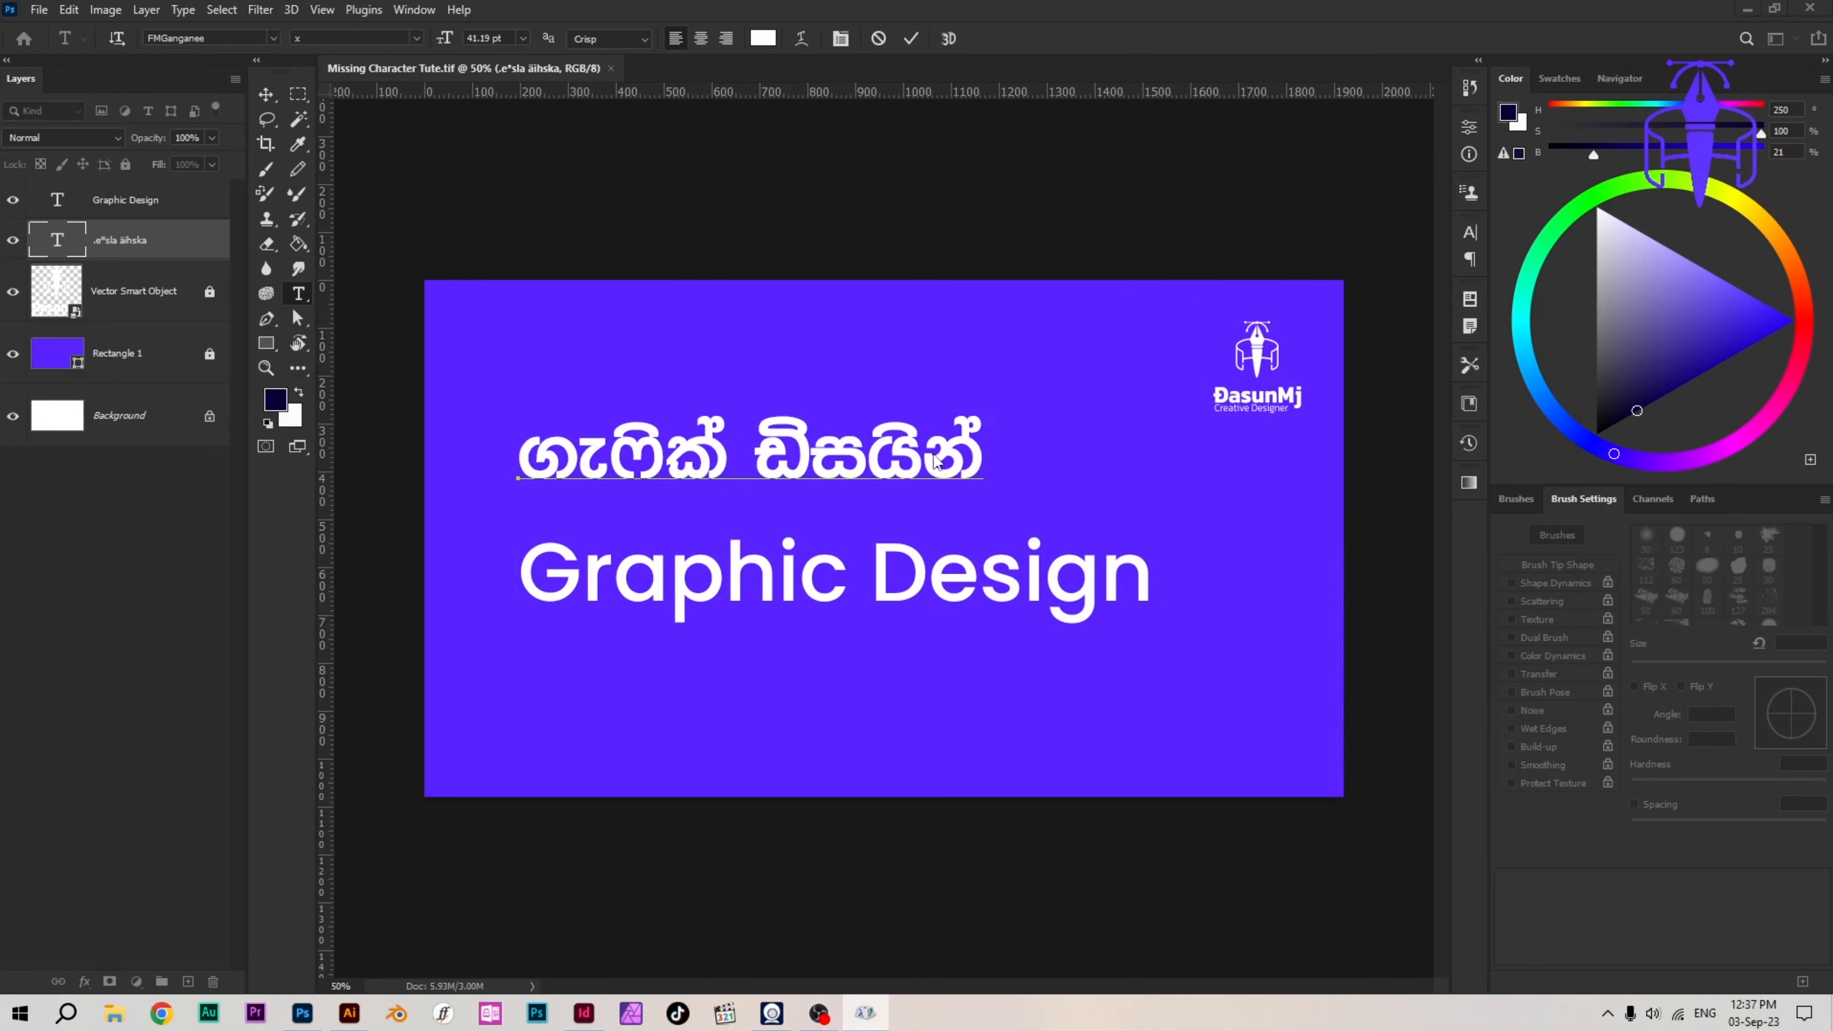
{"action": "left_click", "coordinate": [866, 1013]}
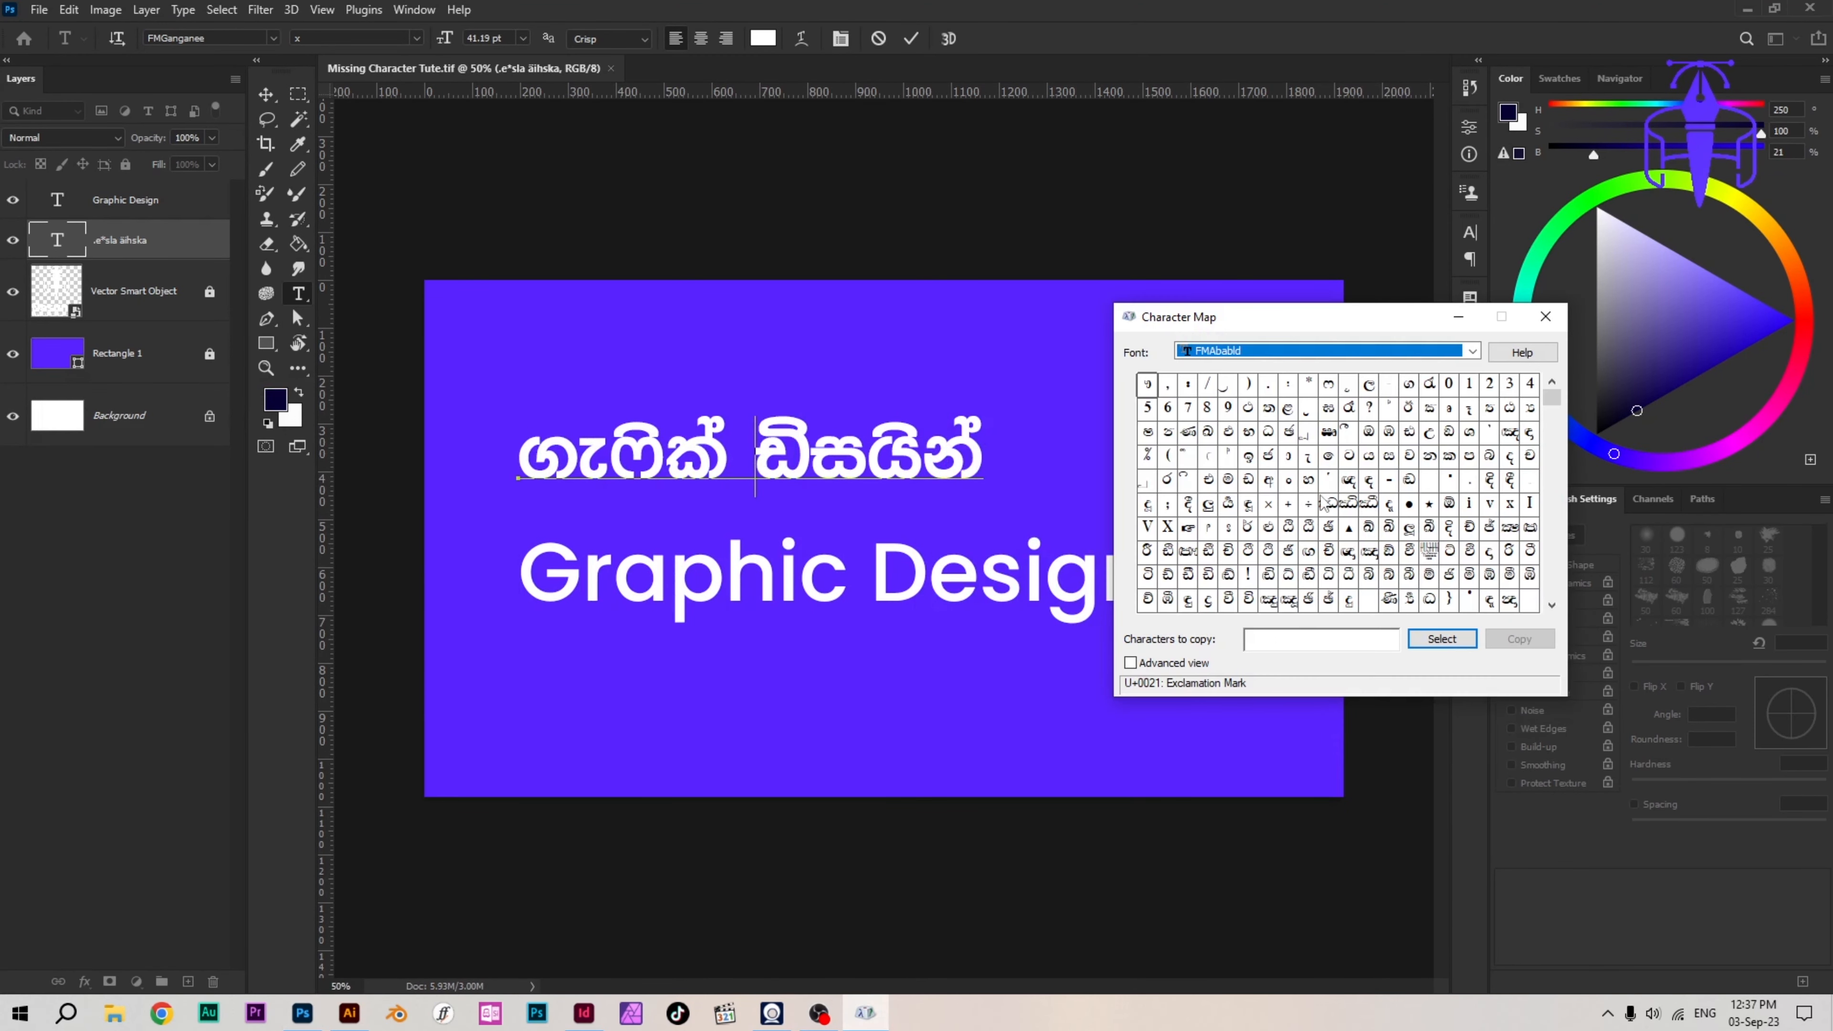
{"action": "left_click", "coordinate": [1271, 391]}
{"action": "left_click", "coordinate": [1442, 638]}
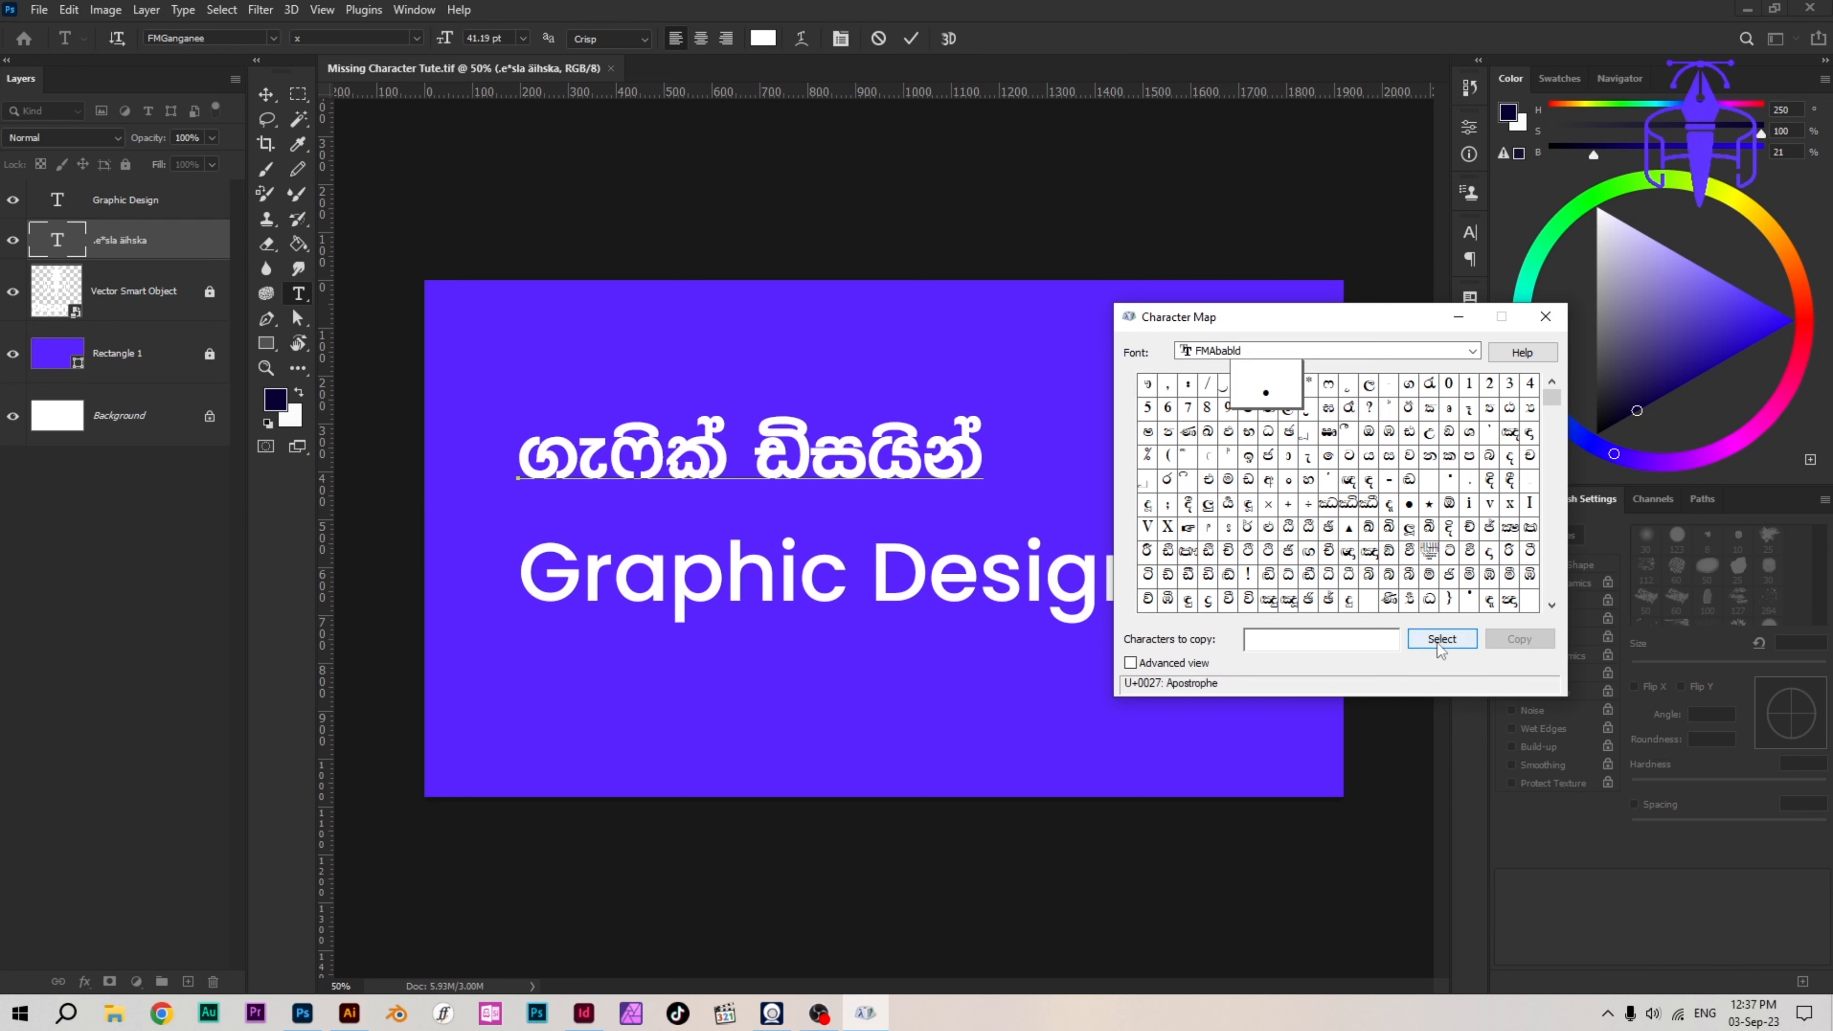
{"action": "left_click", "coordinate": [1508, 640]}
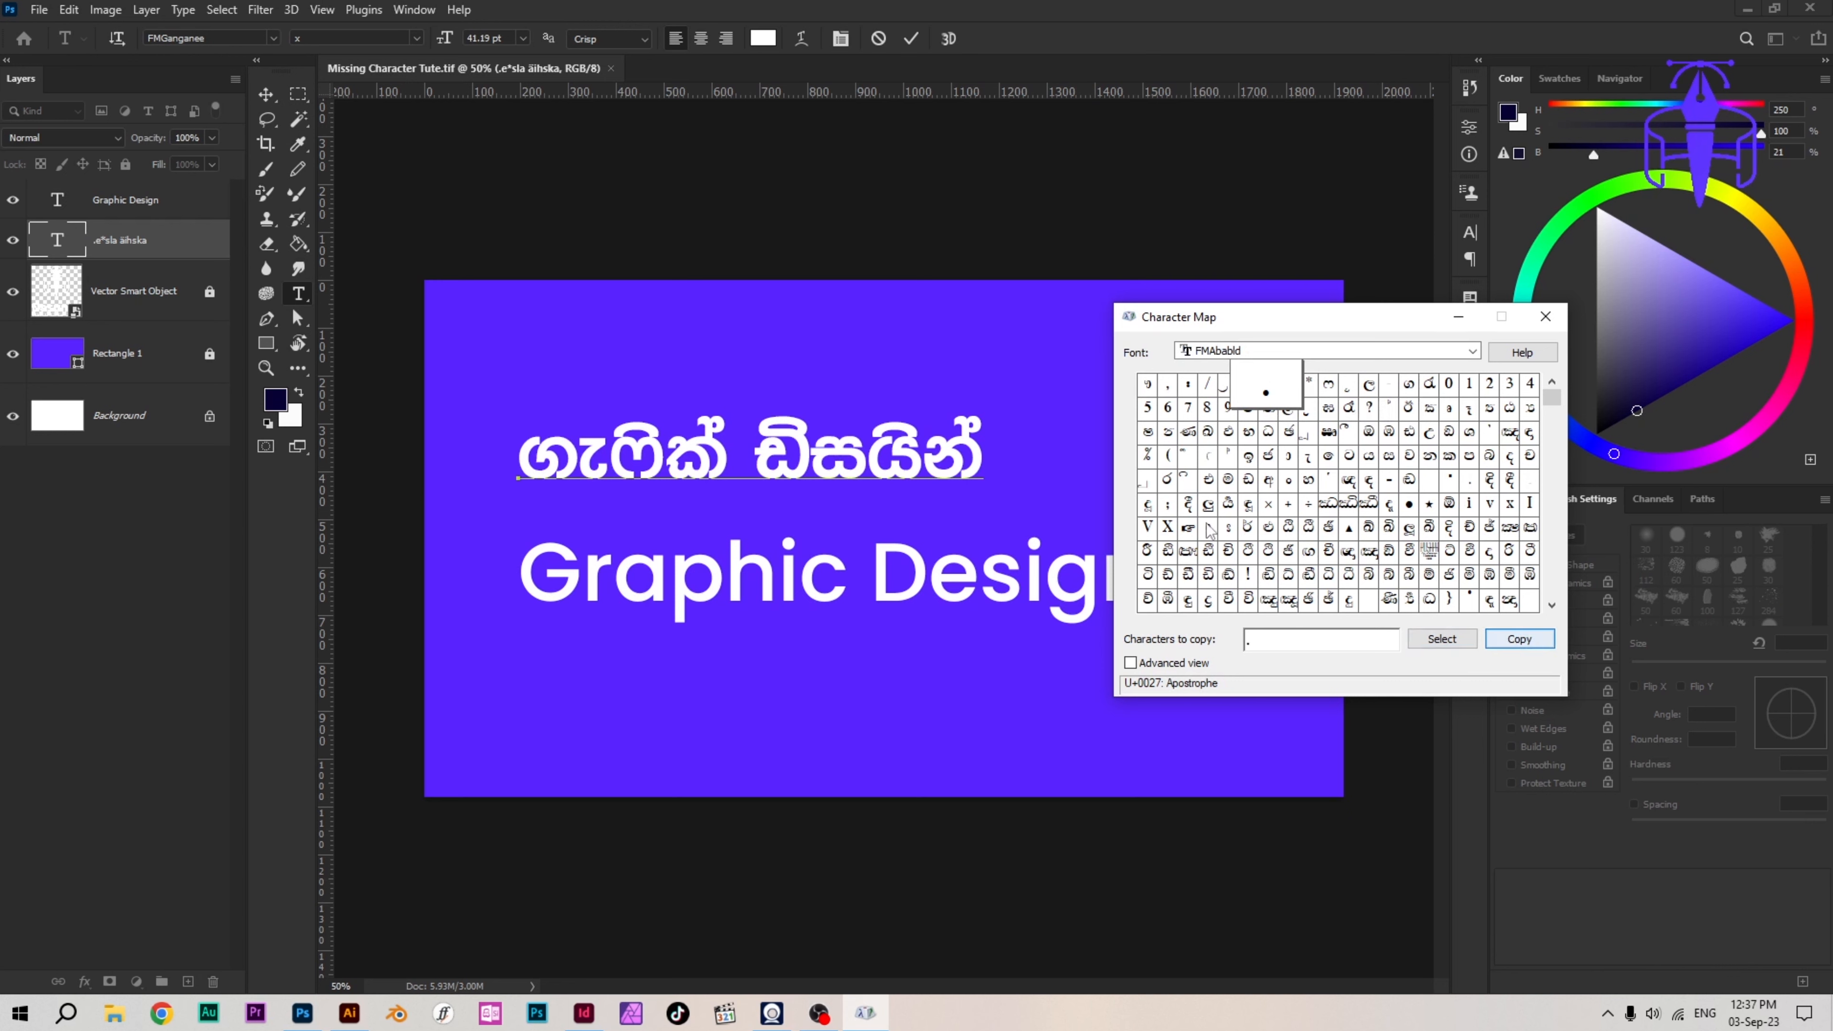
Step: Paste the copied dot character at the end of the Sinhala heading in Photoshop
{"action": "left_click", "coordinate": [948, 462]}
{"action": "double_click", "coordinate": [943, 455]}
{"action": "left_click", "coordinate": [930, 453]}
{"action": "key", "text": "End"}
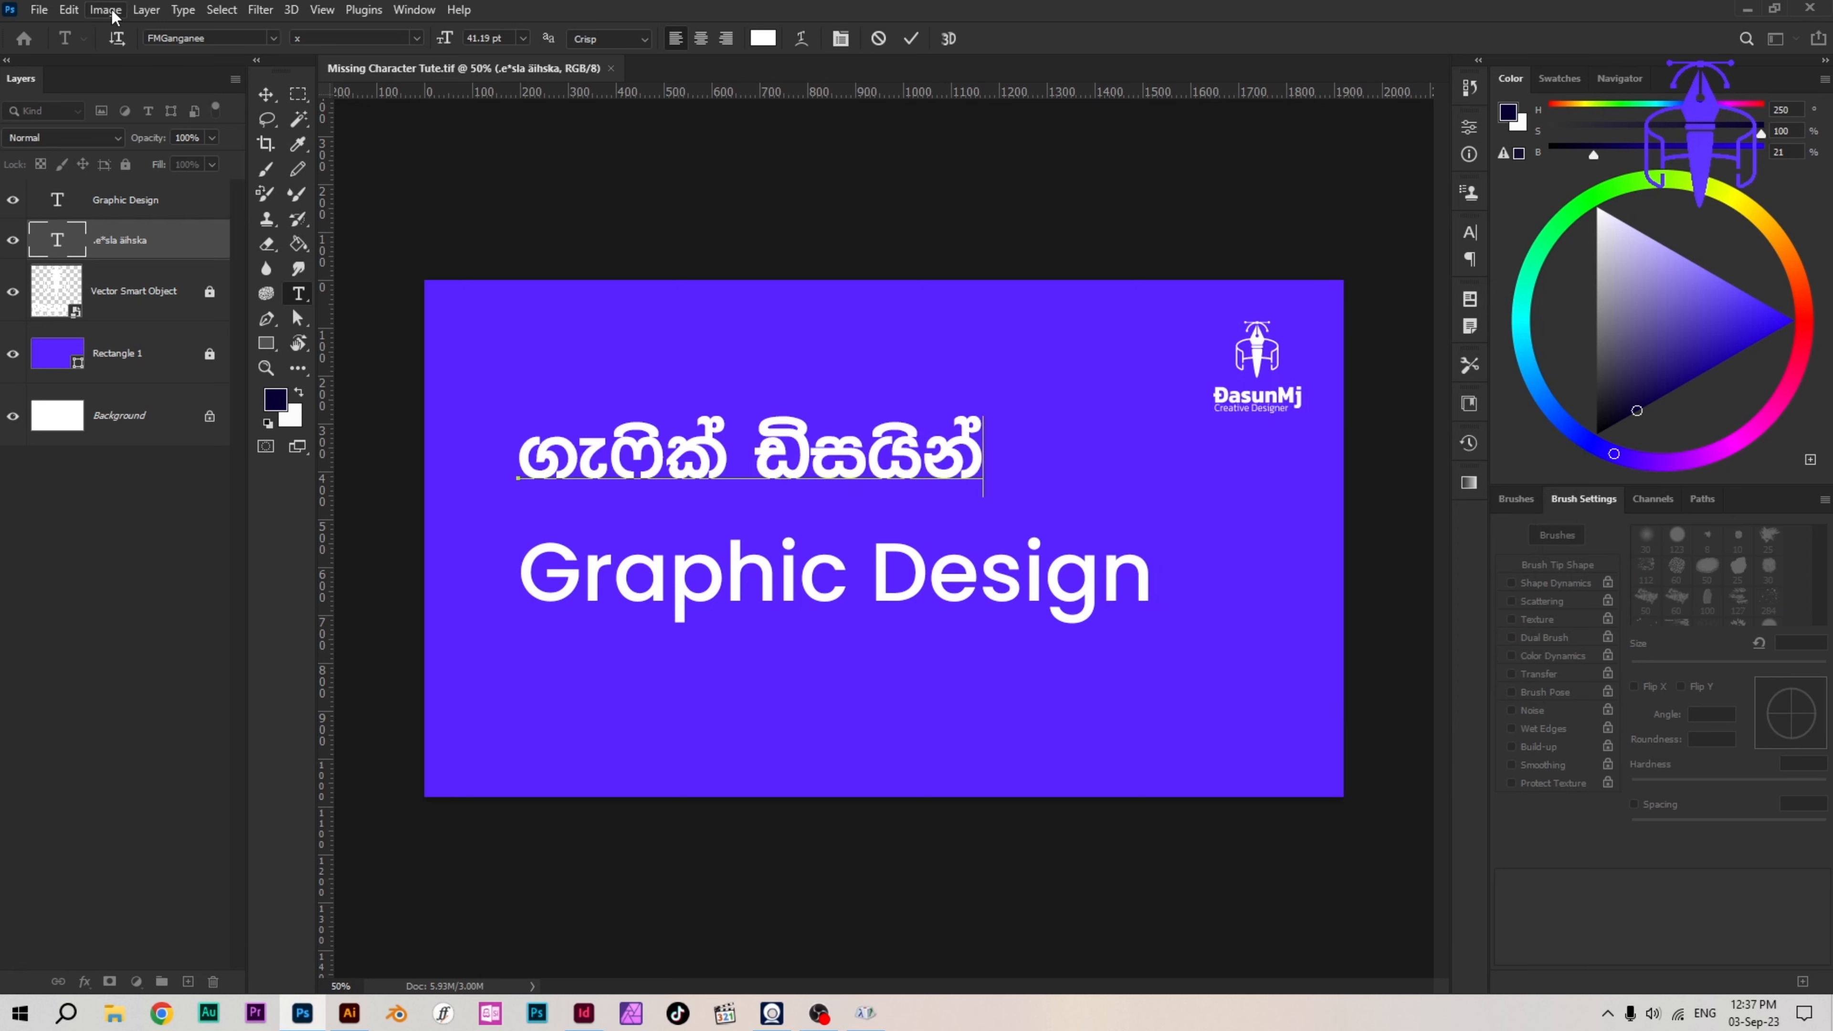
{"action": "left_click", "coordinate": [76, 9]}
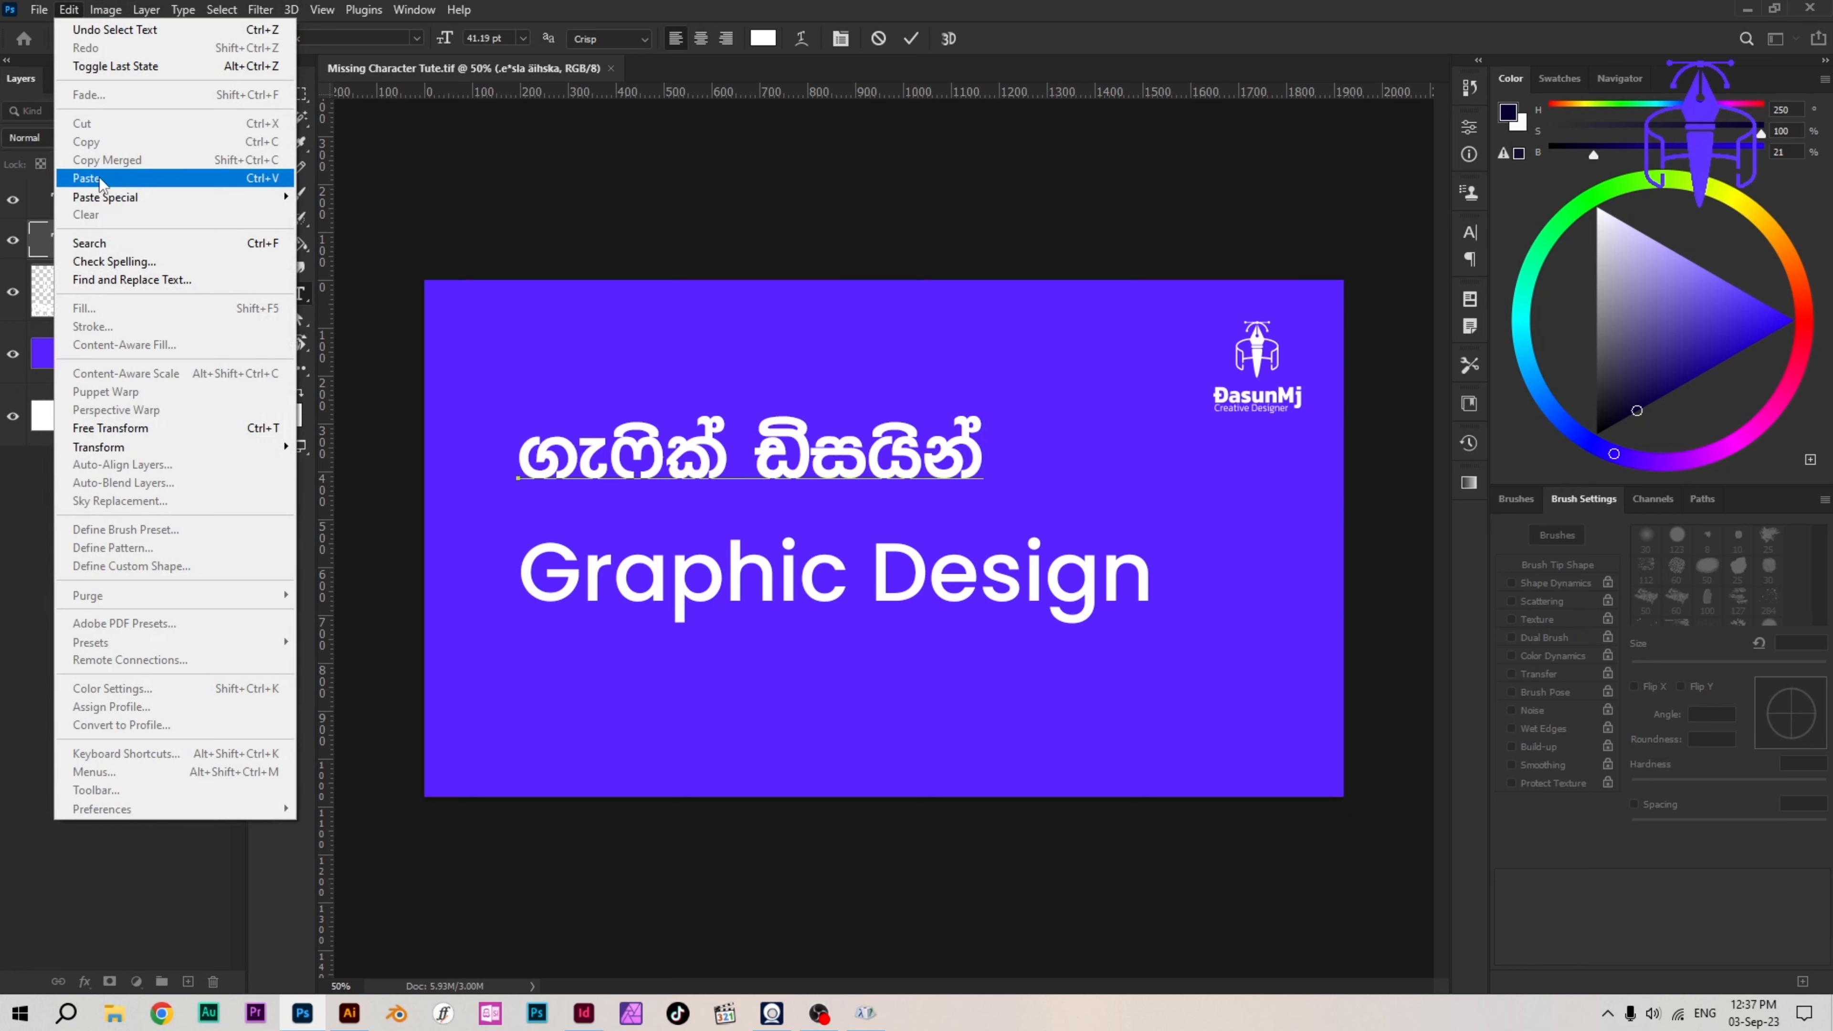
{"action": "left_click", "coordinate": [79, 177]}
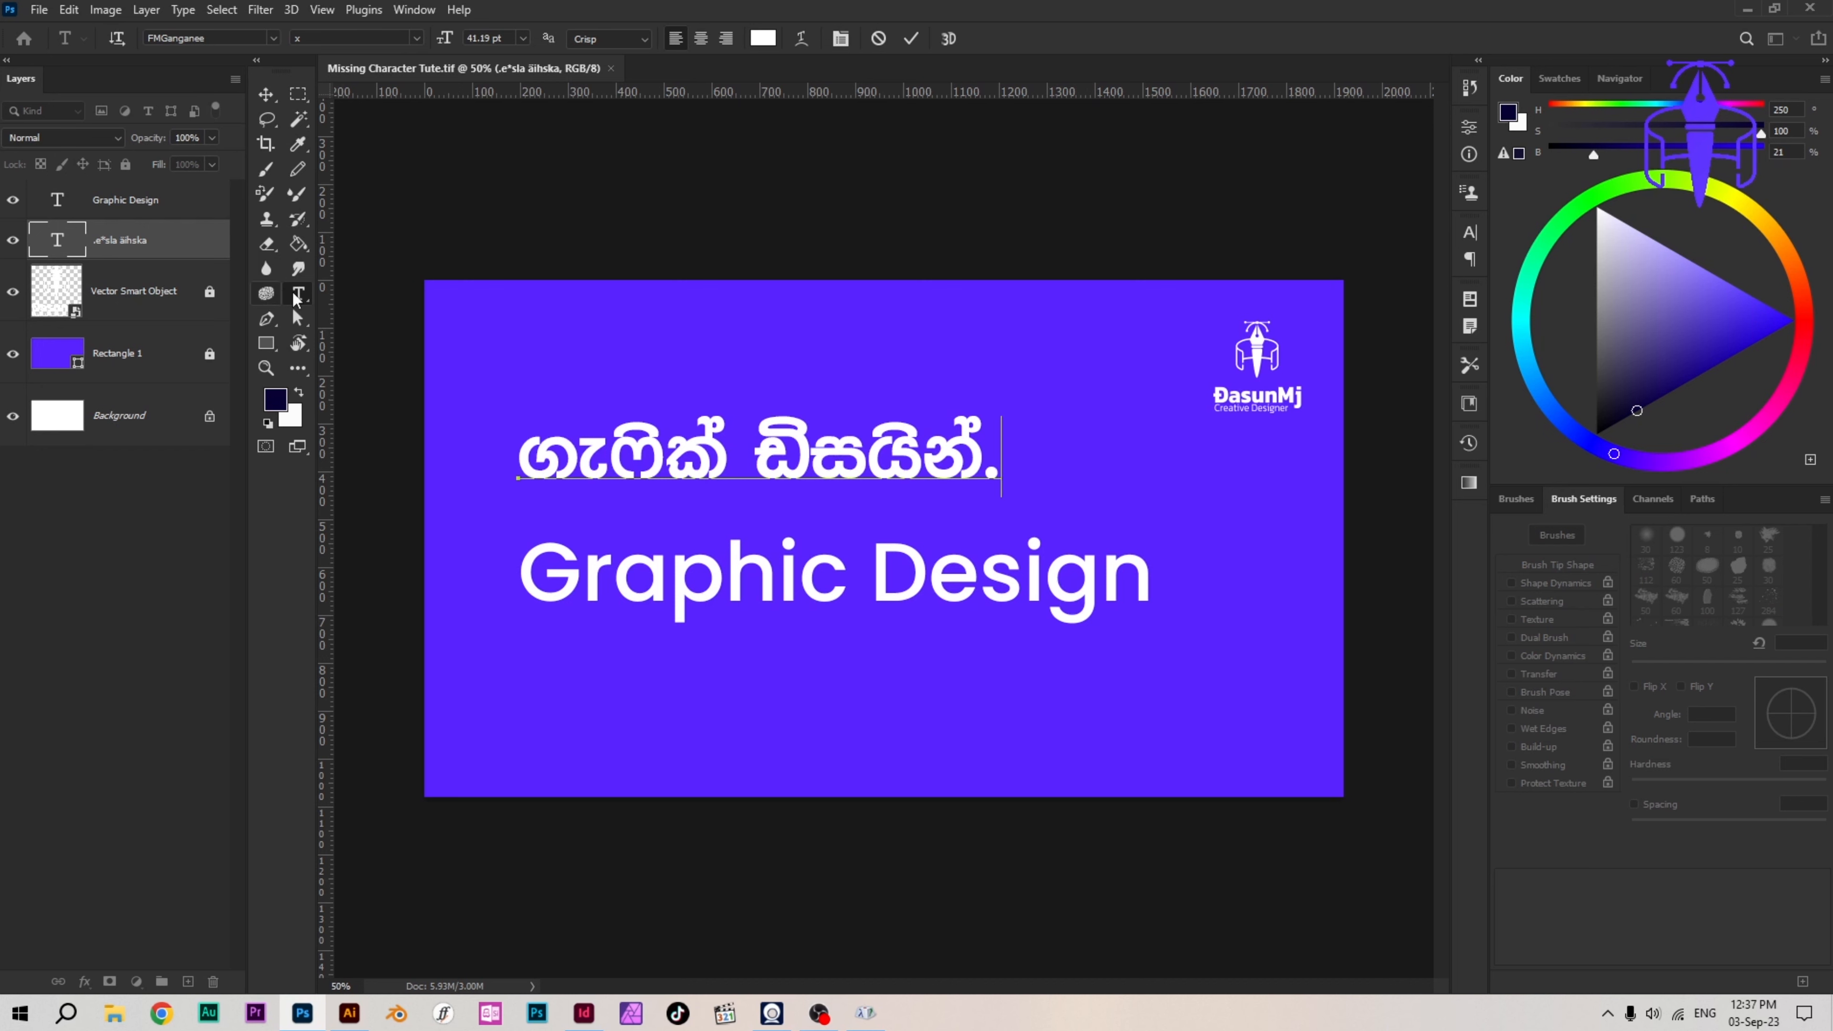
Step: Place the text cursor at the end of "Graphic Design" and set Character Map's font to Poppins Medium
{"action": "left_click", "coordinate": [763, 587]}
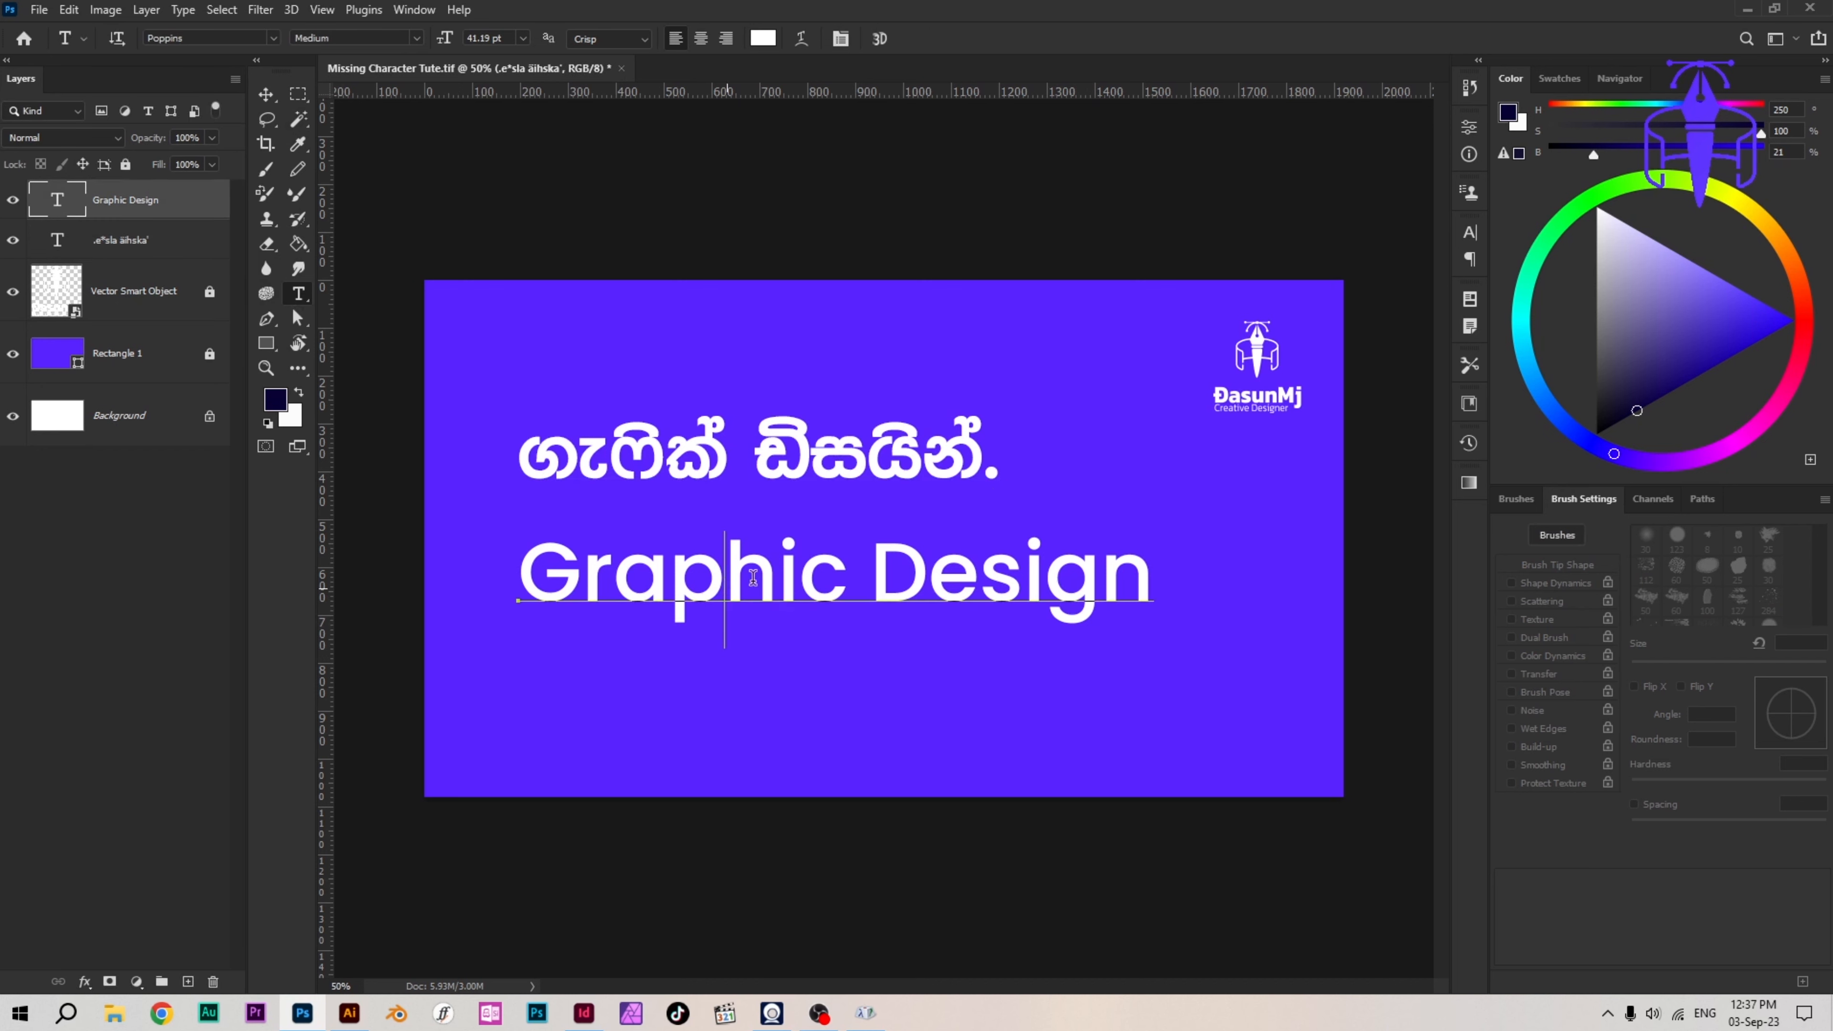
{"action": "left_click", "coordinate": [1141, 570]}
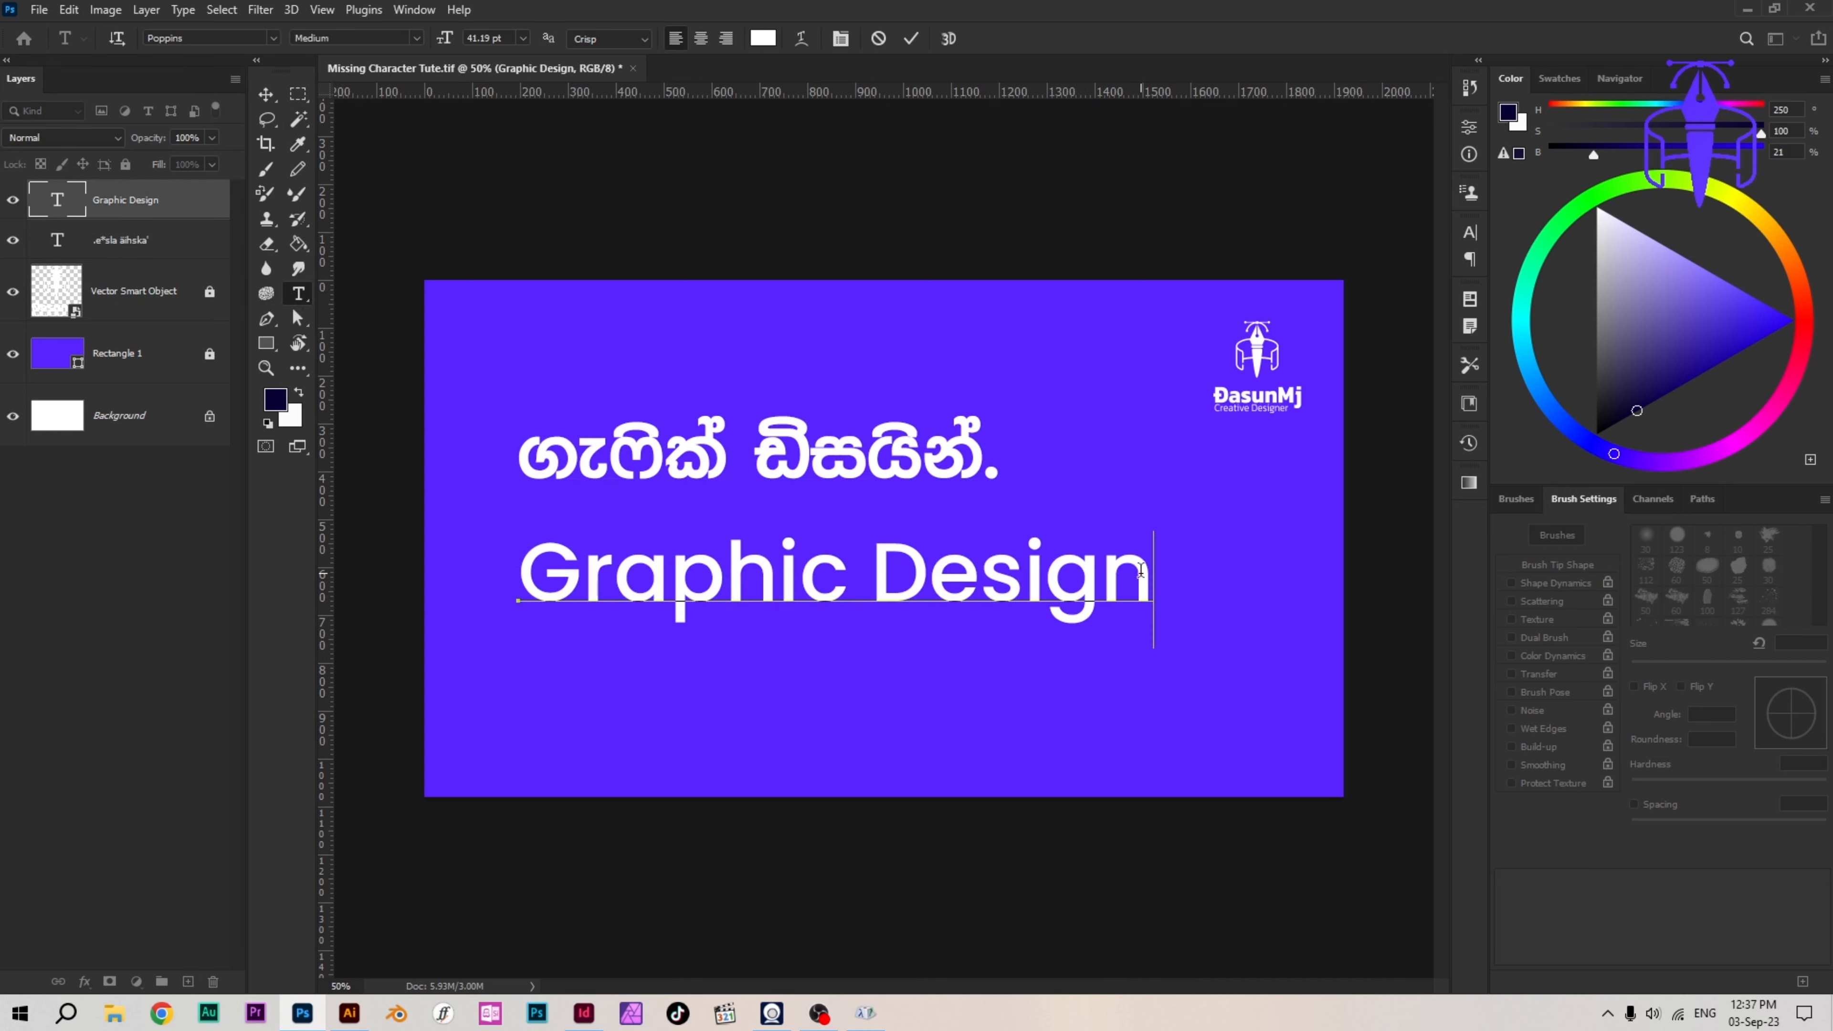
{"action": "left_click", "coordinate": [868, 1011]}
{"action": "left_click", "coordinate": [1411, 354]}
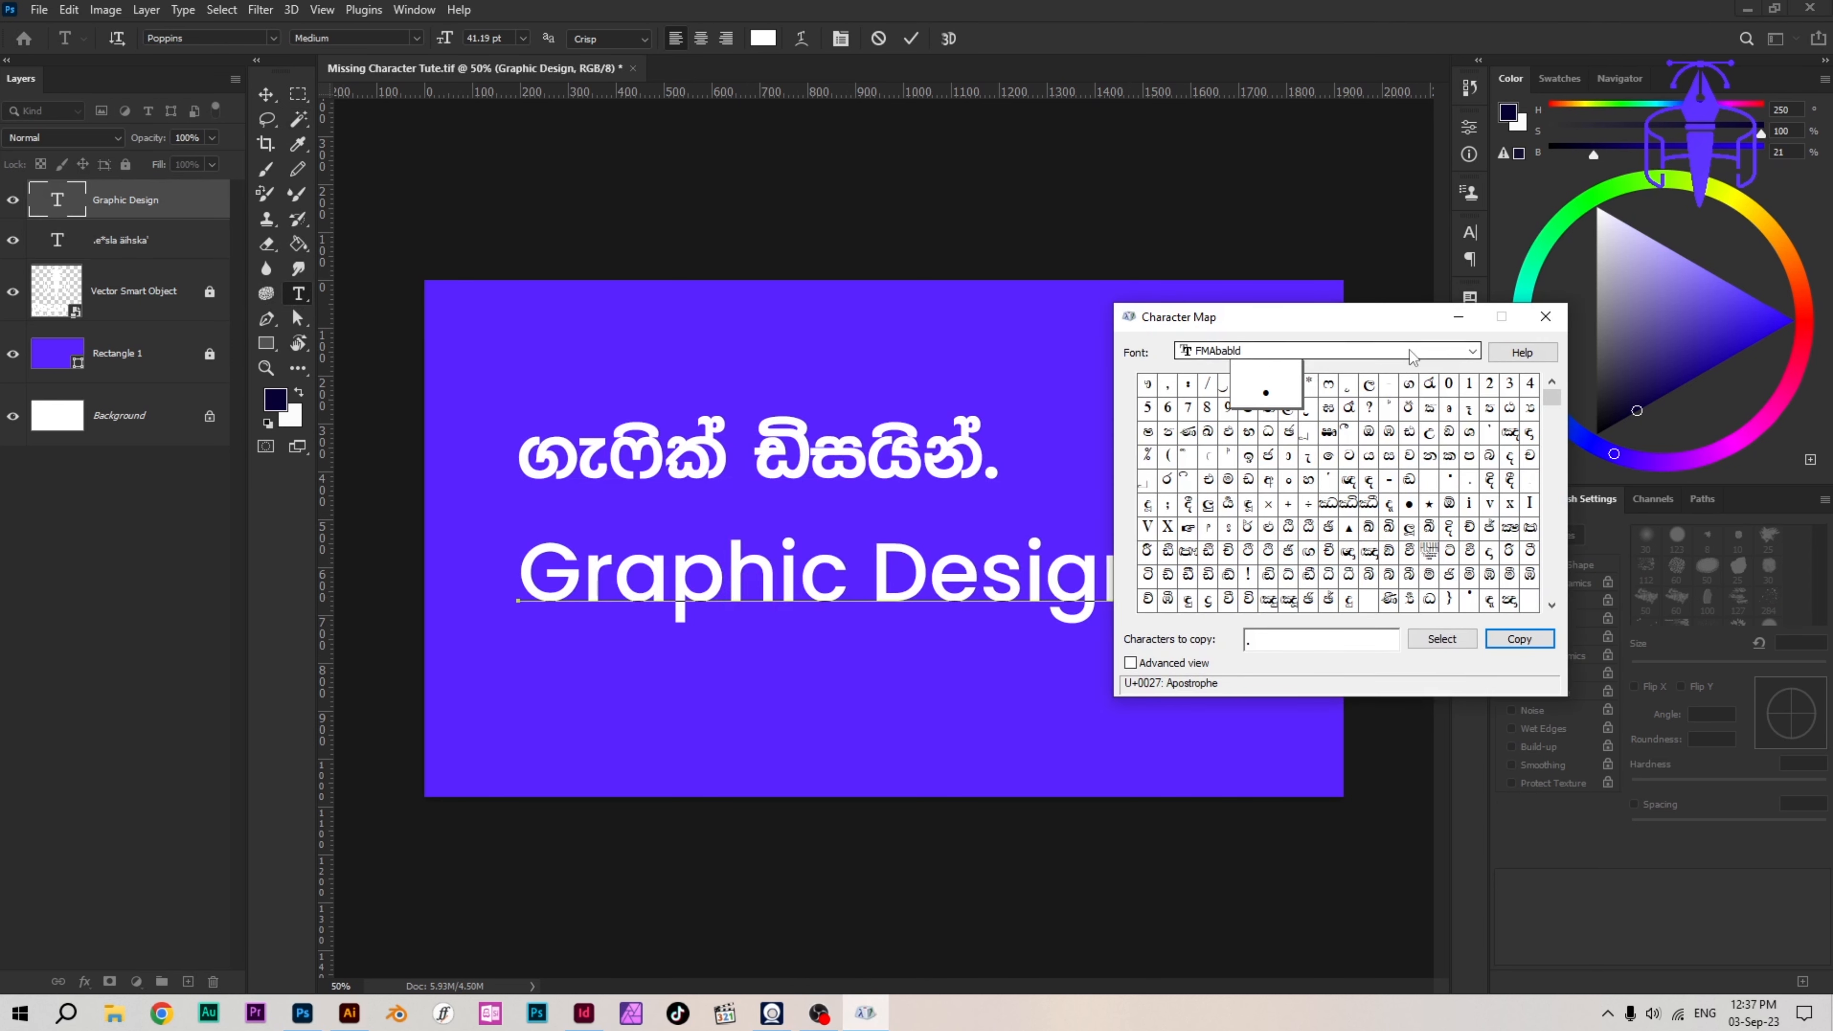
{"action": "left_click", "coordinate": [1412, 354]}
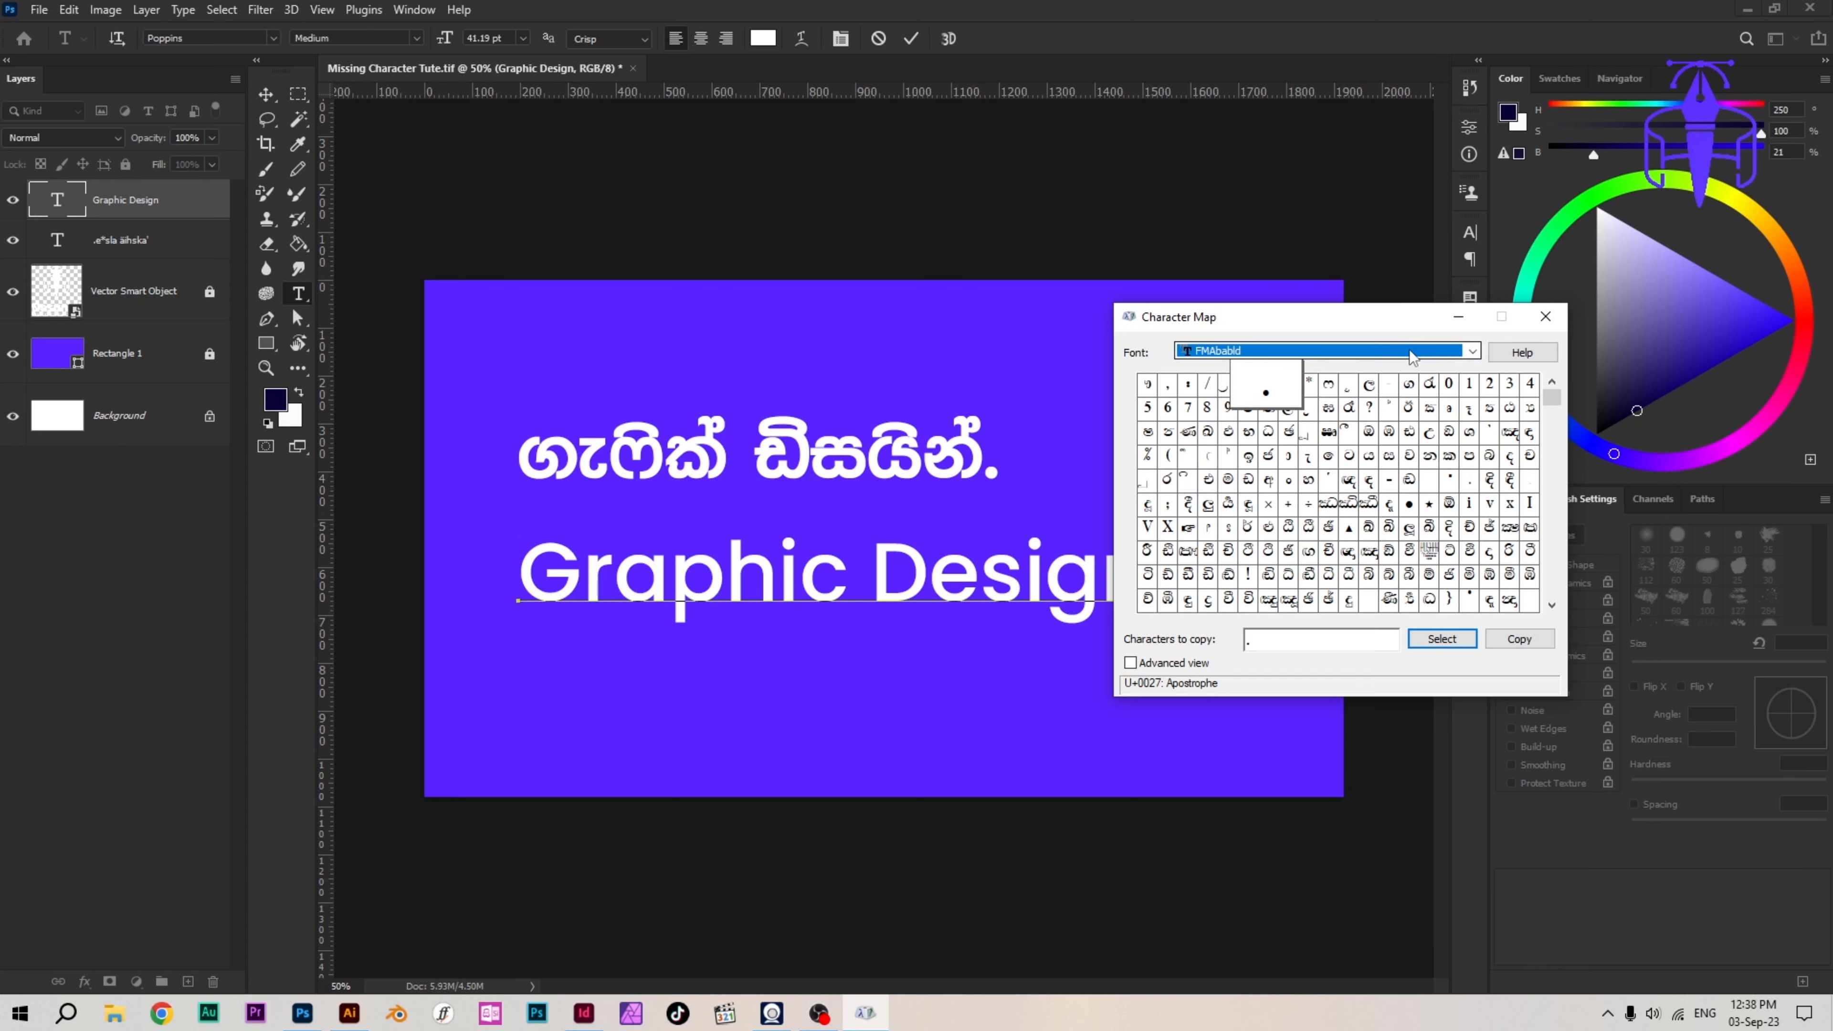
{"action": "type", "text": "po"}
{"action": "left_click", "coordinate": [1413, 355]}
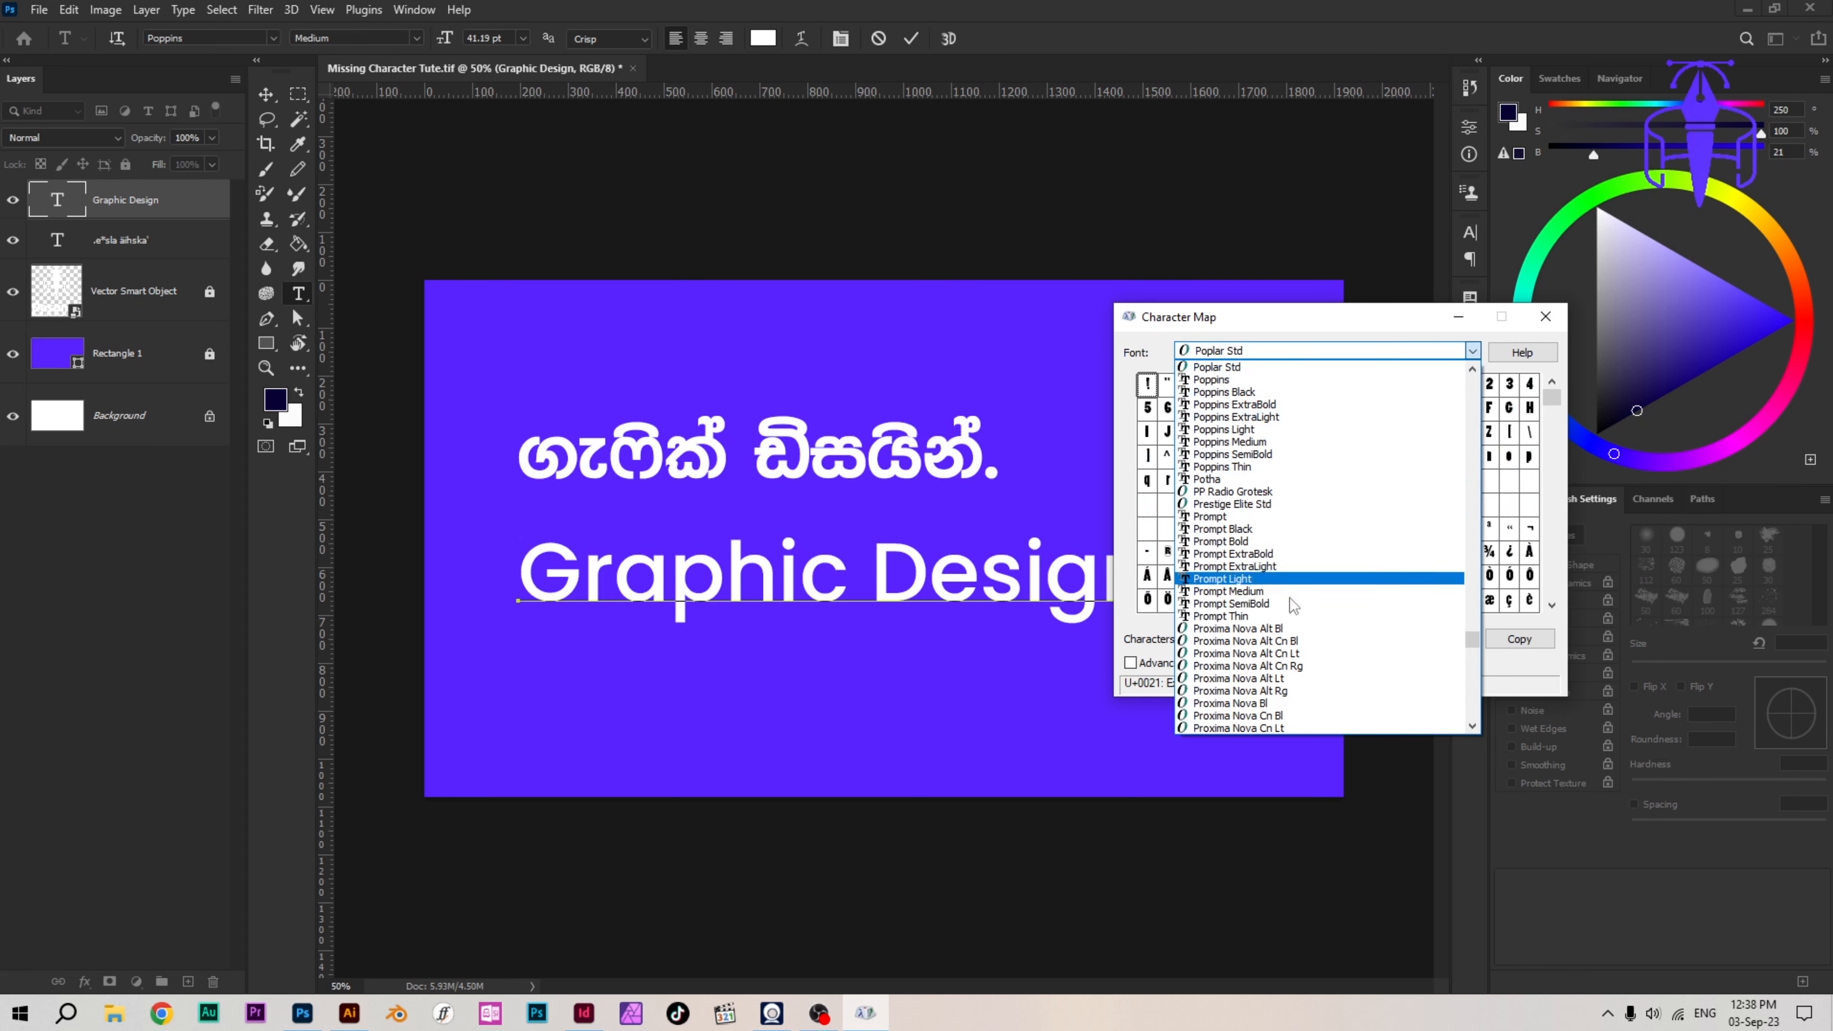
{"action": "scroll", "coordinate": [1289, 672], "scroll_direction": "down", "scroll_amount": 1}
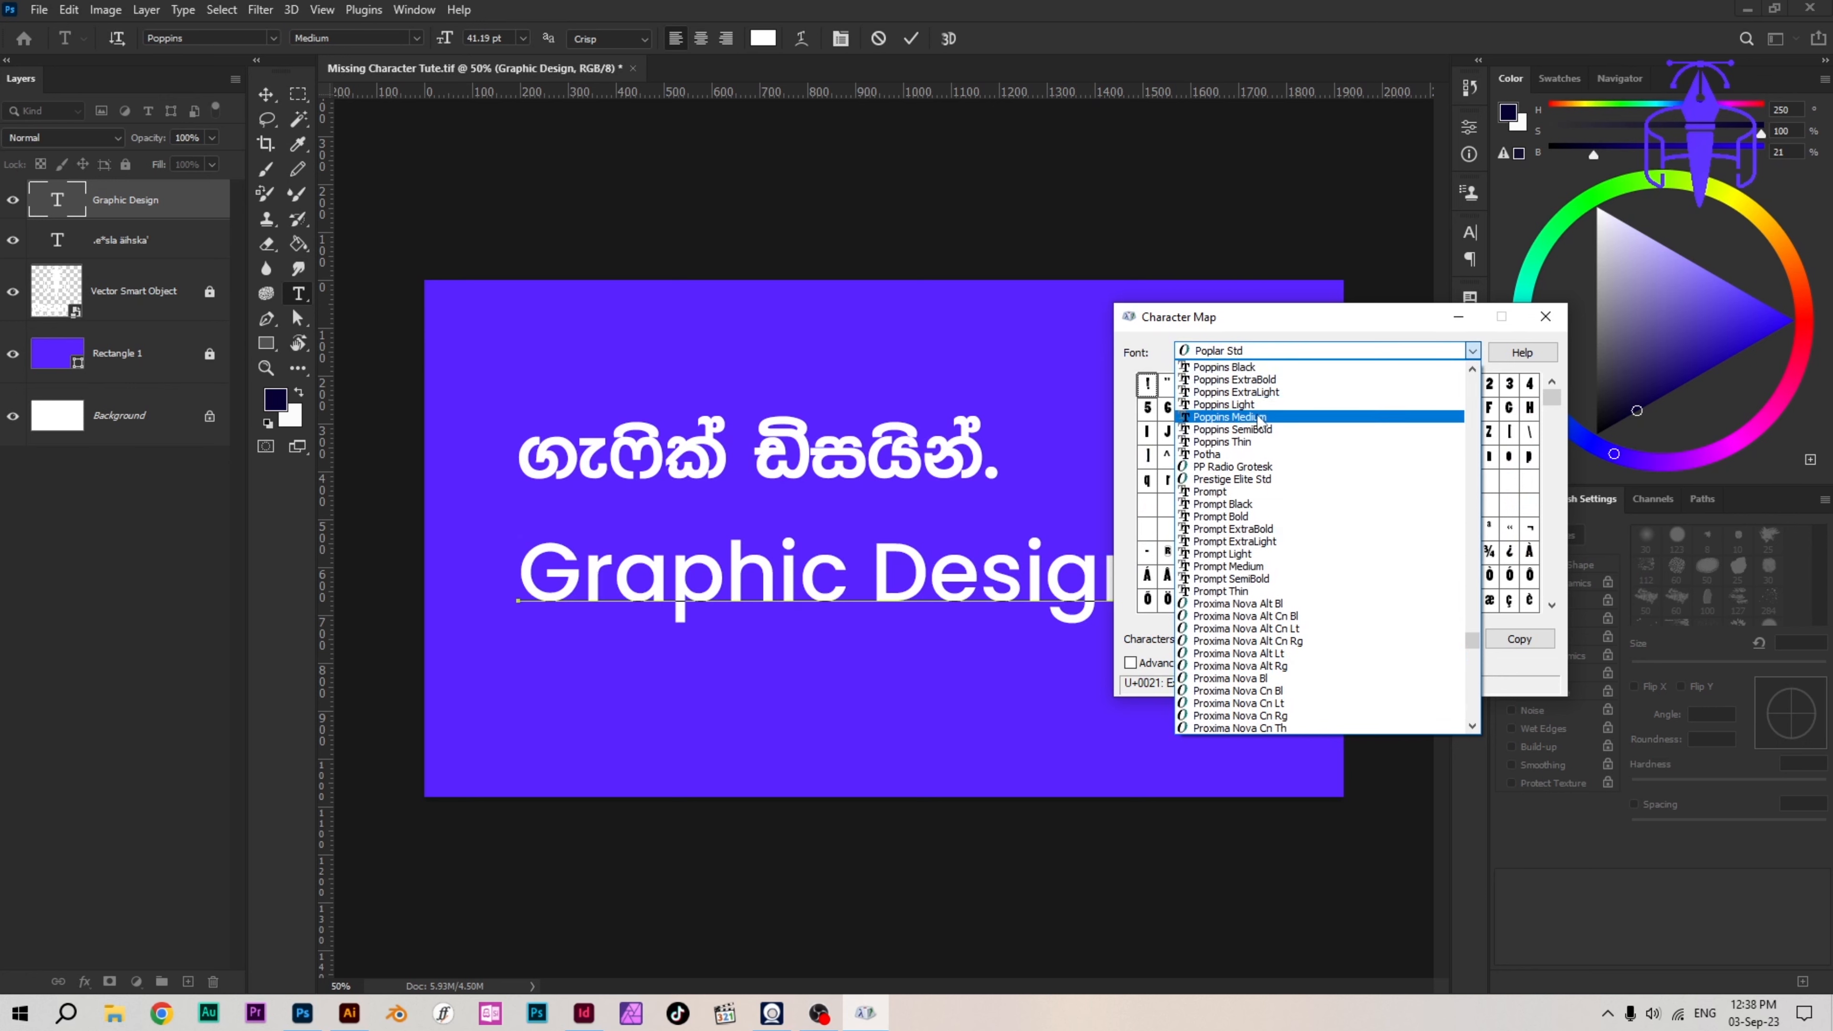
{"action": "left_click", "coordinate": [1298, 426]}
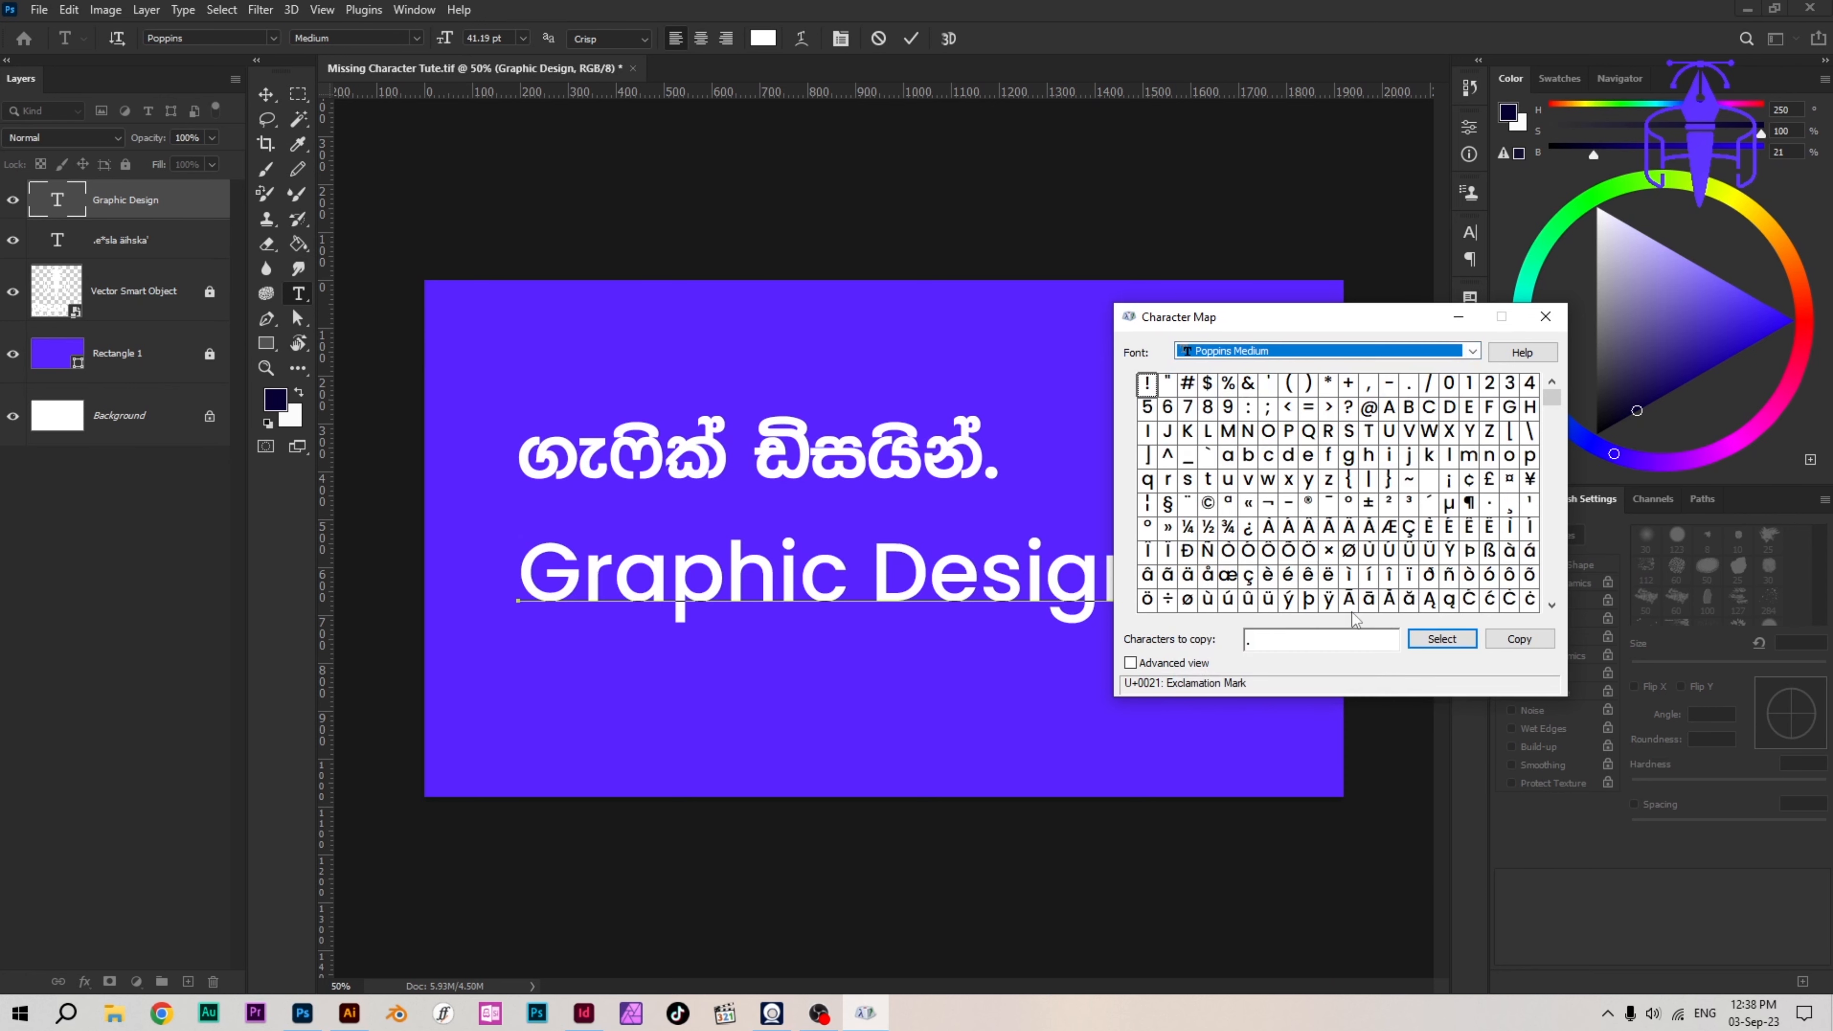
Step: Replace the character to copy with the Poppins Medium full stop (U+002E) and copy it
{"action": "left_click", "coordinate": [1413, 387]}
{"action": "left_click", "coordinate": [1350, 638]}
{"action": "key", "text": "BackSpace"}
{"action": "left_click", "coordinate": [1442, 639]}
{"action": "left_click", "coordinate": [1519, 639]}
Step: Paste the full stop at the end of the "Graphic Design" text and finish editing with the Move tool
{"action": "left_click", "coordinate": [1091, 575]}
{"action": "left_click", "coordinate": [1135, 579]}
{"action": "key", "text": "ctrl+v"}
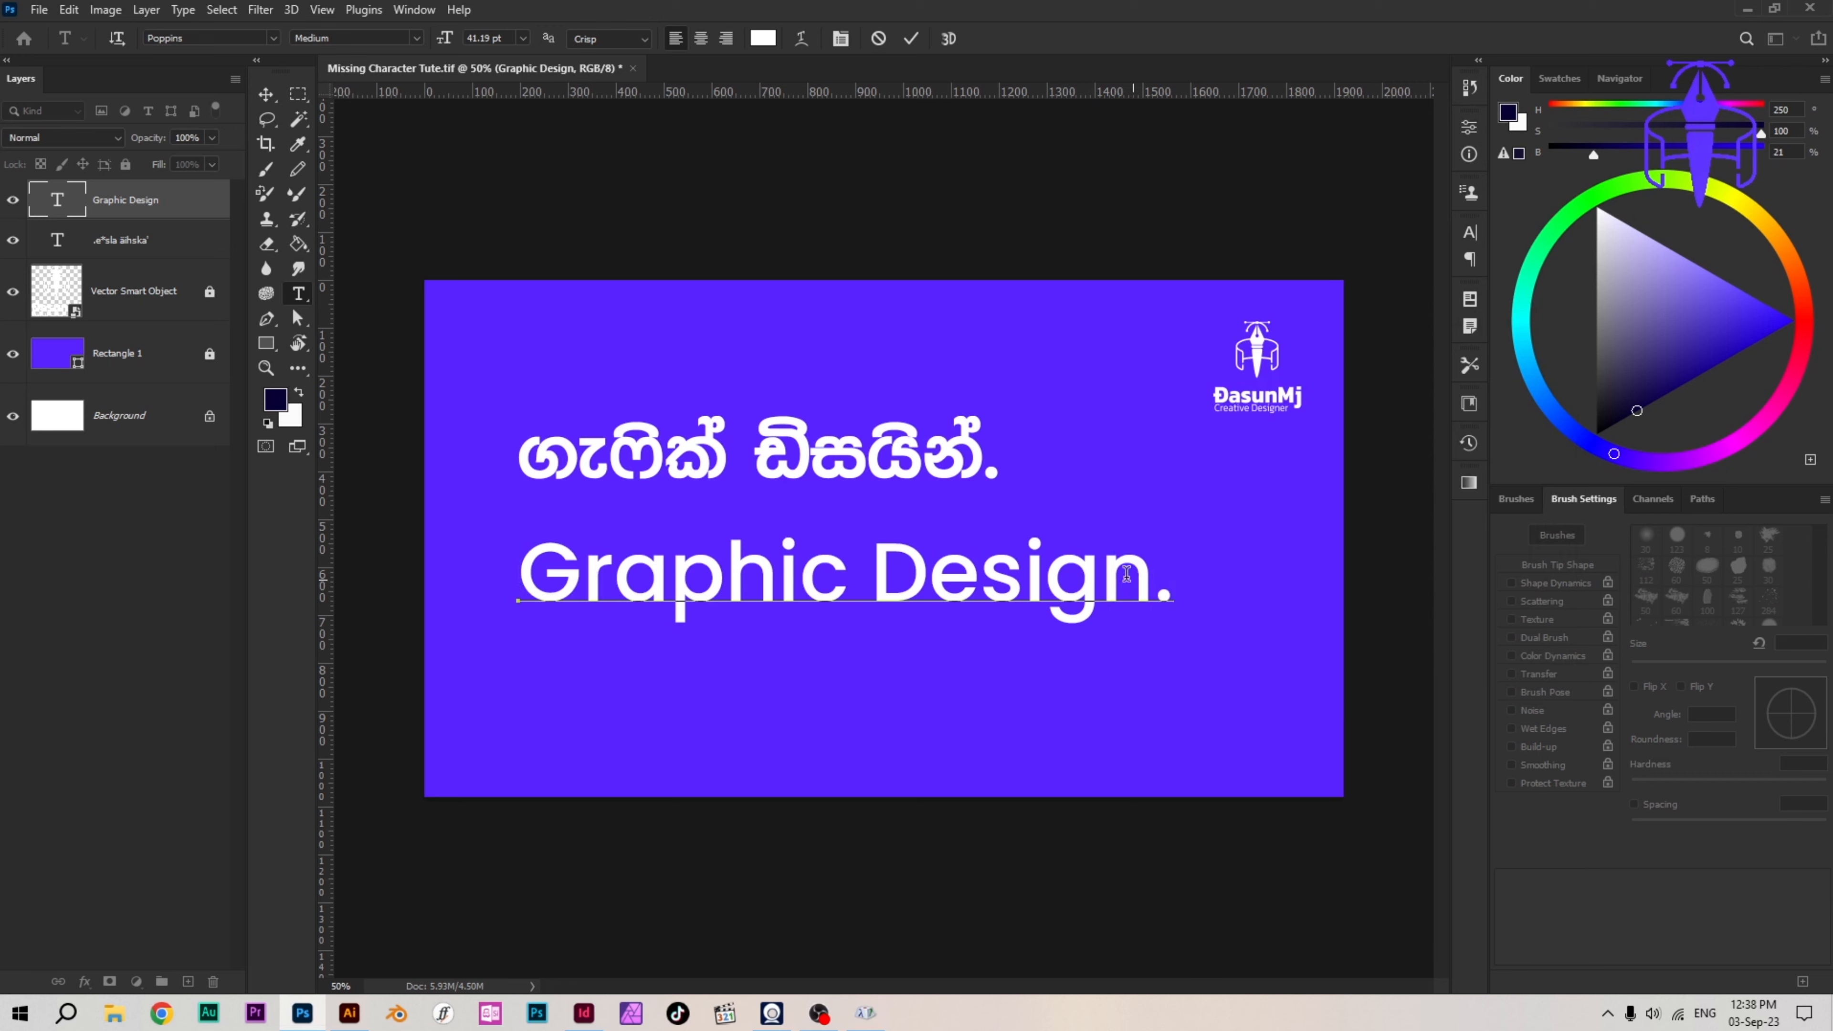
{"action": "left_click", "coordinate": [266, 94]}
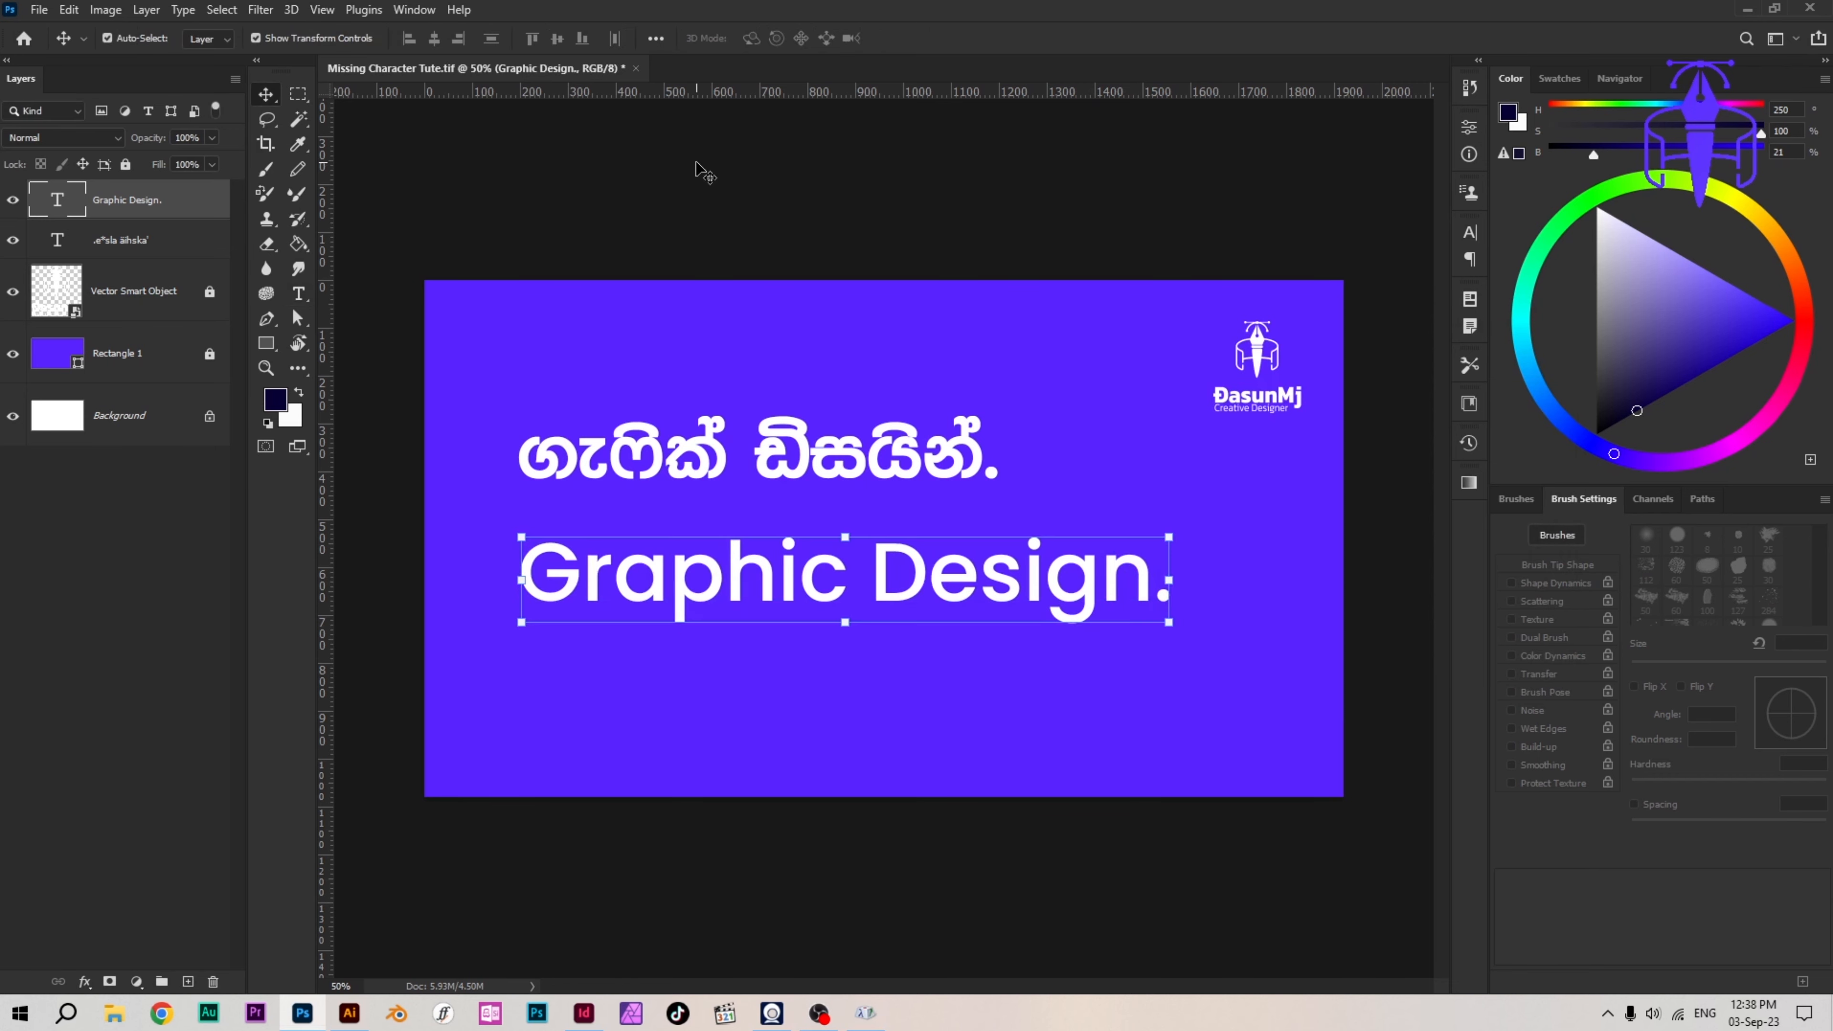
{"action": "left_click", "coordinate": [697, 213]}
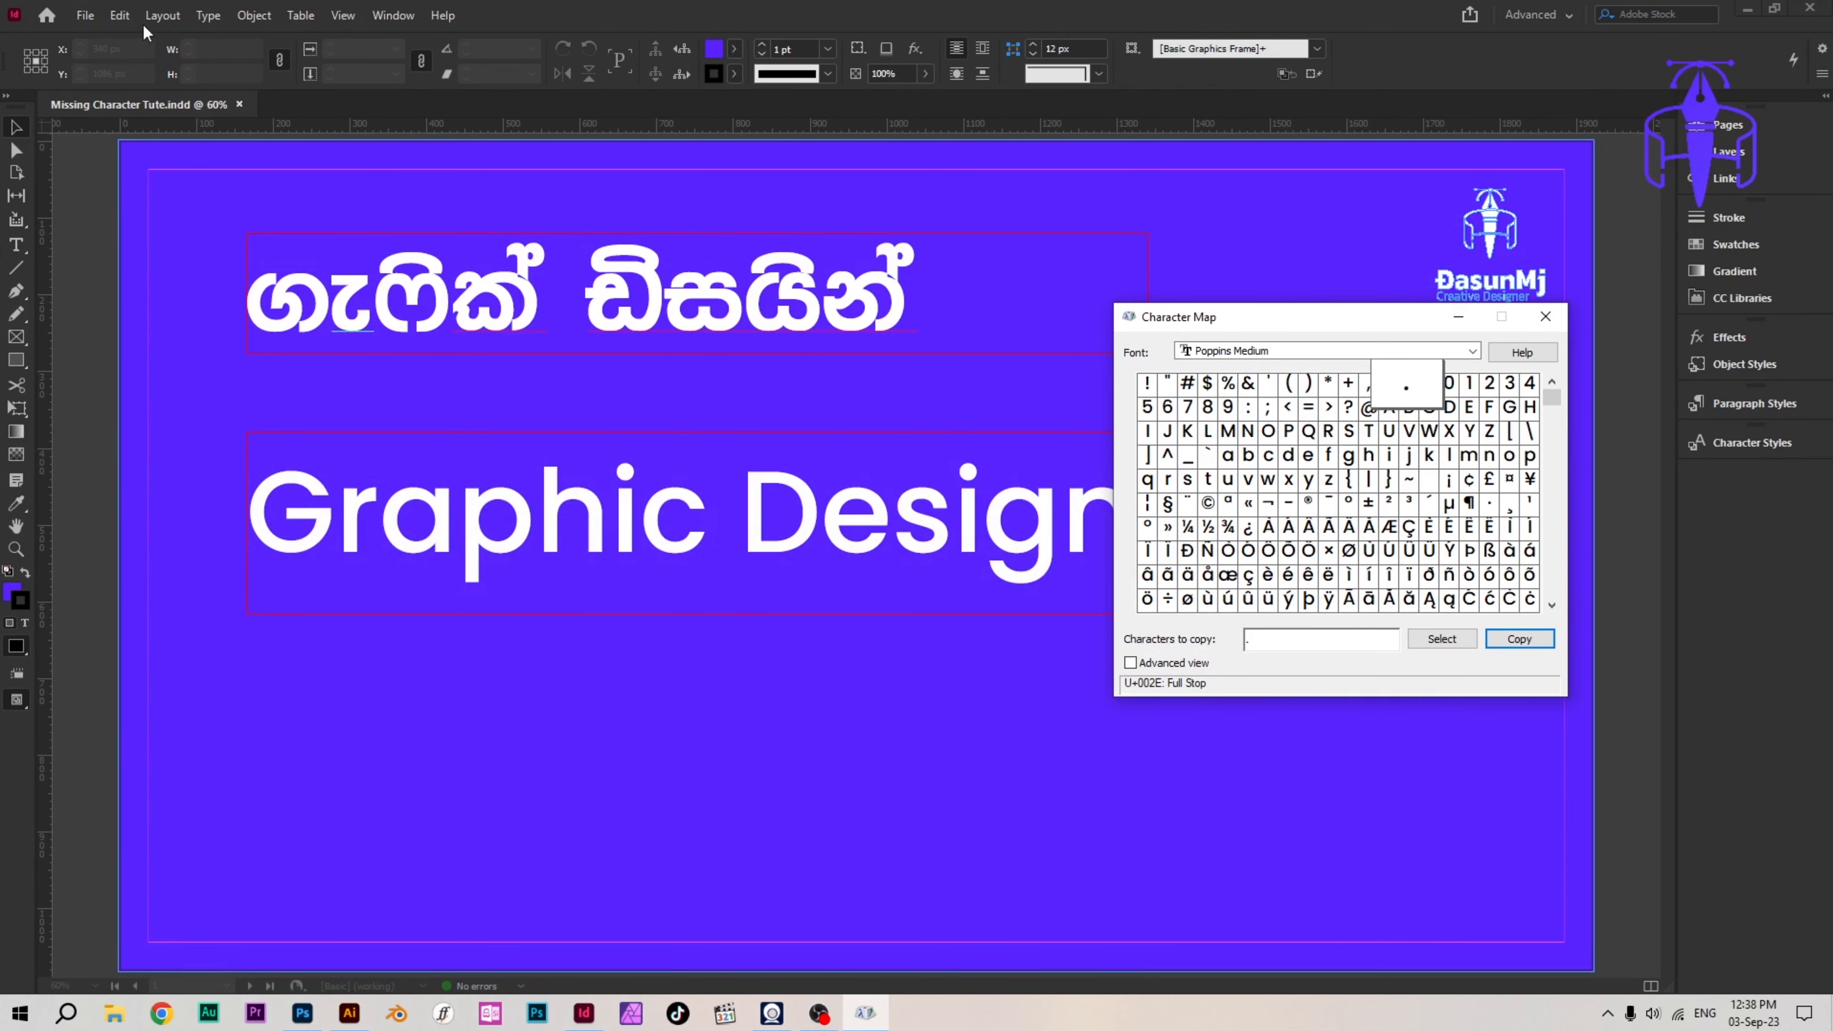
Step: Return to the InDesign document and place the text cursor at the end of the Sinhala heading
{"action": "left_click", "coordinate": [707, 29]}
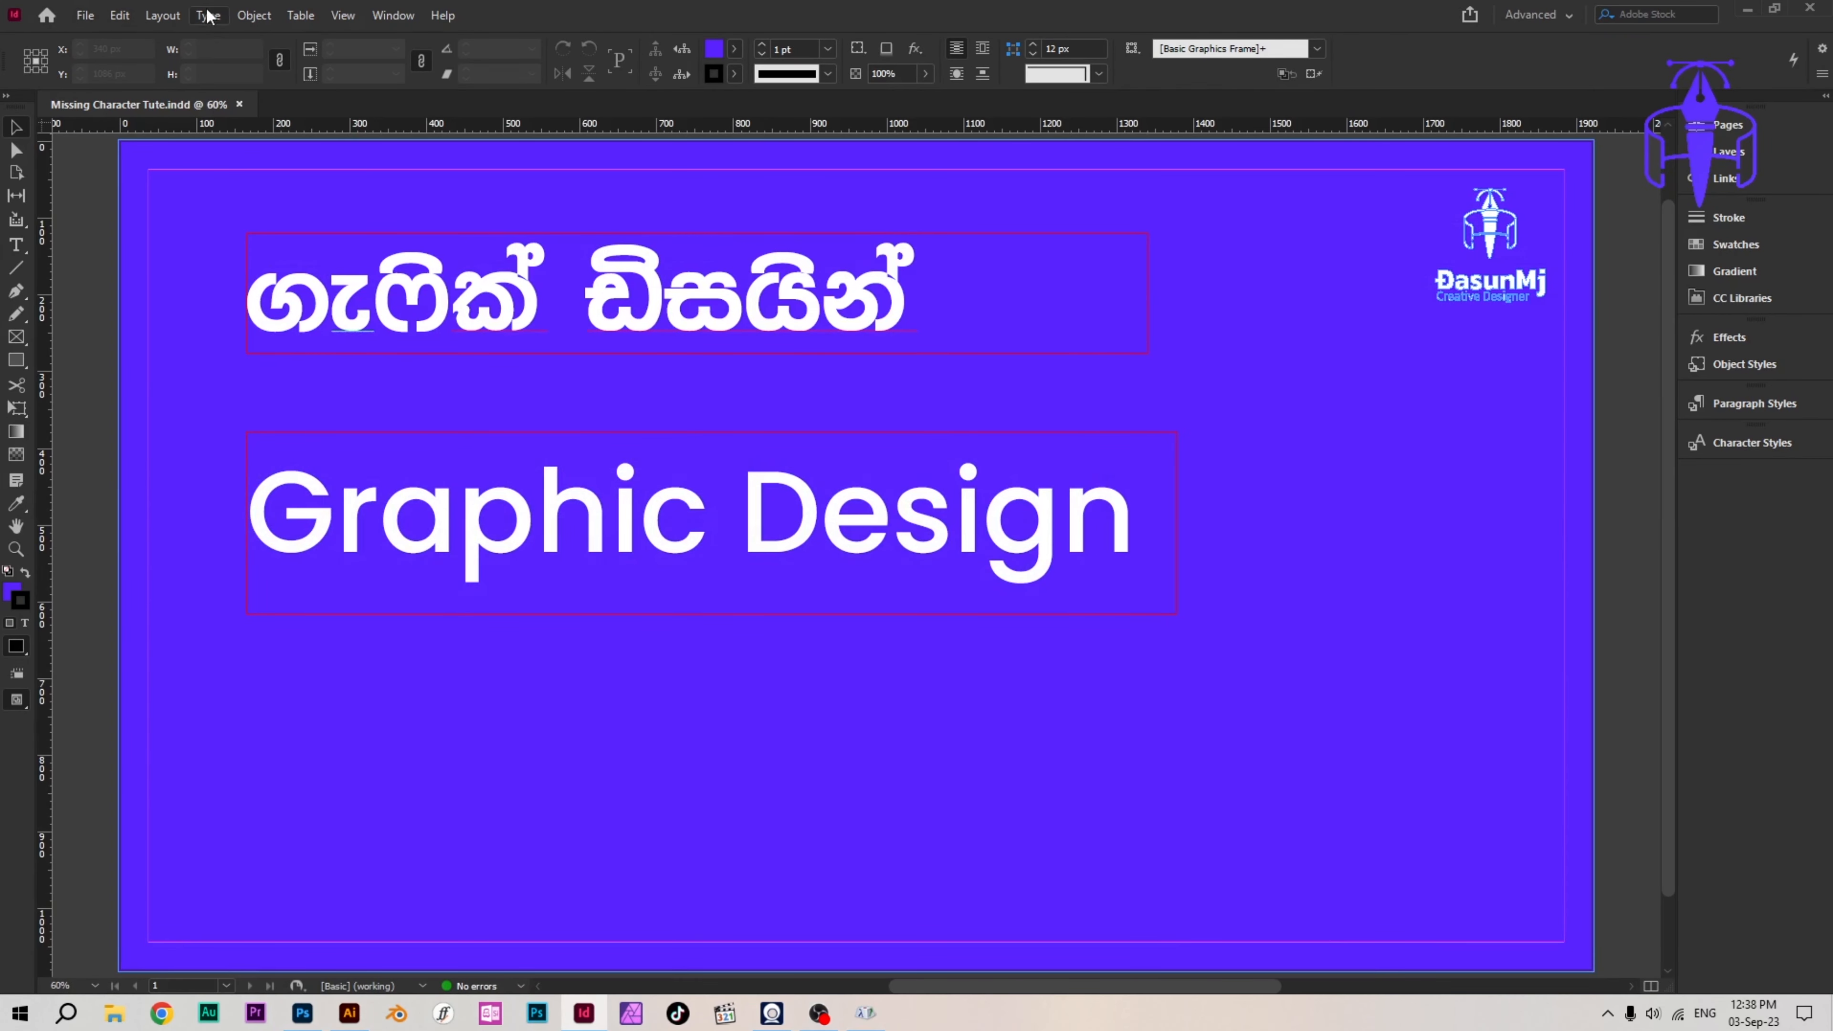
{"action": "left_click", "coordinate": [481, 316]}
{"action": "double_click", "coordinate": [547, 303]}
{"action": "left_click", "coordinate": [872, 301]}
{"action": "key", "text": "Right"}
{"action": "key", "text": "Right"}
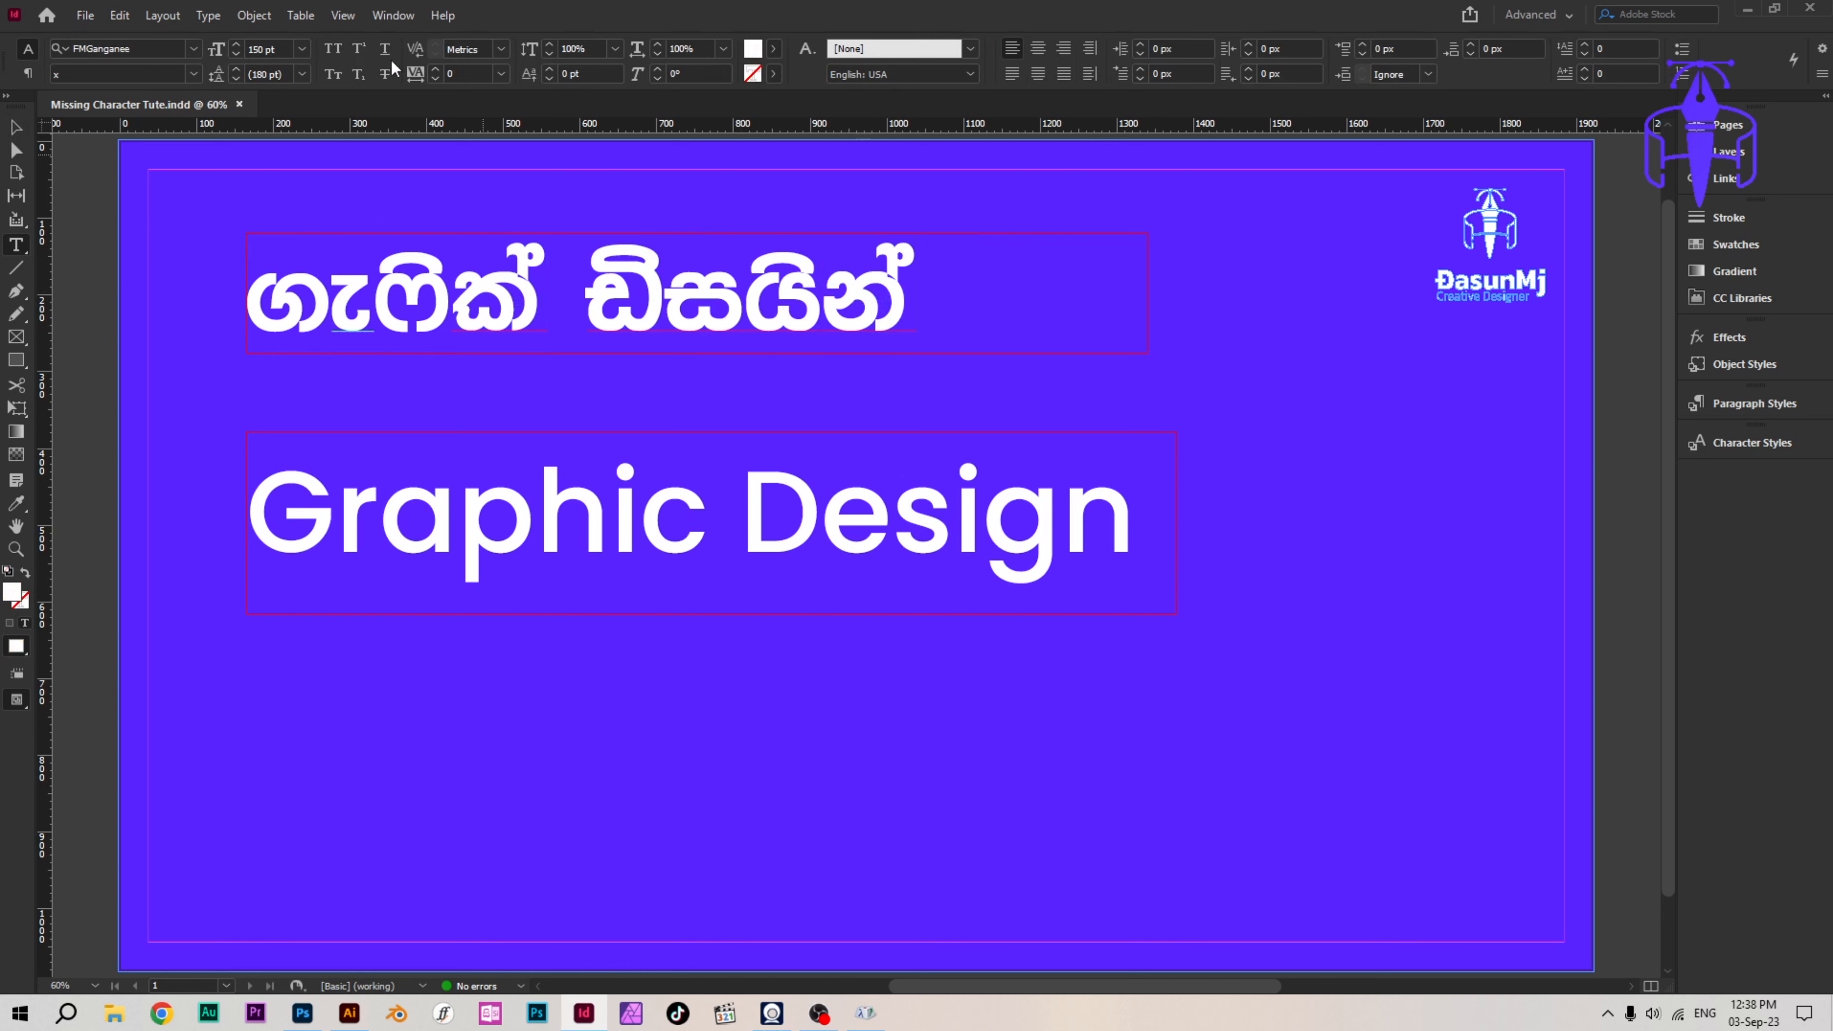
Step: Open the Glyphs panel, enlarge it beside the text, and insert the FMGanganee full stop after the Sinhala heading
{"action": "left_click", "coordinate": [208, 15]}
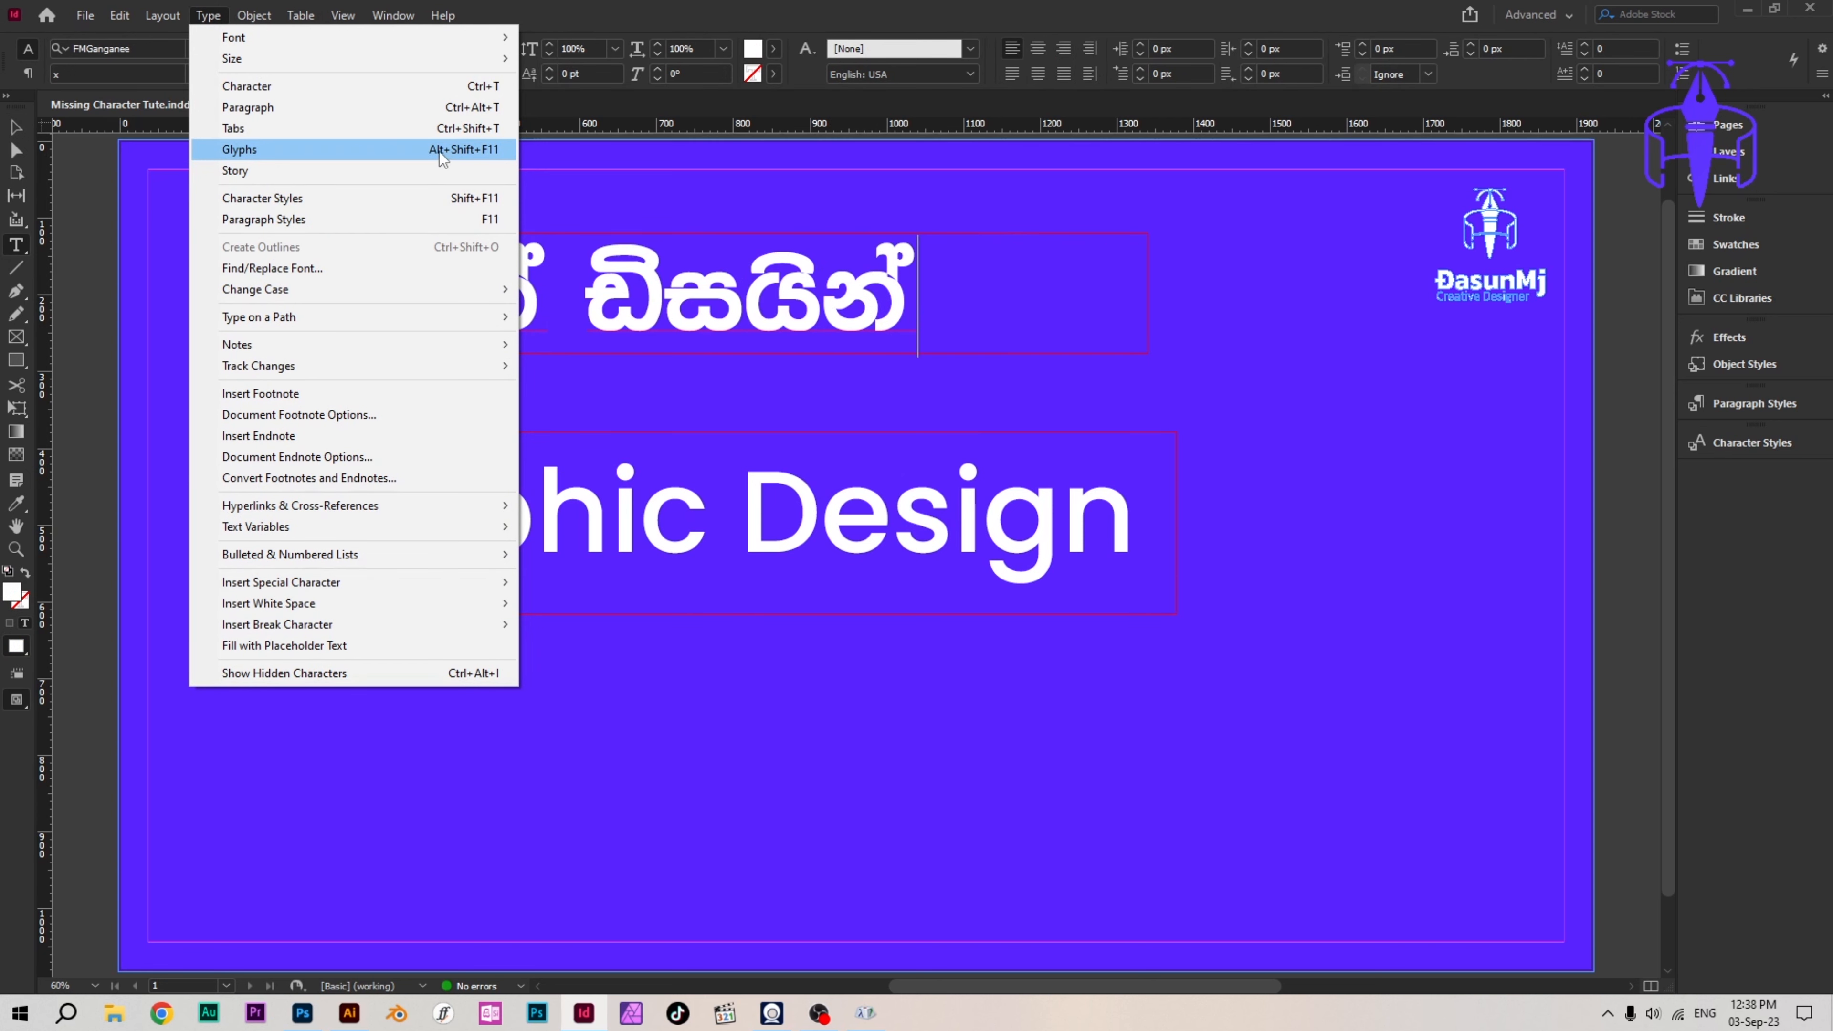
{"action": "left_click", "coordinate": [337, 153]}
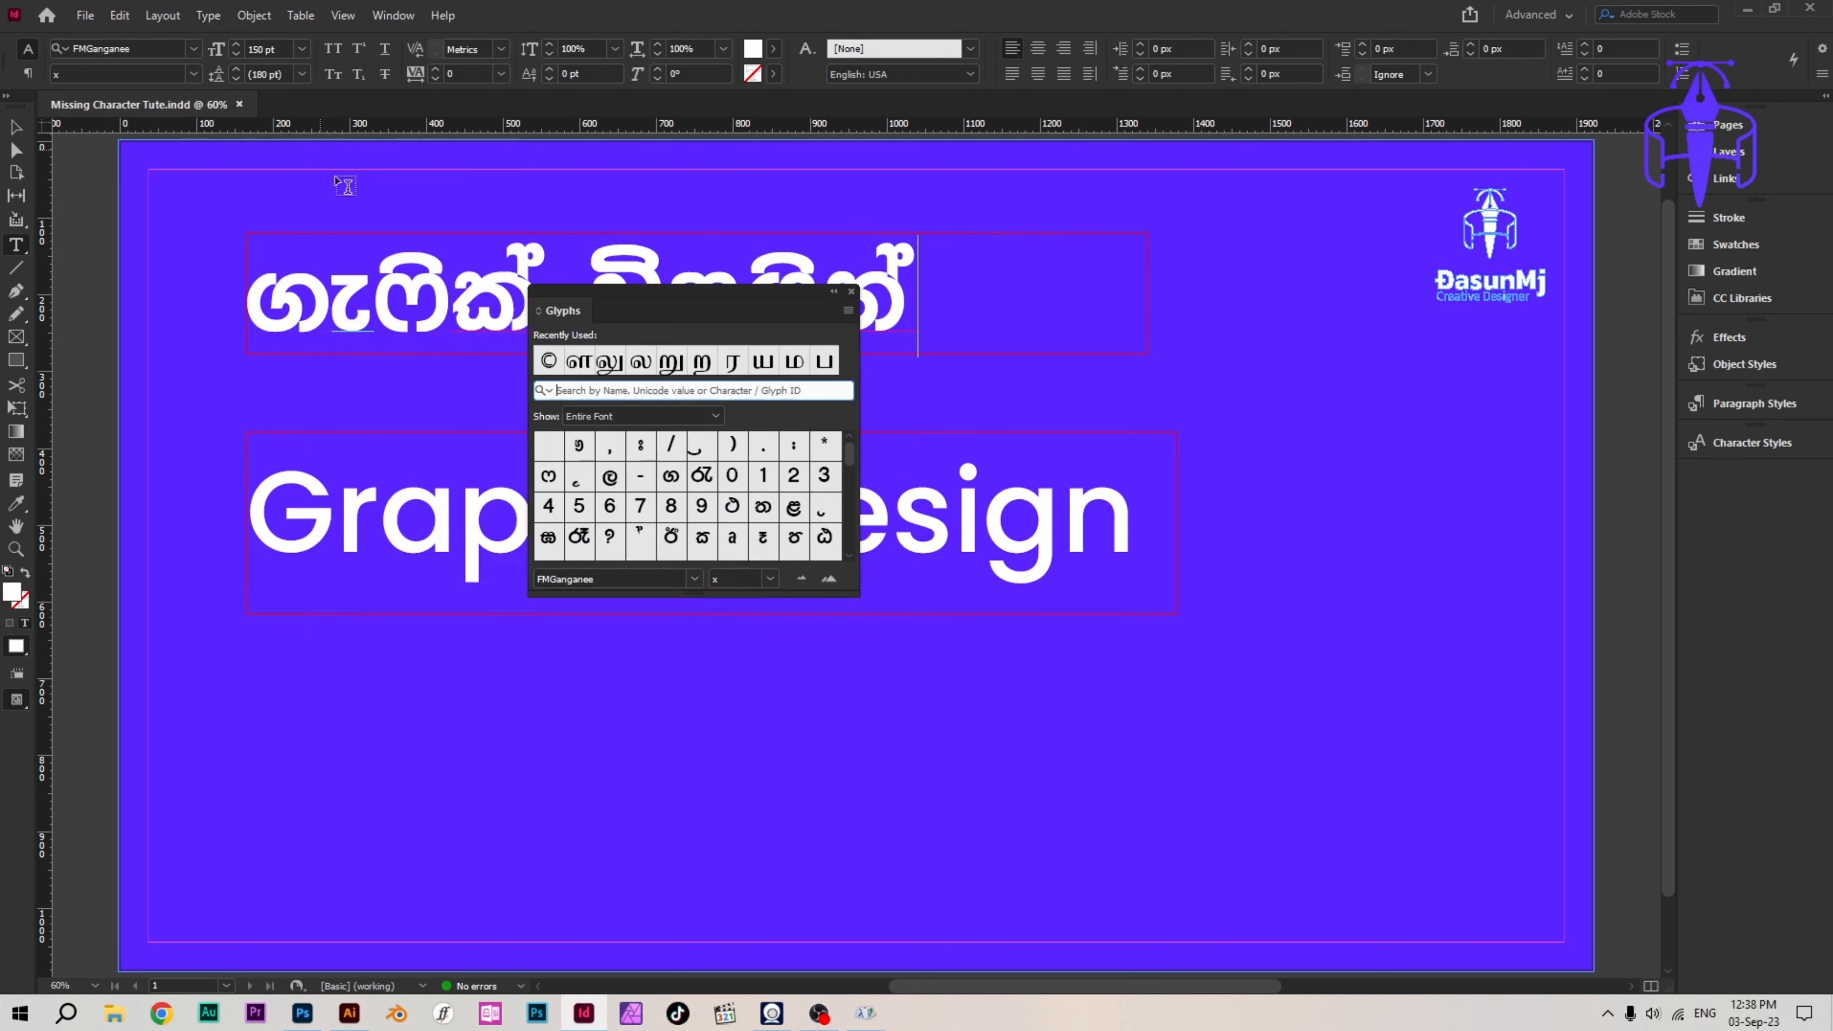
{"action": "left_click_drag", "start_coordinate": [615, 298], "coordinate": [1323, 158]}
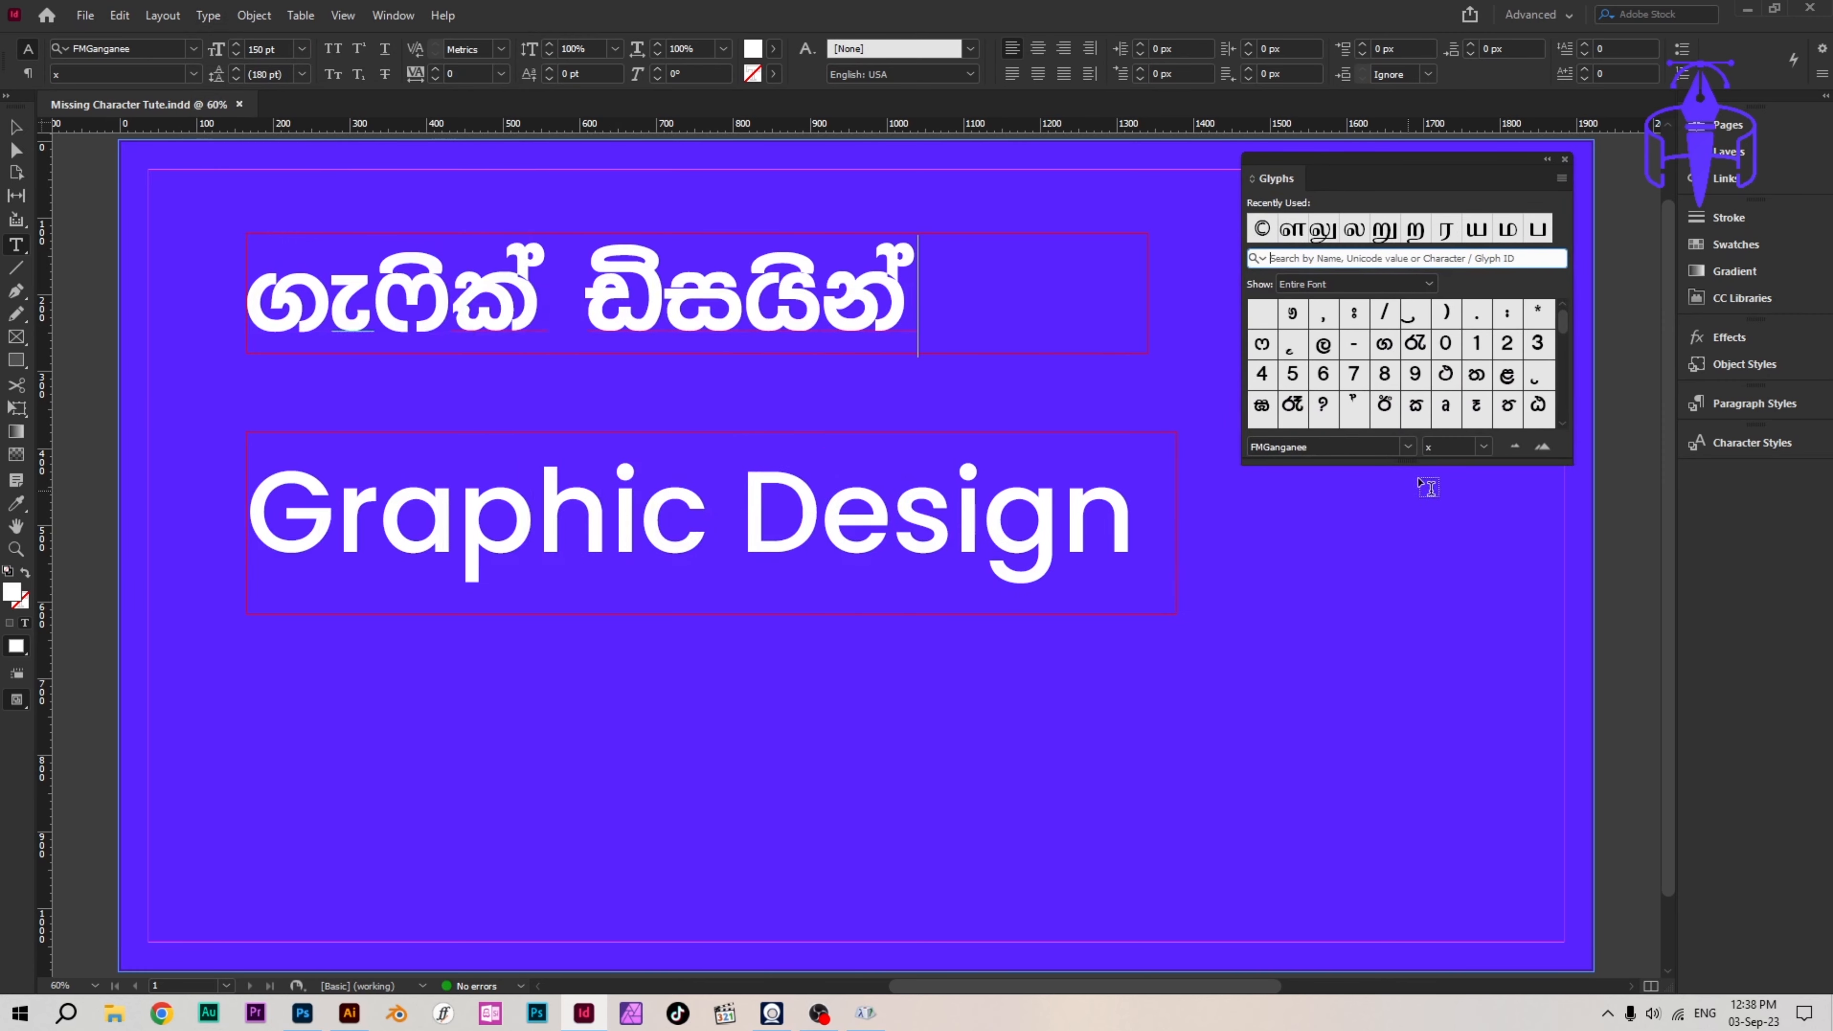
{"action": "left_click_drag", "start_coordinate": [1403, 466], "coordinate": [1393, 866]}
{"action": "left_click", "coordinate": [1485, 325]}
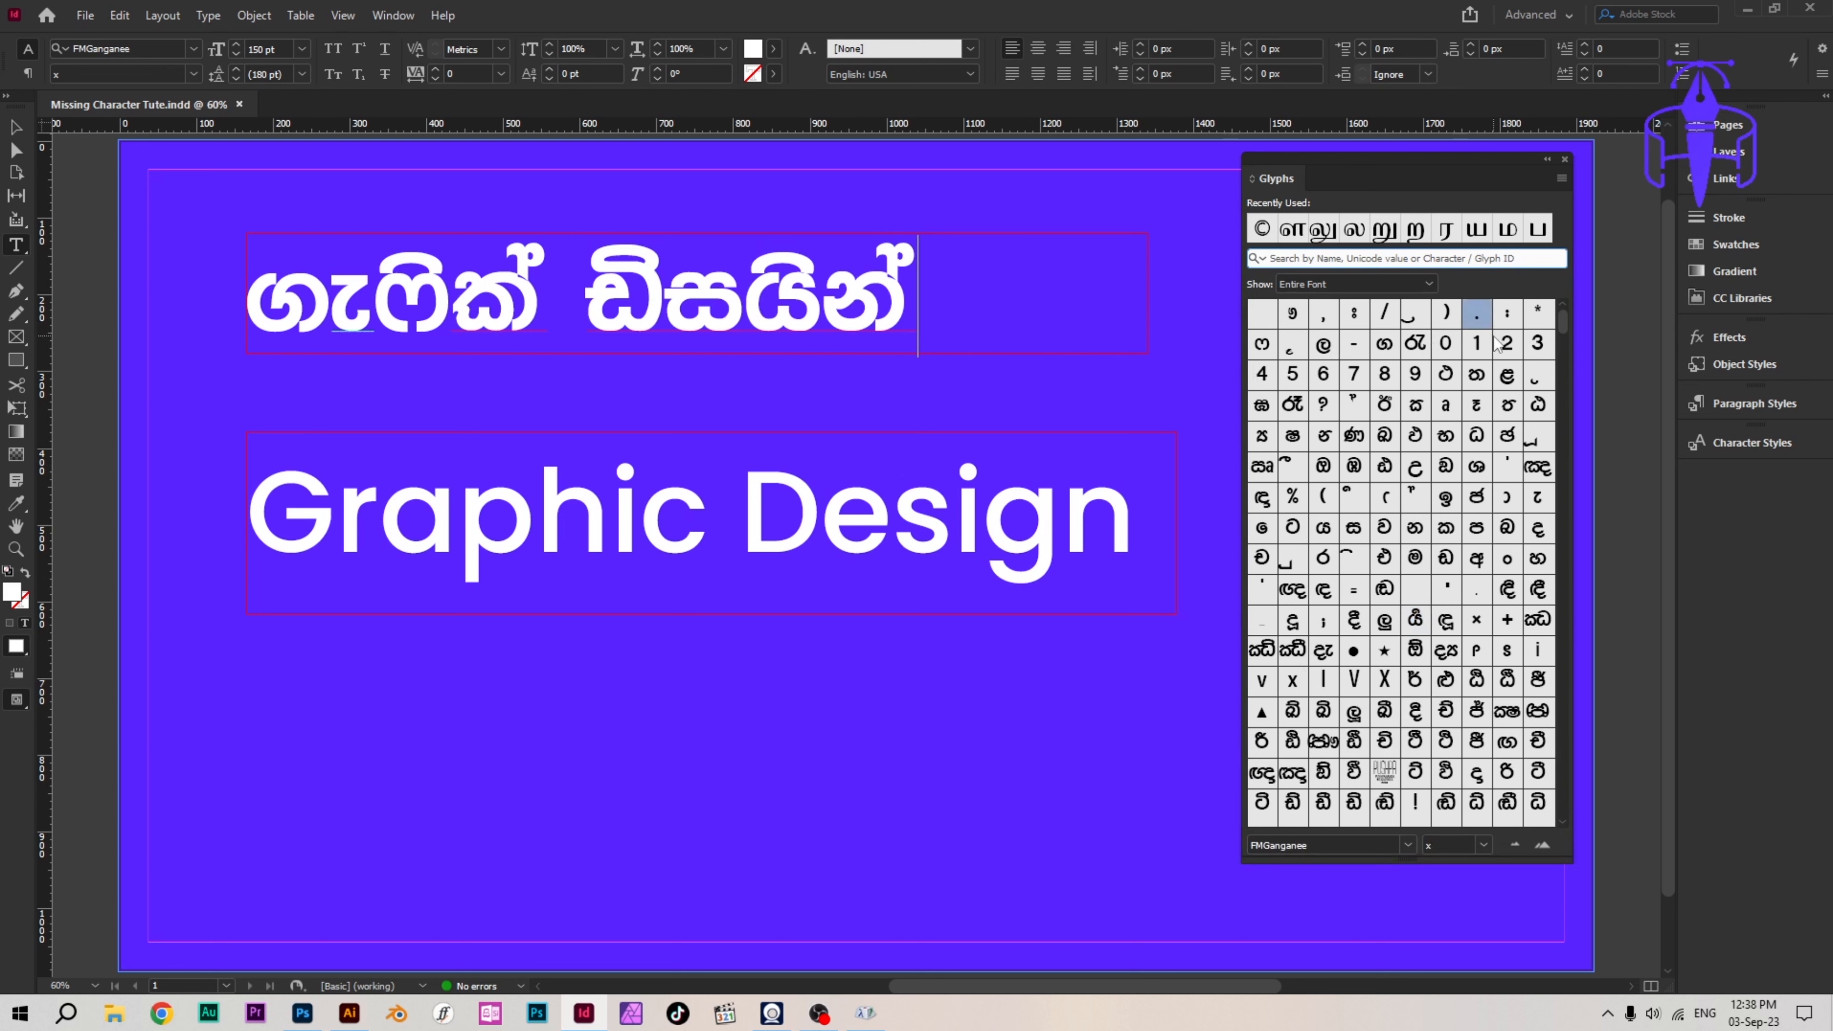
{"action": "double_click", "coordinate": [1478, 320]}
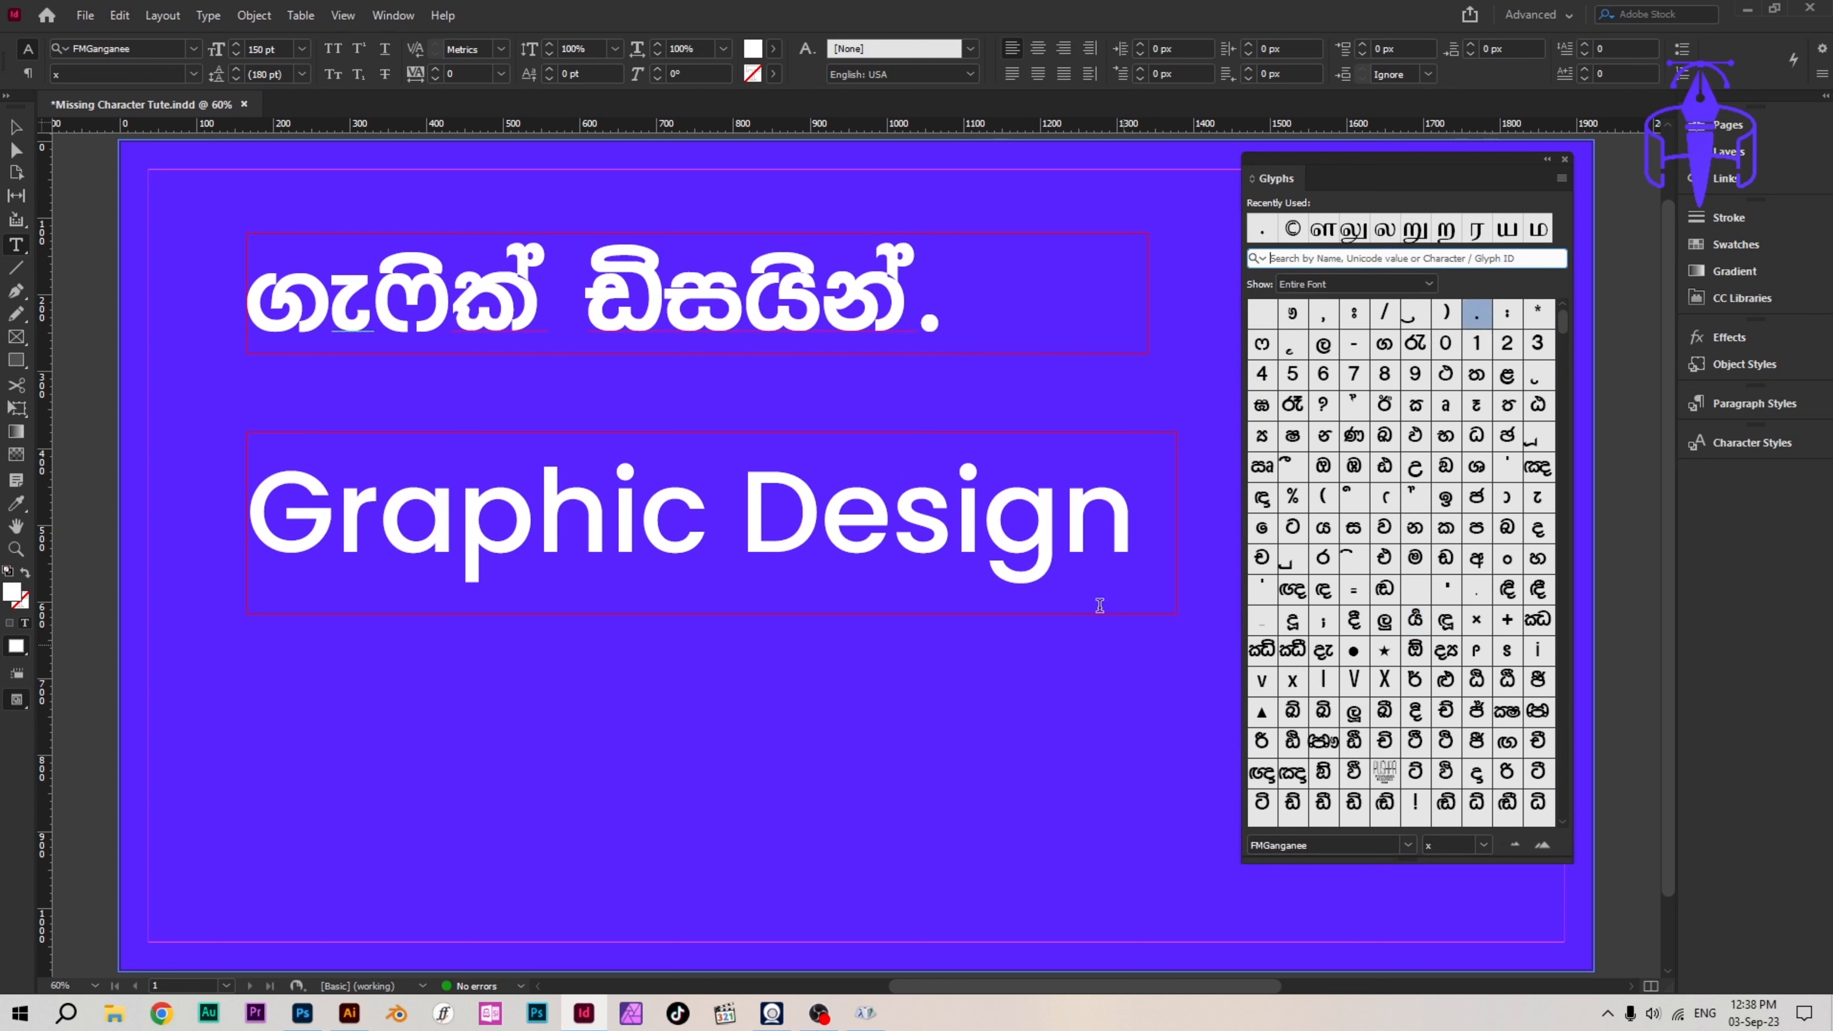
Step: Insert the Poppins Medium full stop glyph at the end of "Graphic Design" and close the Glyphs panel
{"action": "left_click", "coordinate": [1129, 517]}
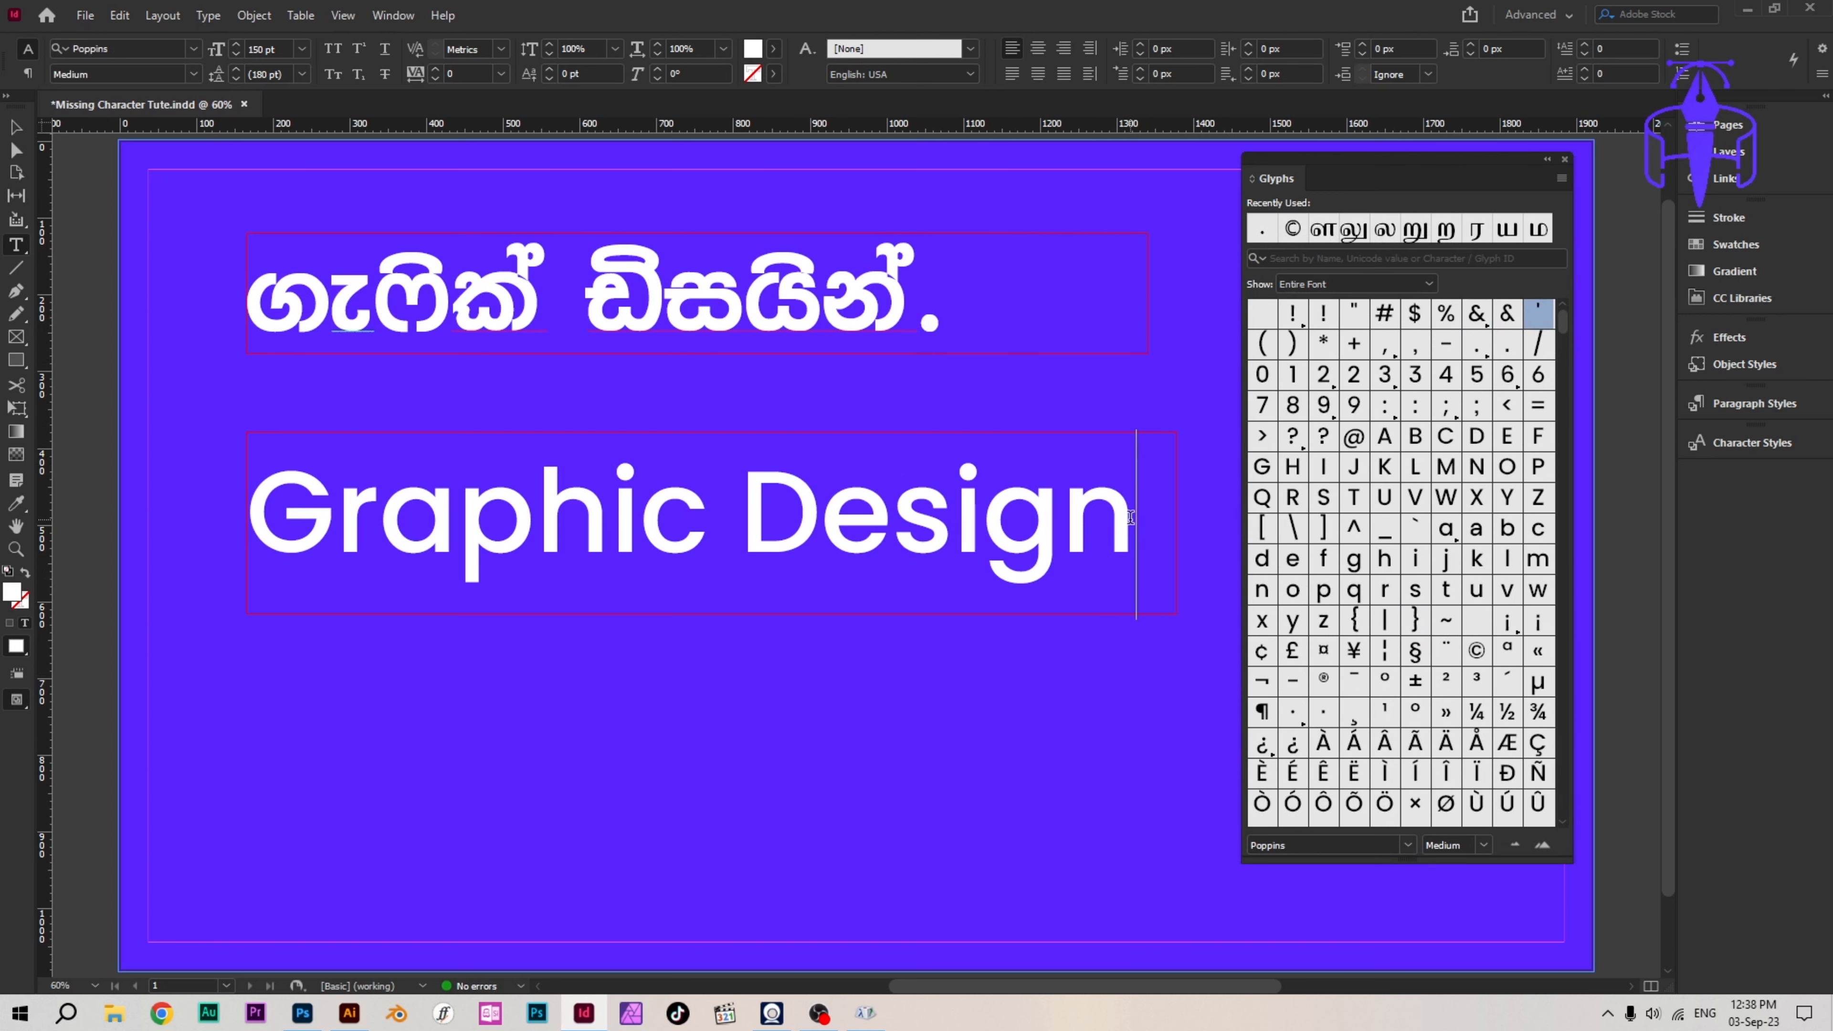
{"action": "double_click", "coordinate": [1505, 349]}
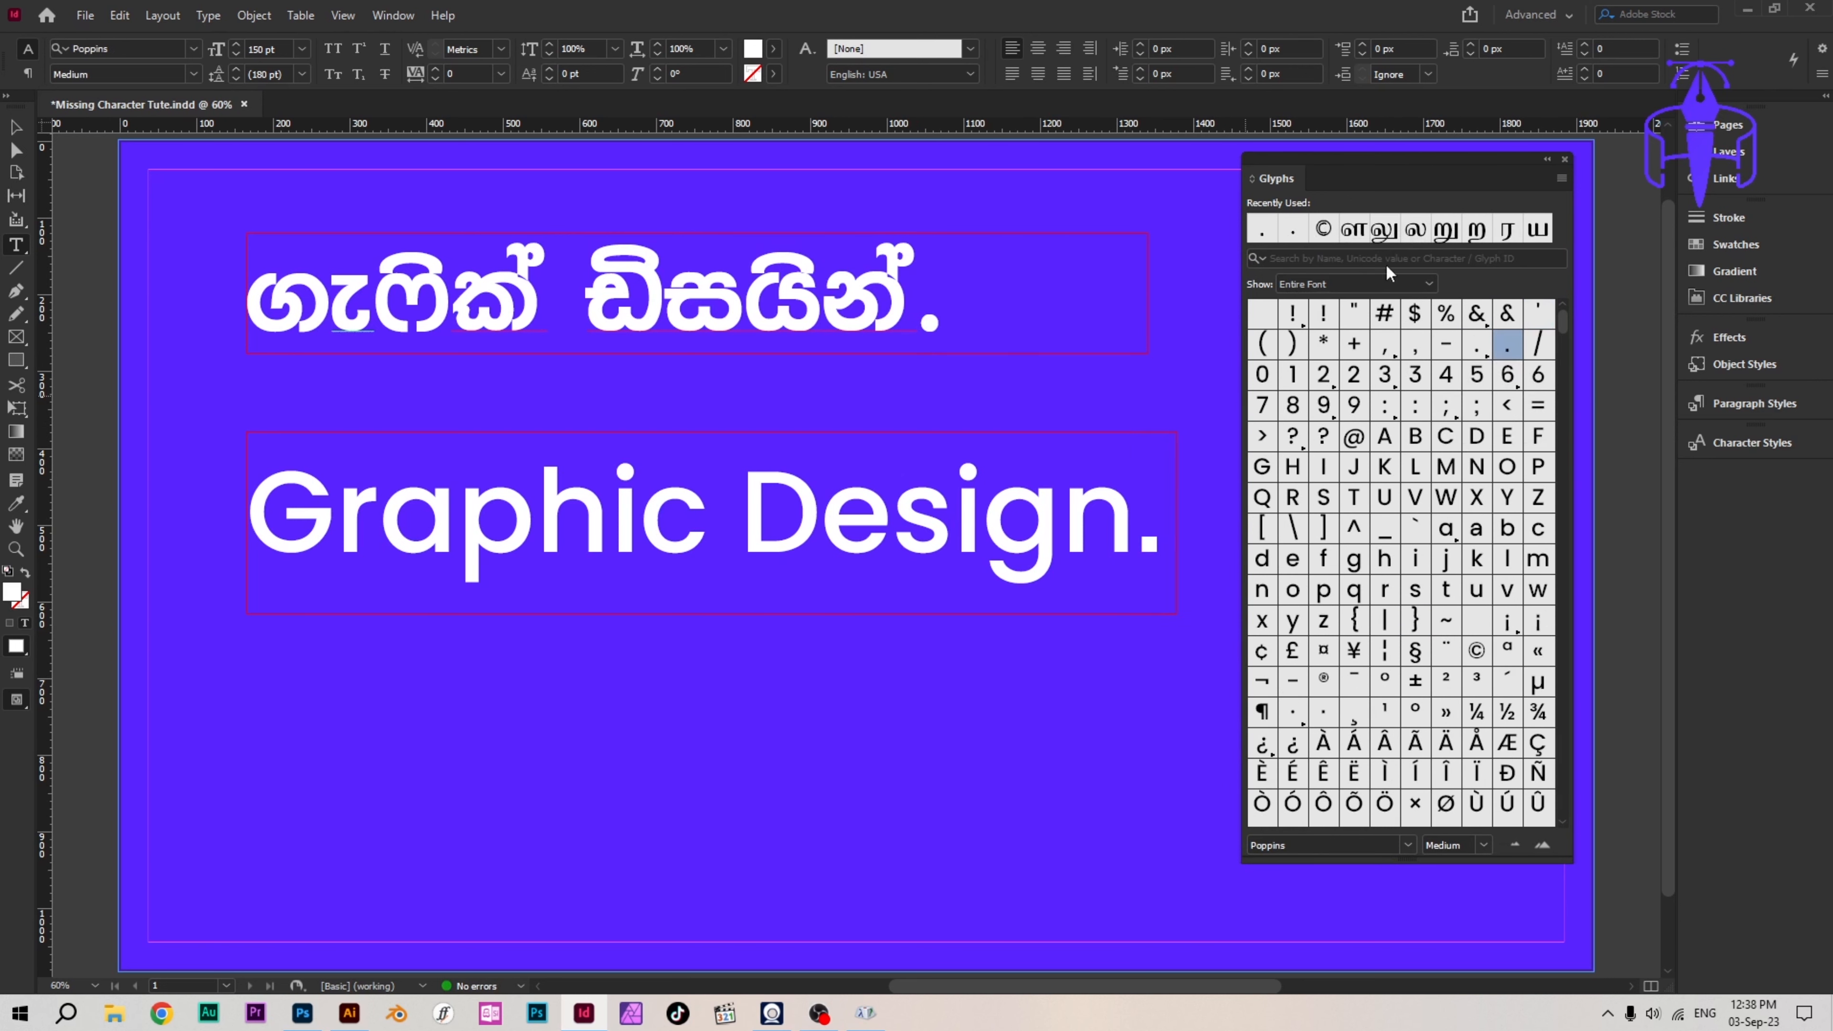
{"action": "left_click", "coordinate": [1565, 156]}
Step: Leave text editing with the Selection tool, deselect everything and save the document
{"action": "left_click", "coordinate": [16, 128]}
{"action": "left_click", "coordinate": [110, 244]}
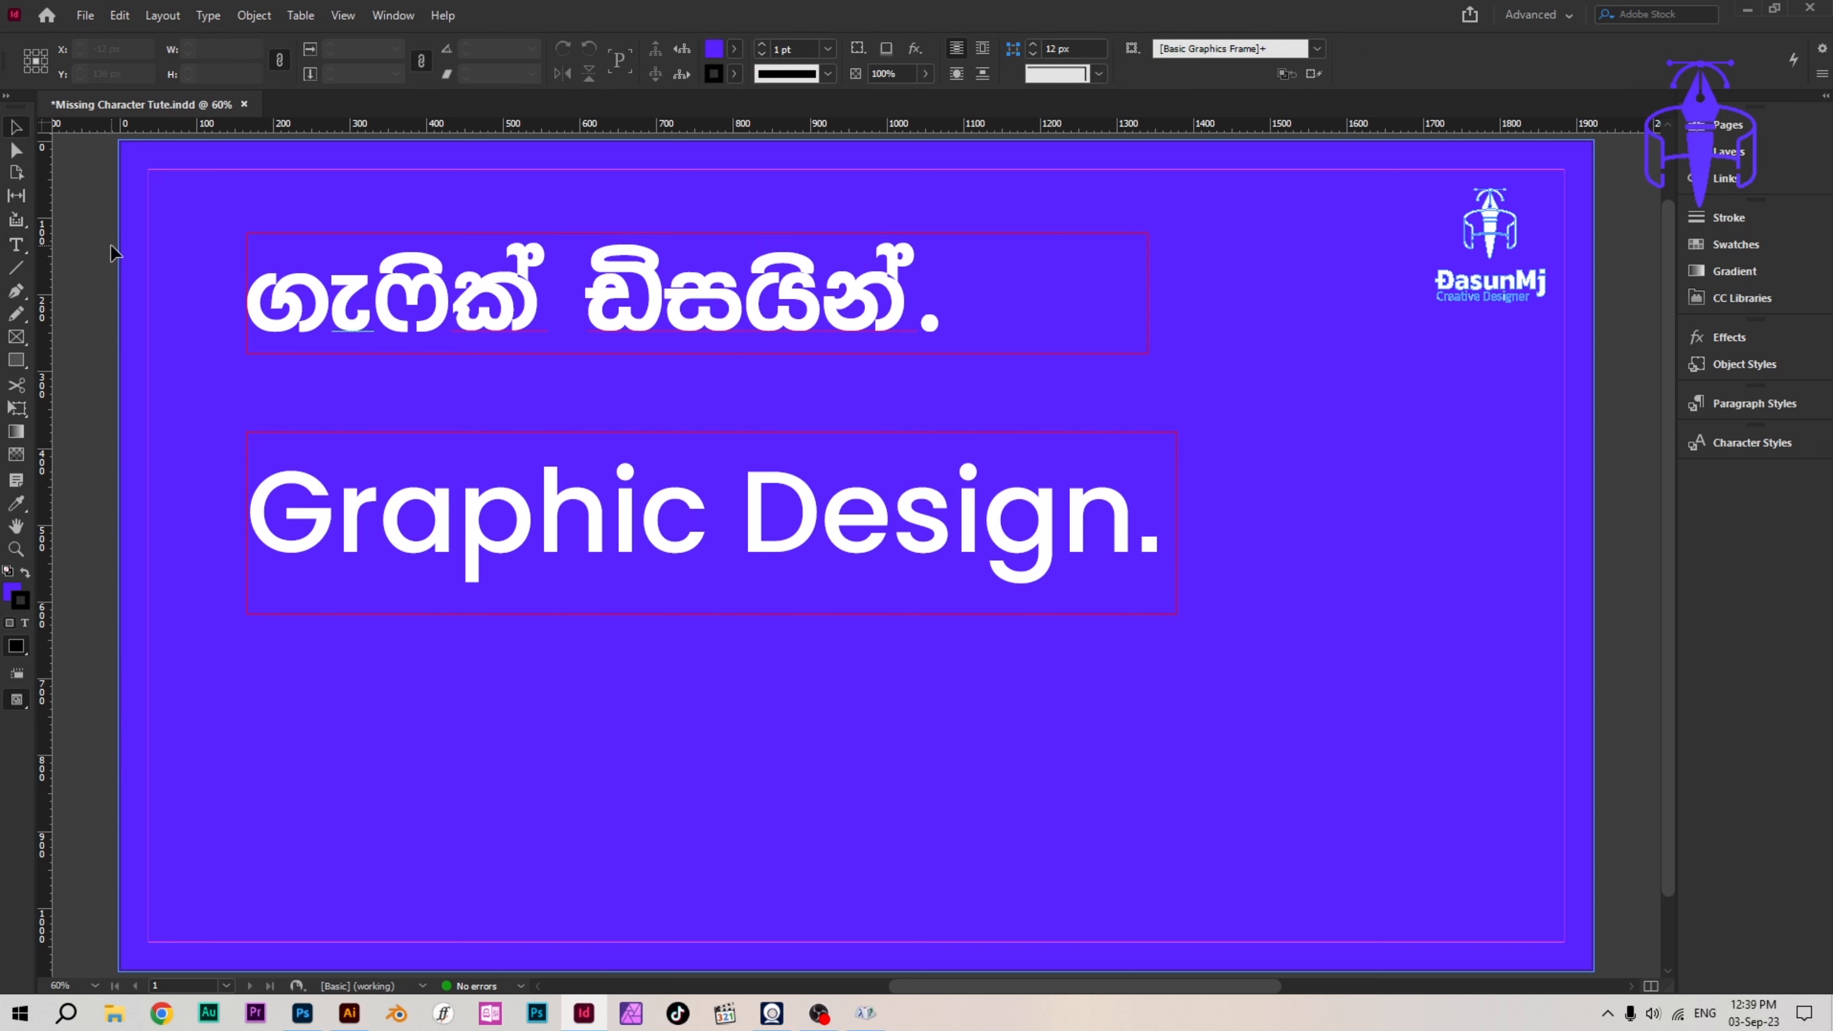
{"action": "key", "text": "ctrl+s"}
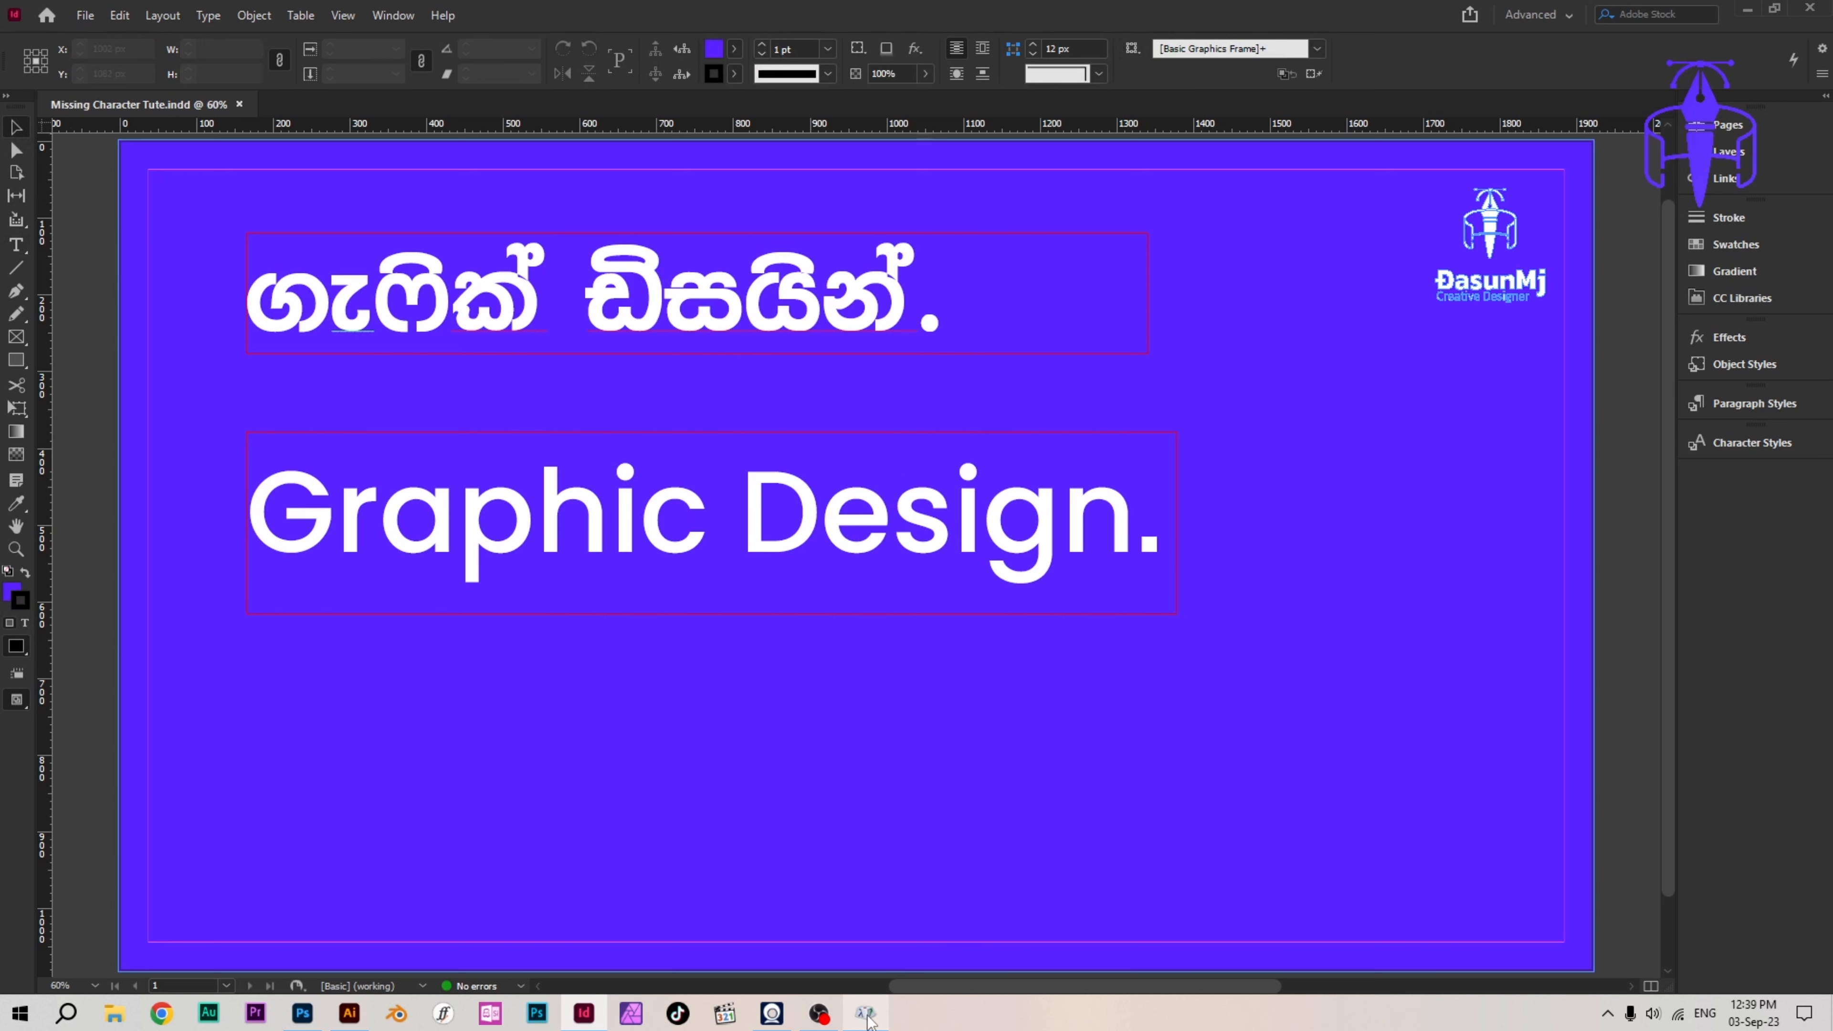
Step: Examine several Poppins Medium characters in Character Map to see which ones list an Alt keystroke code
{"action": "mouse_move", "coordinate": [868, 1020]}
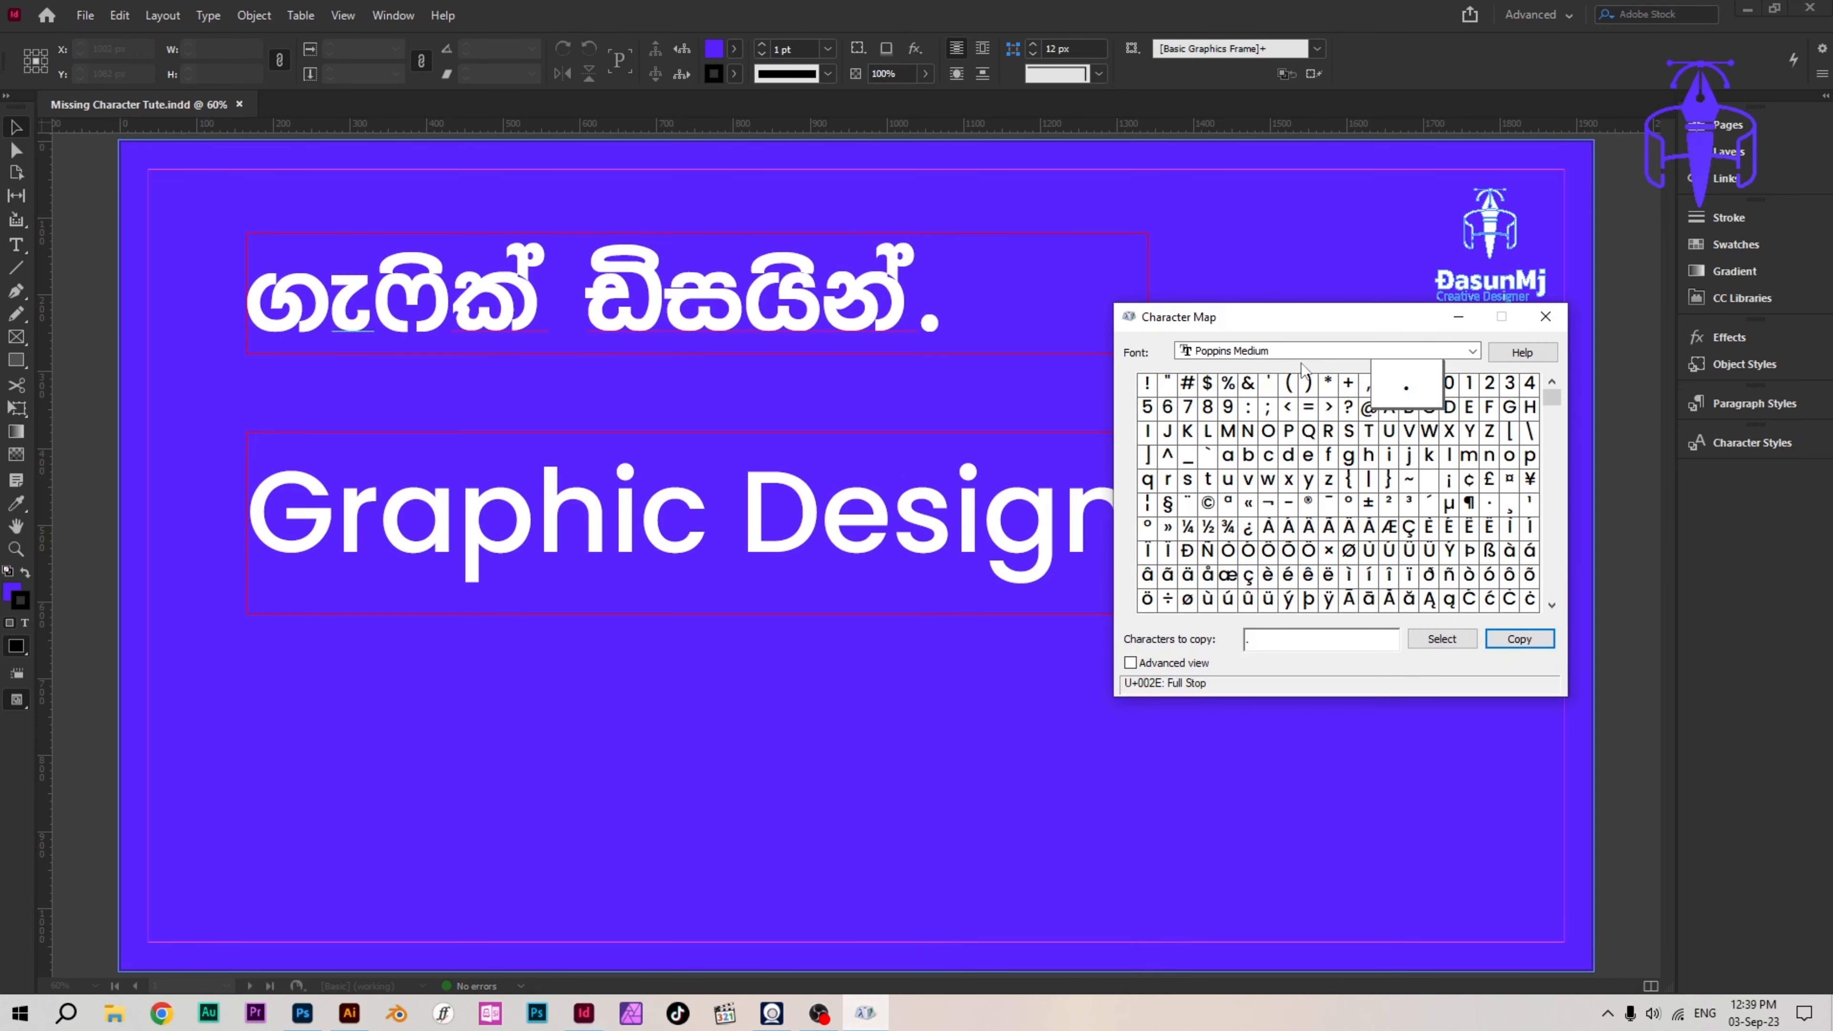
{"action": "left_click_drag", "start_coordinate": [1317, 322], "coordinate": [910, 401]}
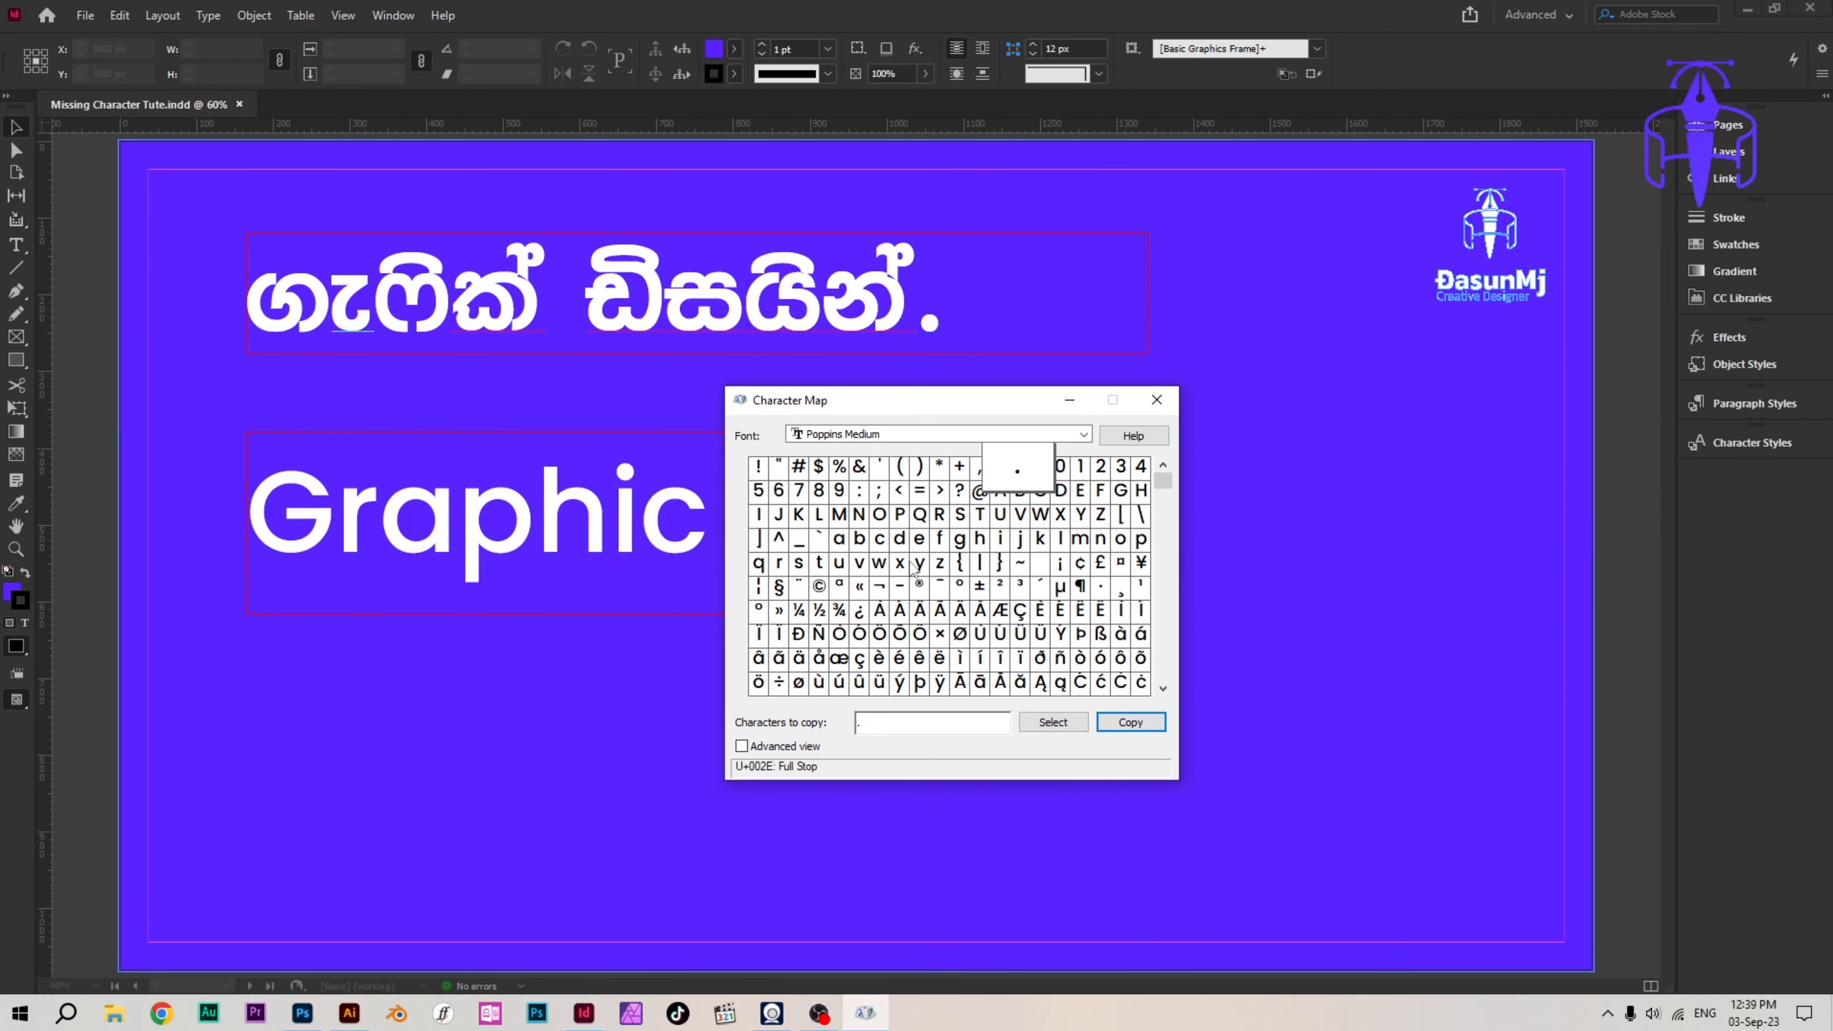
{"action": "left_click_drag", "start_coordinate": [902, 567], "coordinate": [899, 514]}
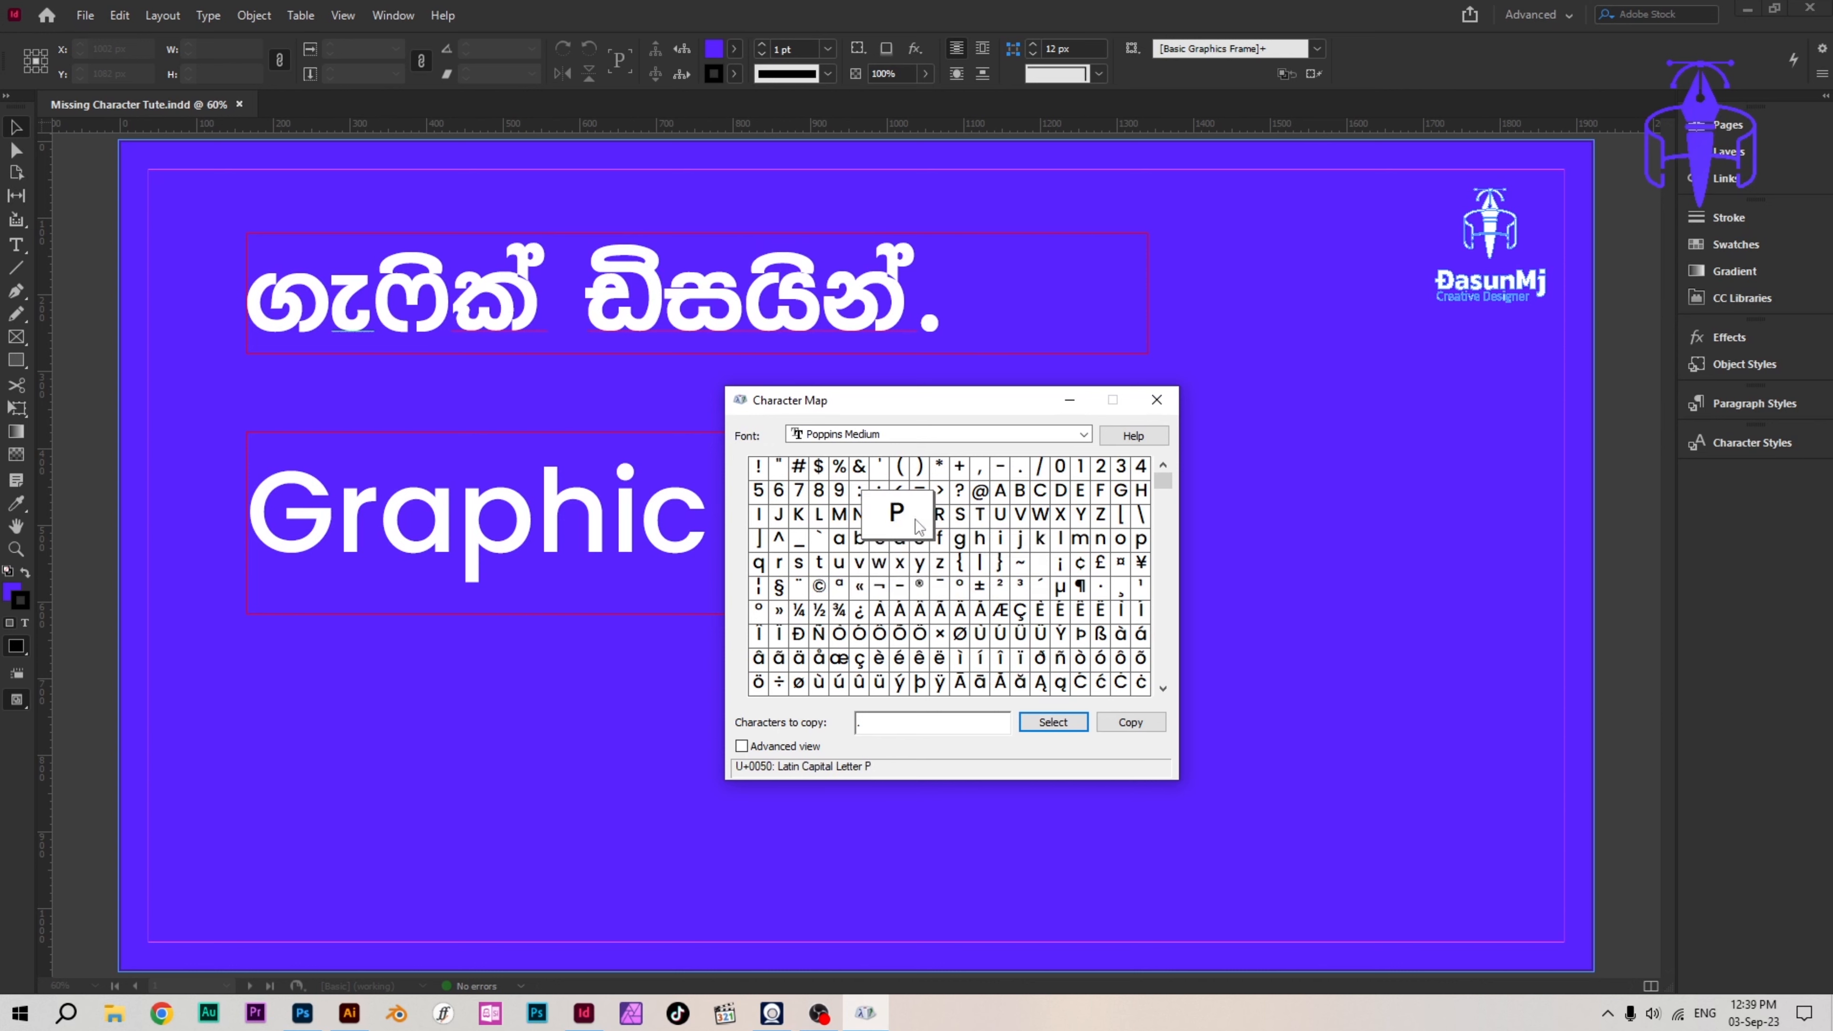
{"action": "left_click", "coordinate": [982, 493]}
{"action": "left_click", "coordinate": [1055, 493]}
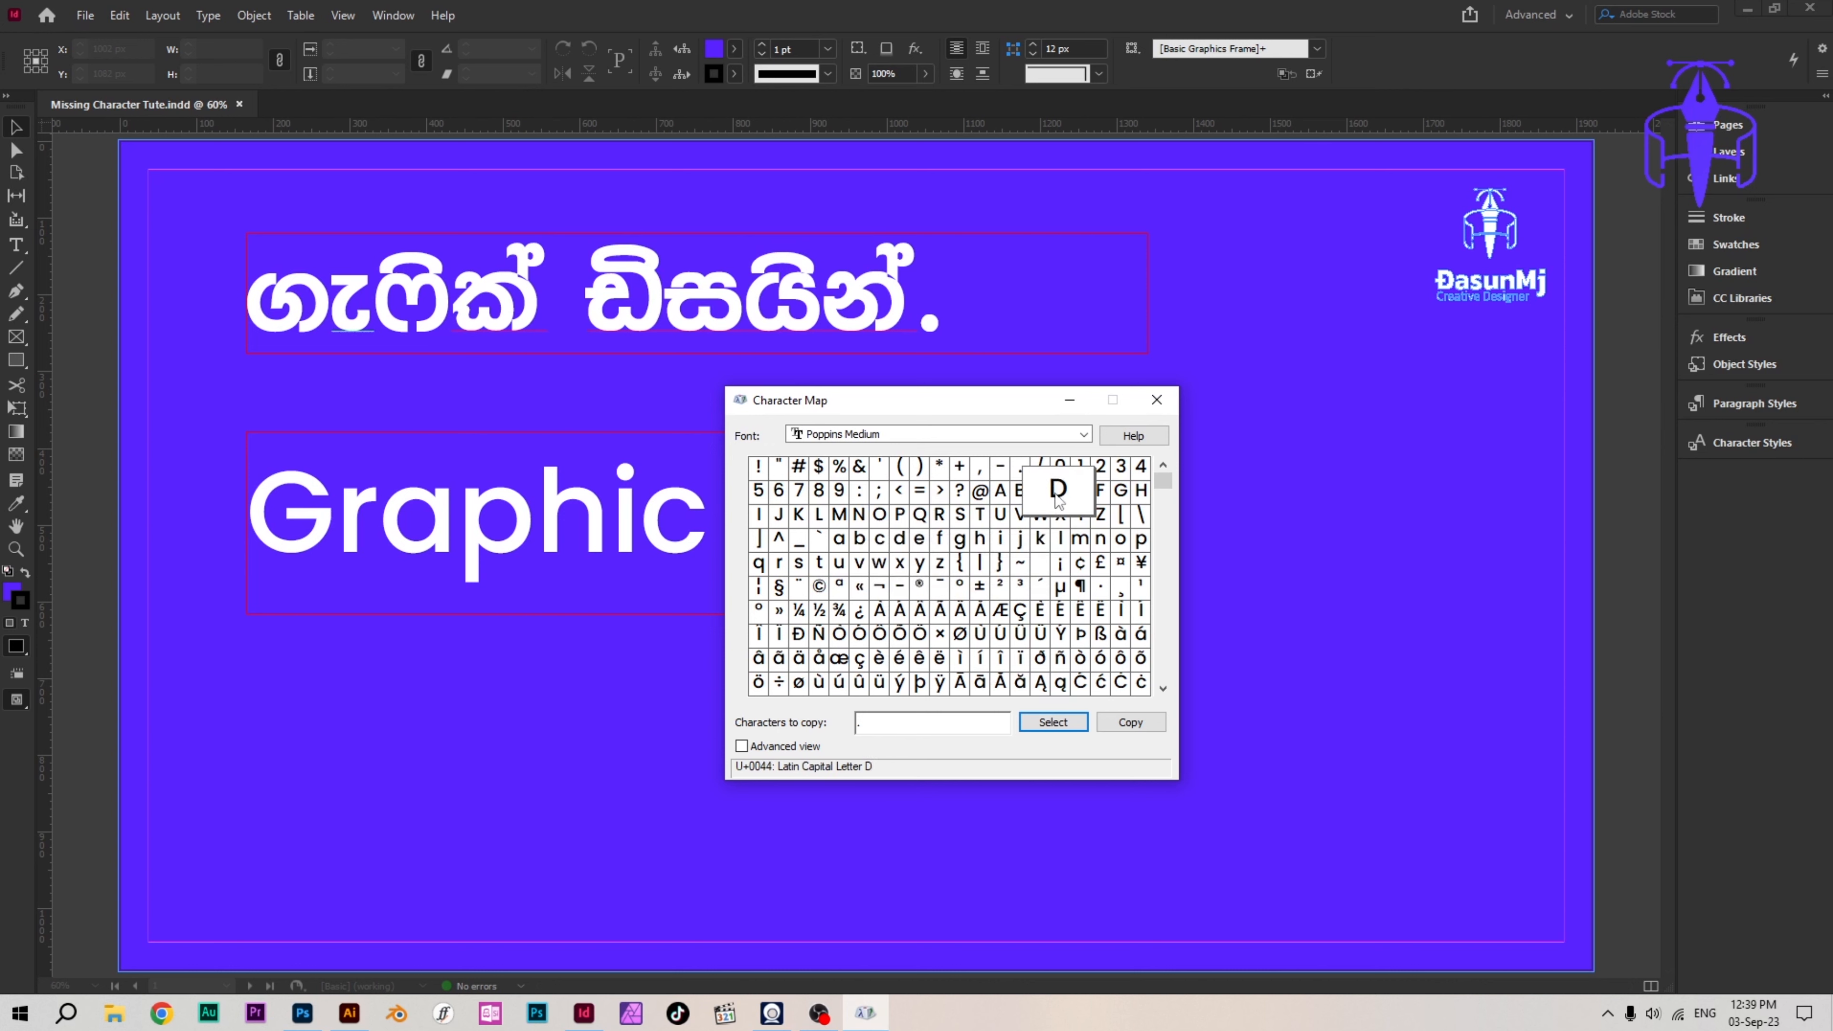
{"action": "left_click", "coordinate": [988, 501]}
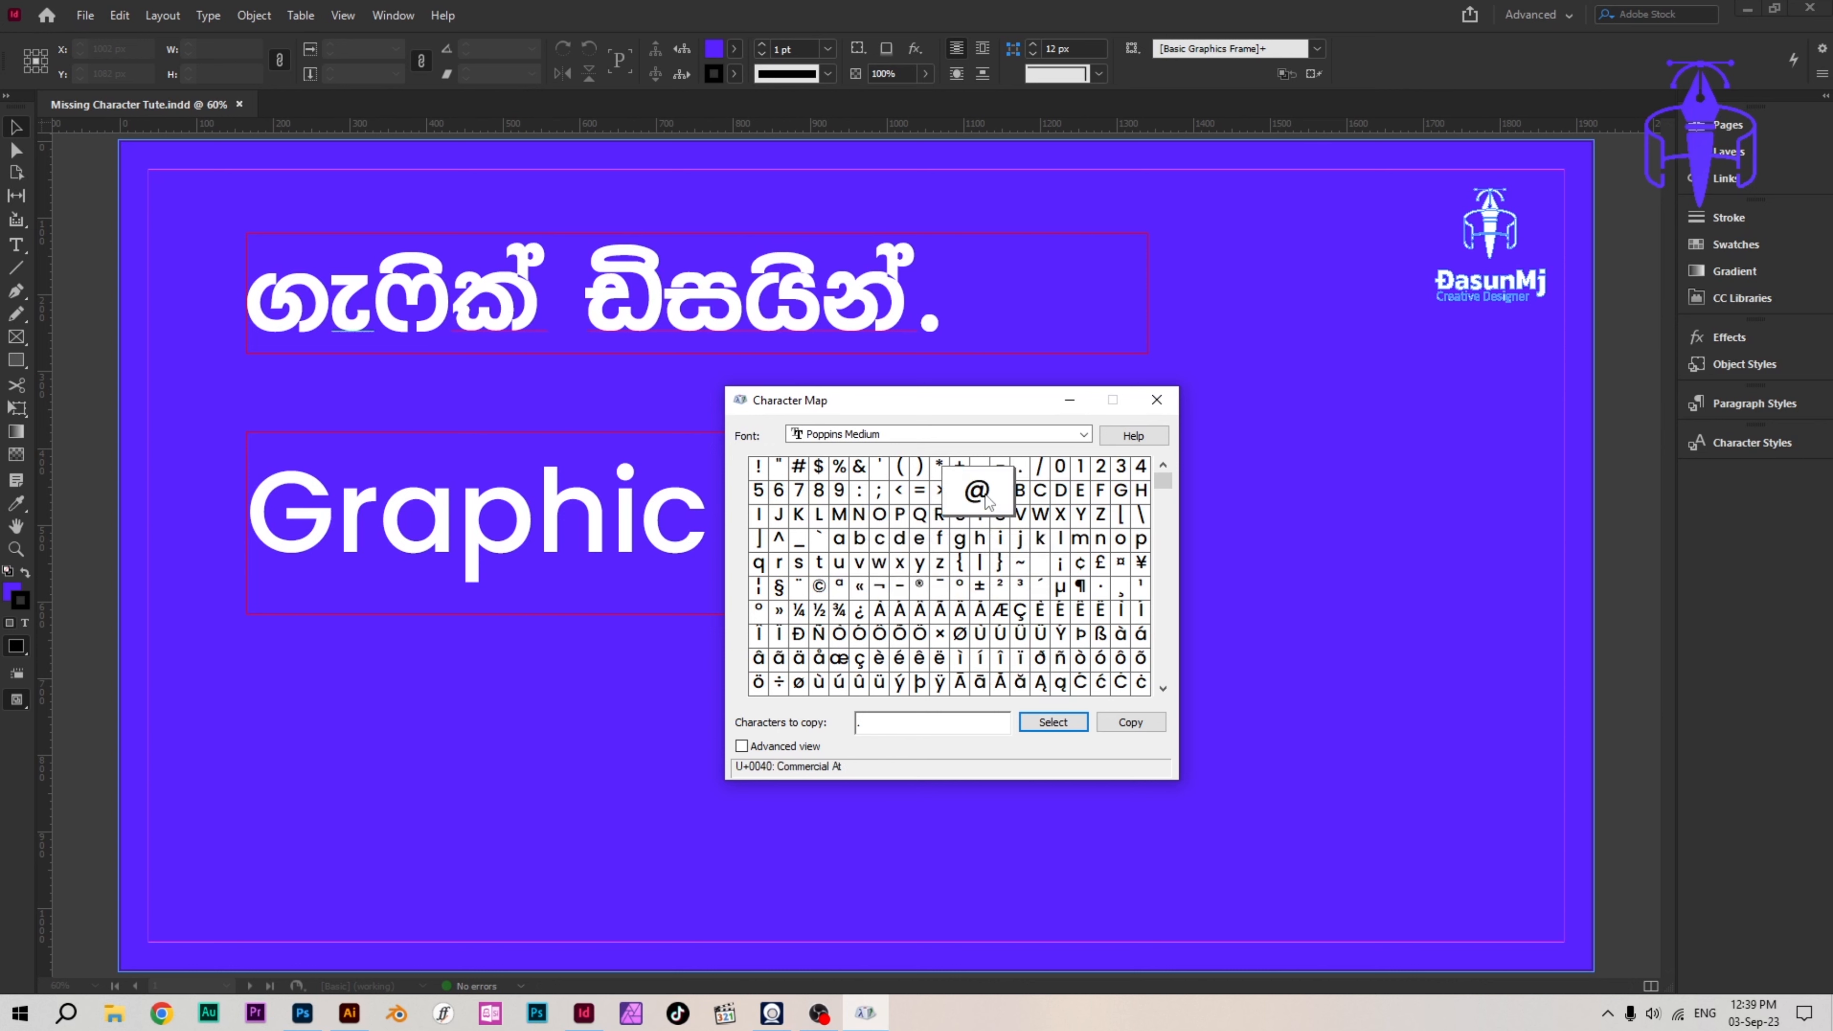
{"action": "left_click", "coordinate": [1059, 559]}
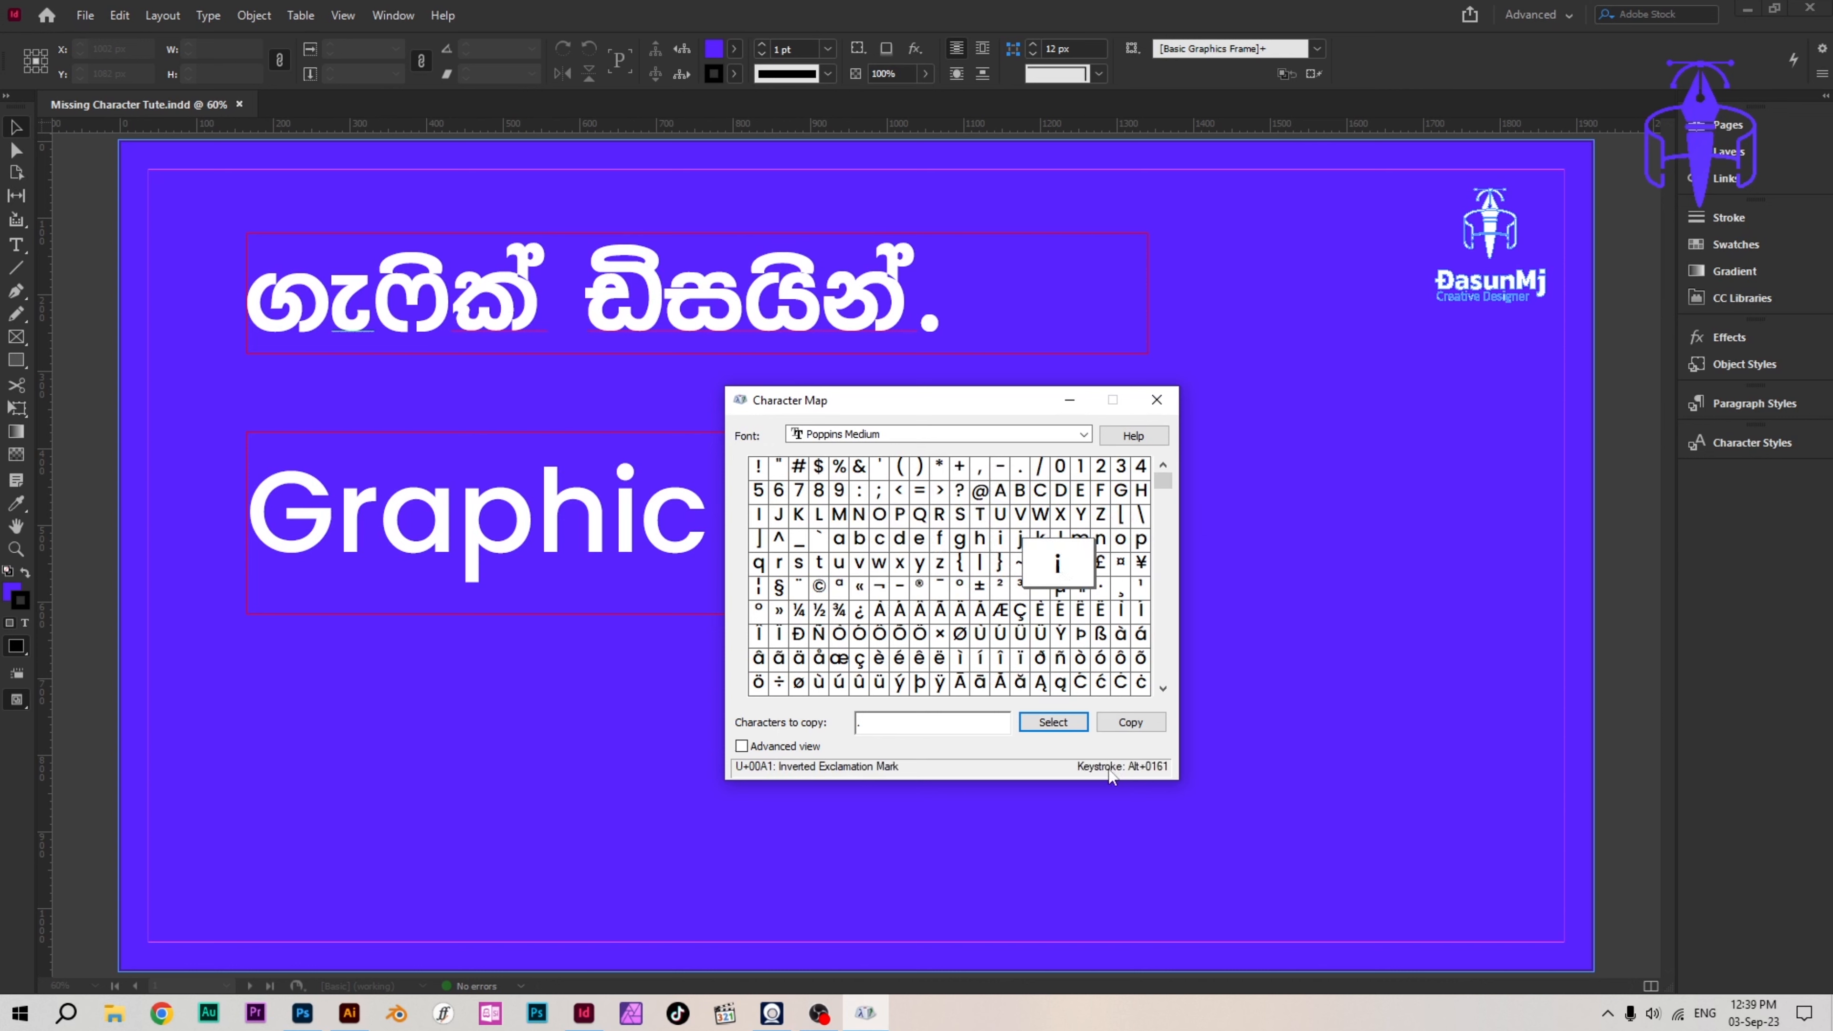
{"action": "left_click", "coordinate": [818, 586]}
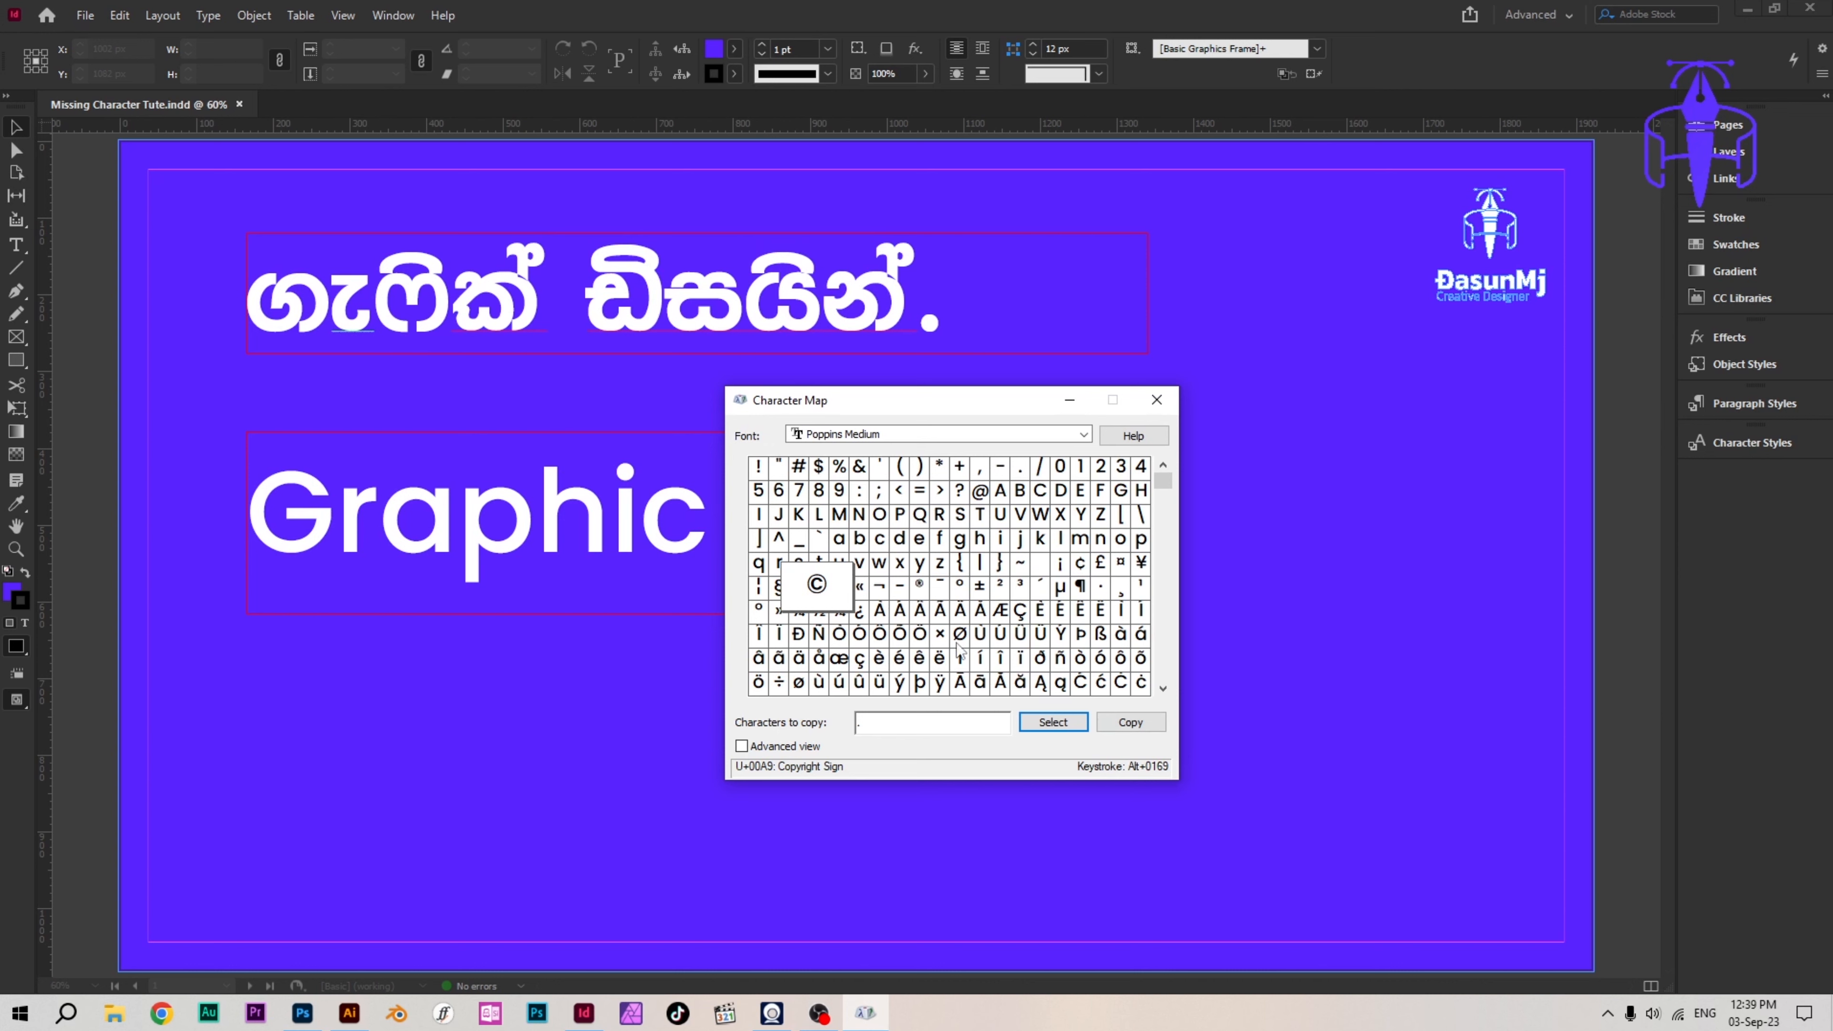
{"action": "left_click", "coordinate": [919, 634]}
{"action": "left_click_drag", "start_coordinate": [920, 632], "coordinate": [915, 612]}
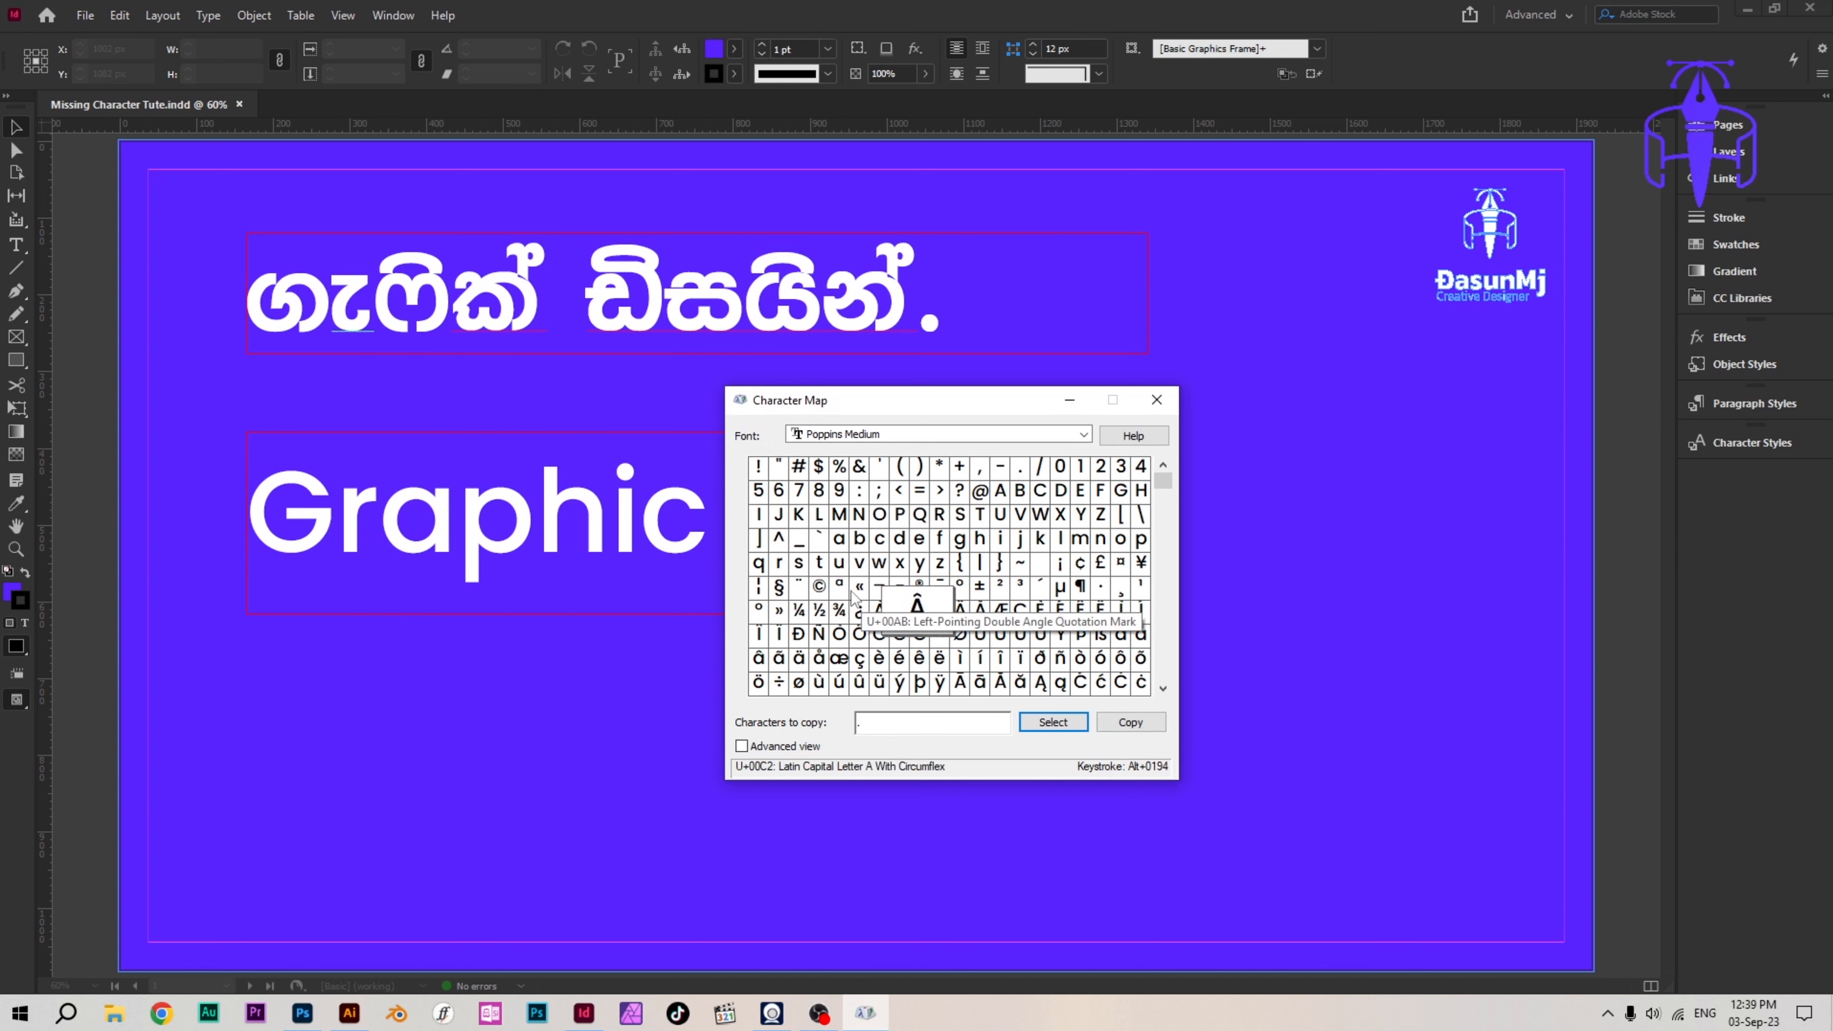
Step: Look up the copyright sign's Alt code in Character Map and use it to insert © directly after "Graphic"
{"action": "left_click", "coordinate": [855, 590]}
{"action": "left_click", "coordinate": [820, 589]}
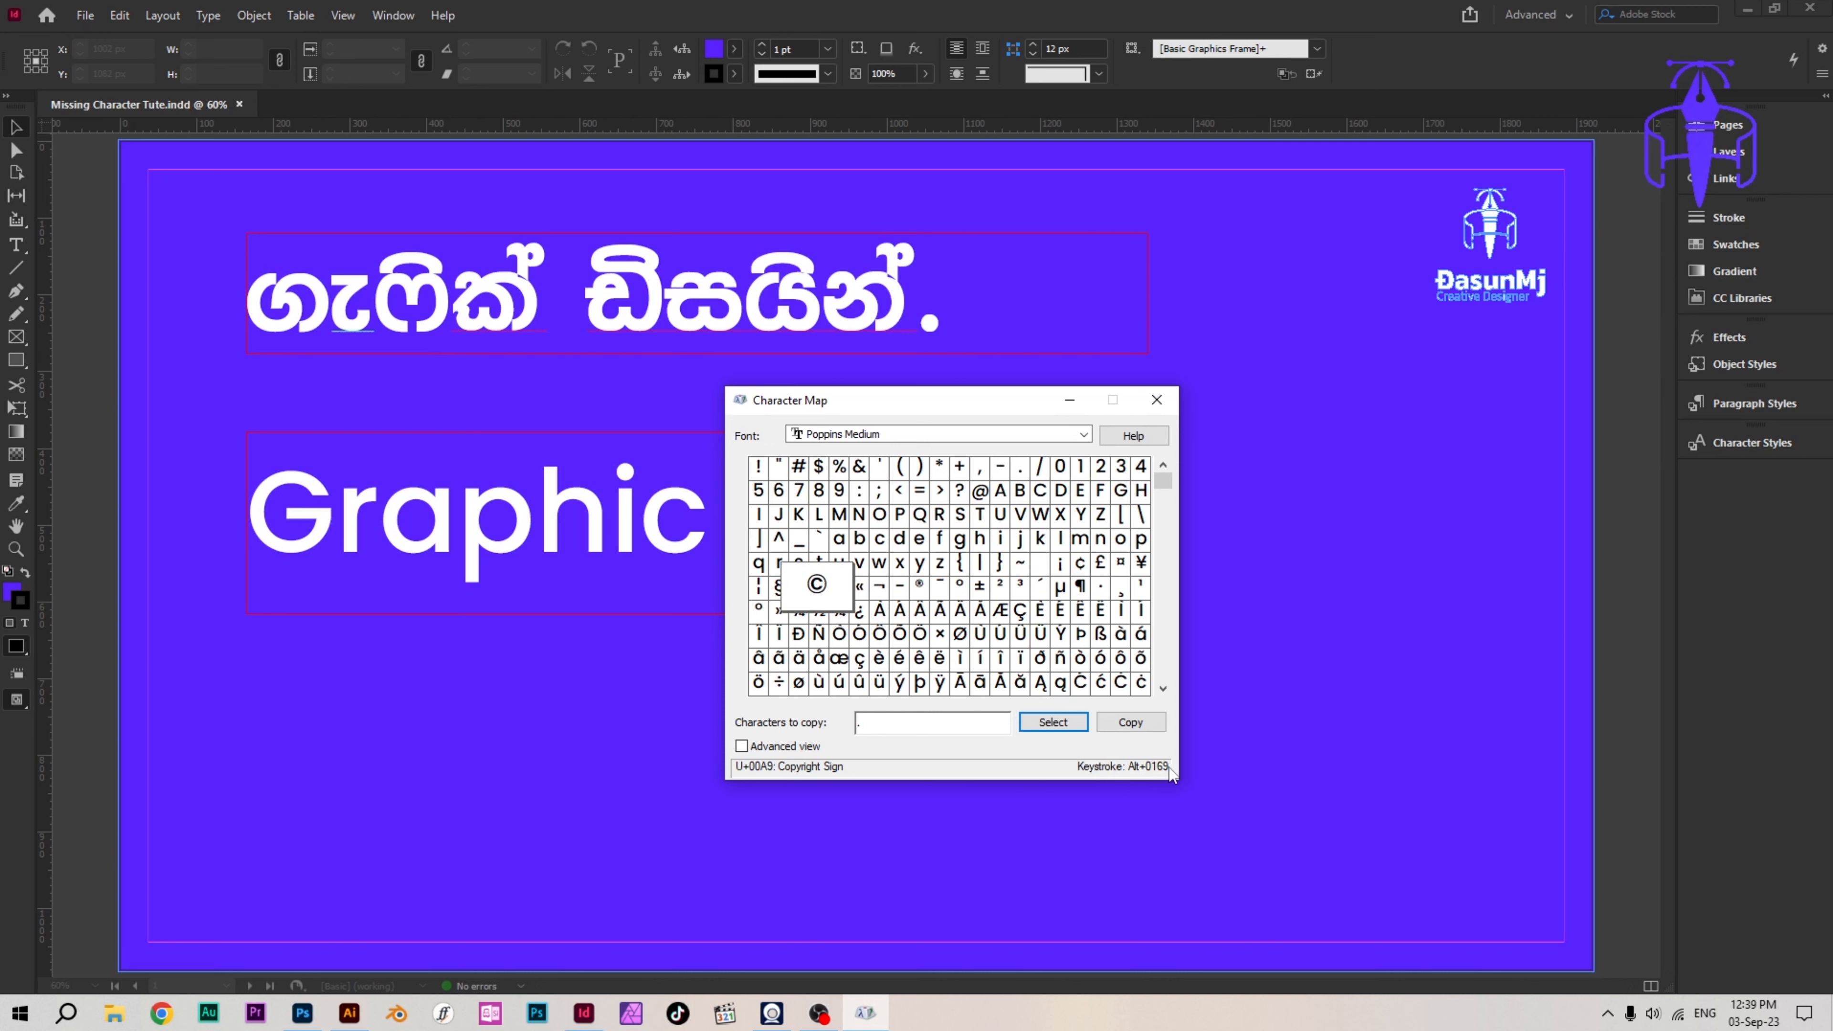
{"action": "double_click", "coordinate": [693, 549]}
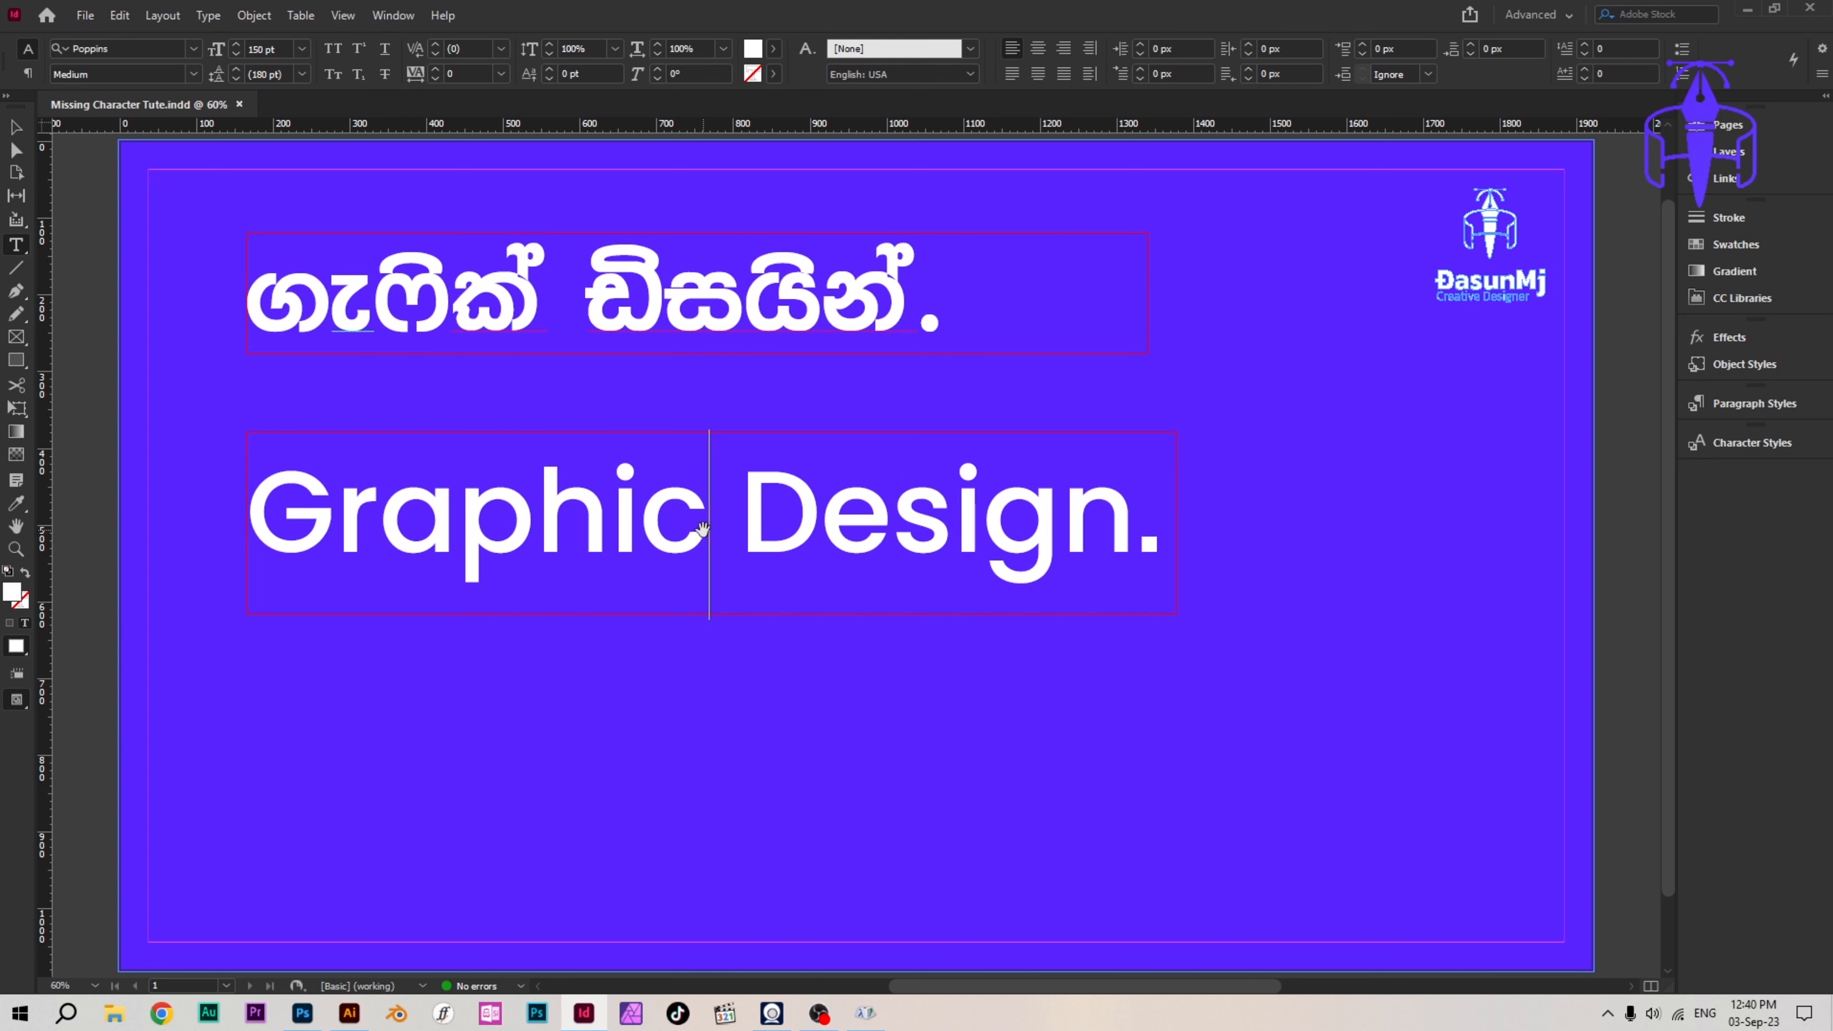
{"action": "type", "text": "©"}
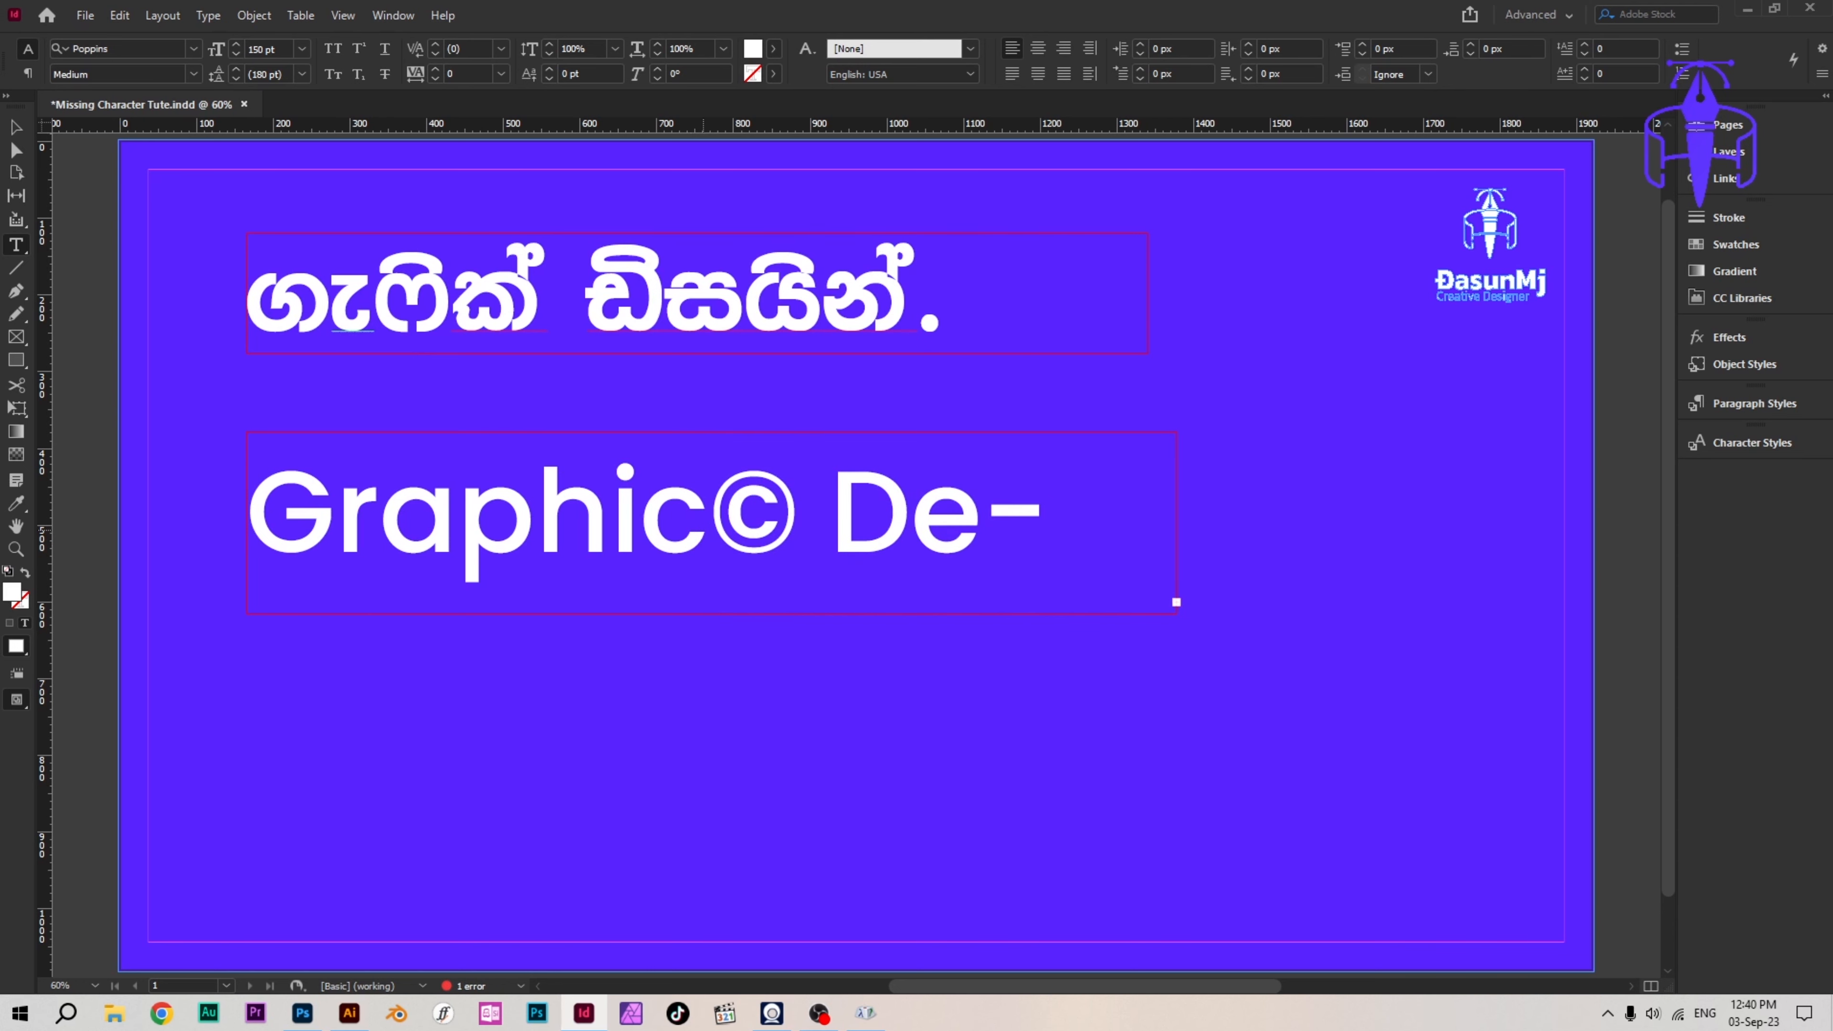
Step: Move Character Map clear of the text and try to insert a second copyright sign directly after the first
{"action": "left_click", "coordinate": [866, 1013]}
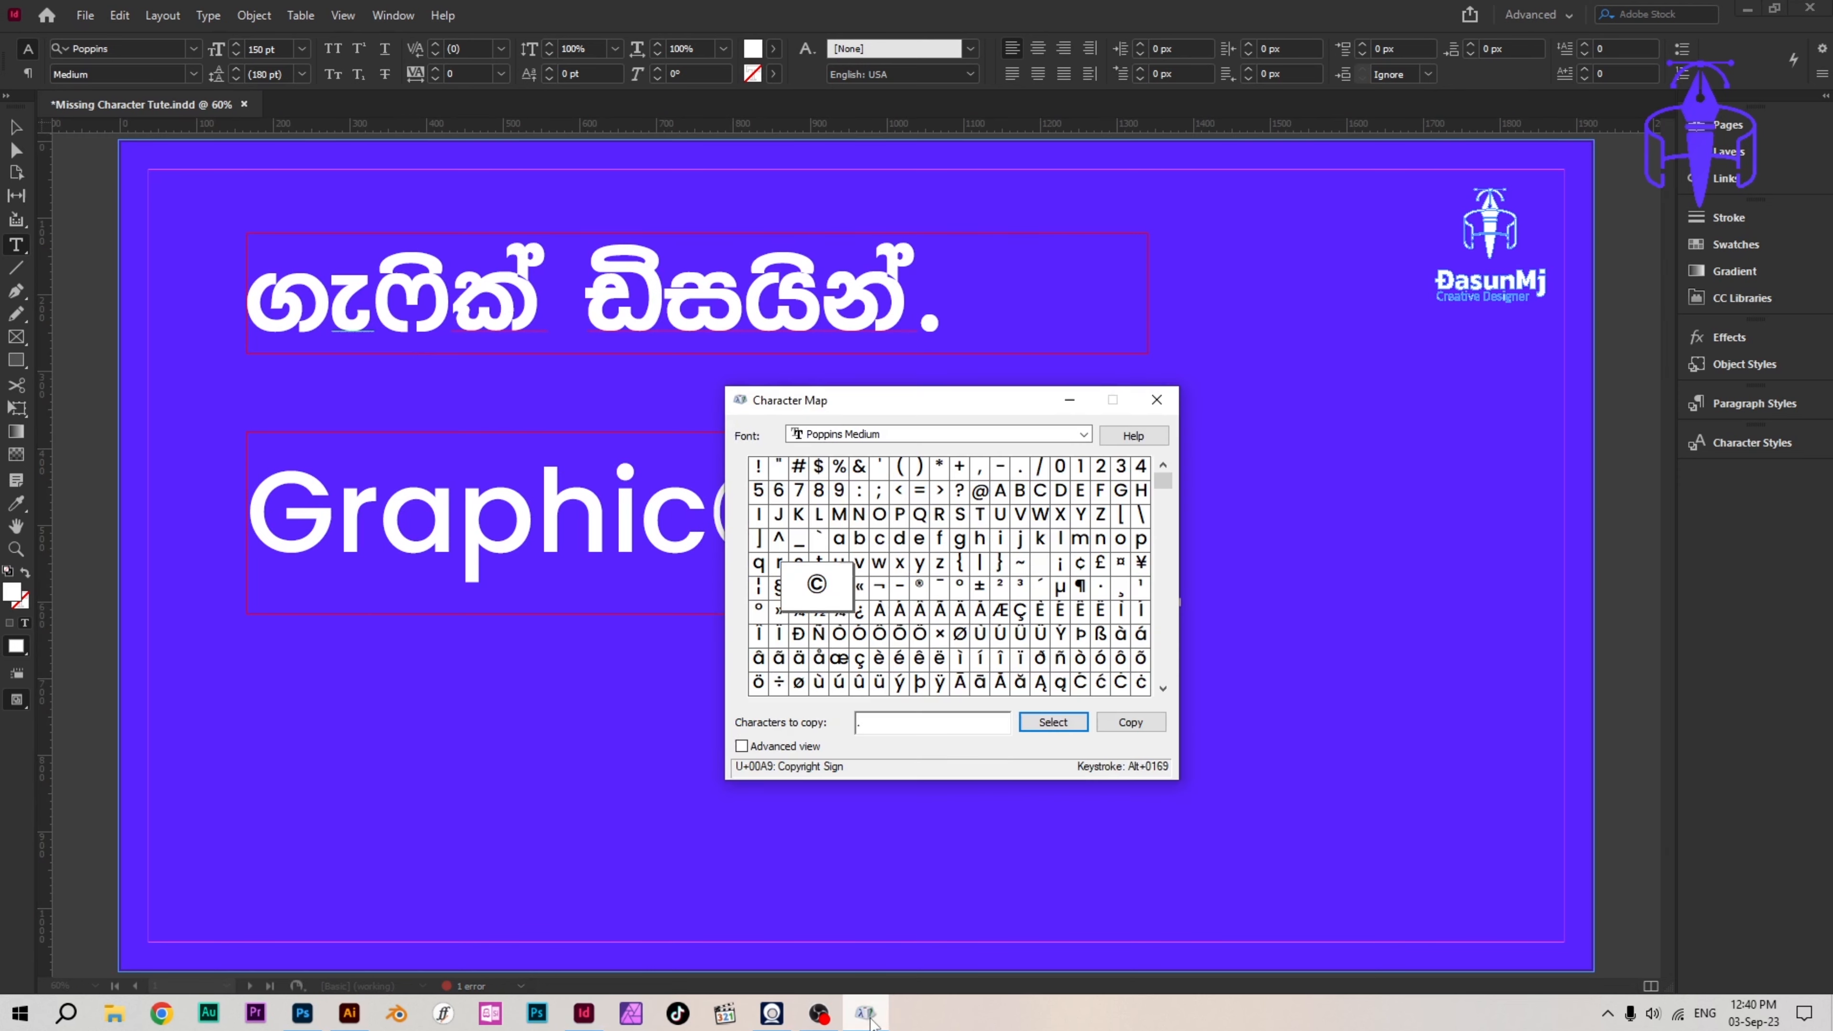
{"action": "left_click_drag", "start_coordinate": [869, 399], "coordinate": [1278, 361]}
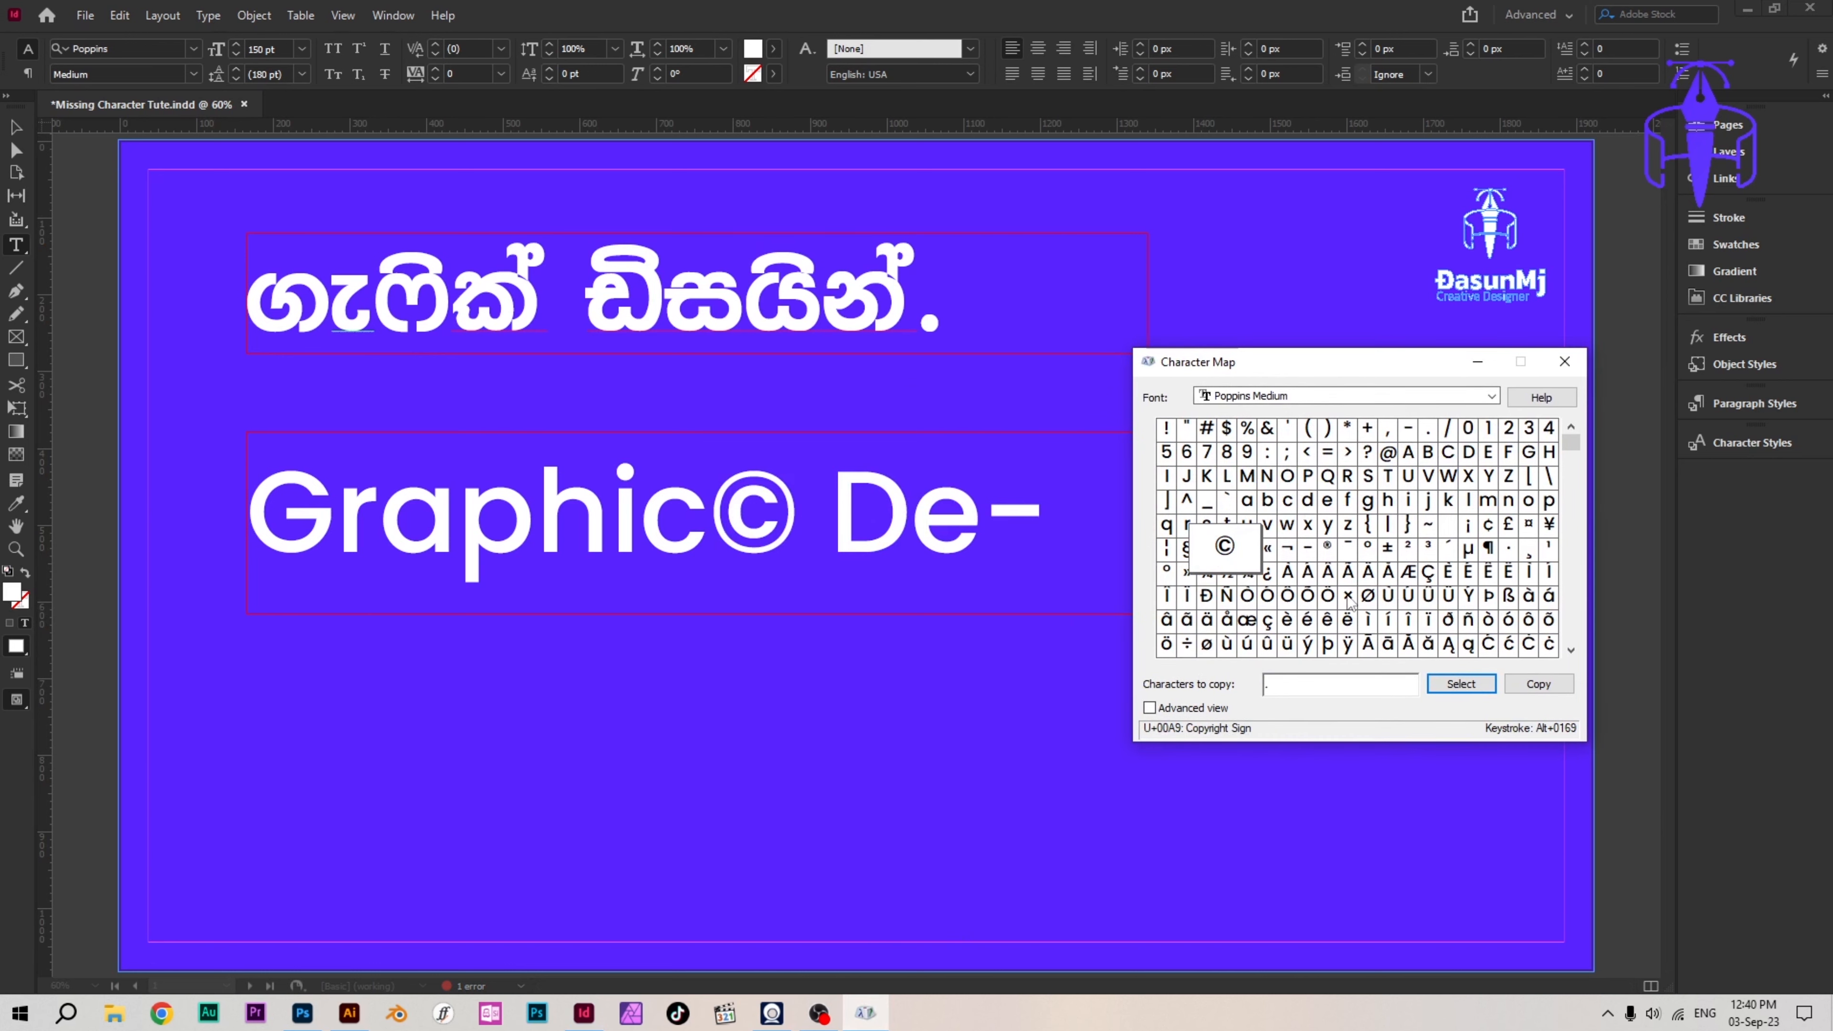
{"action": "left_click_drag", "start_coordinate": [1319, 374], "coordinate": [1251, 450]}
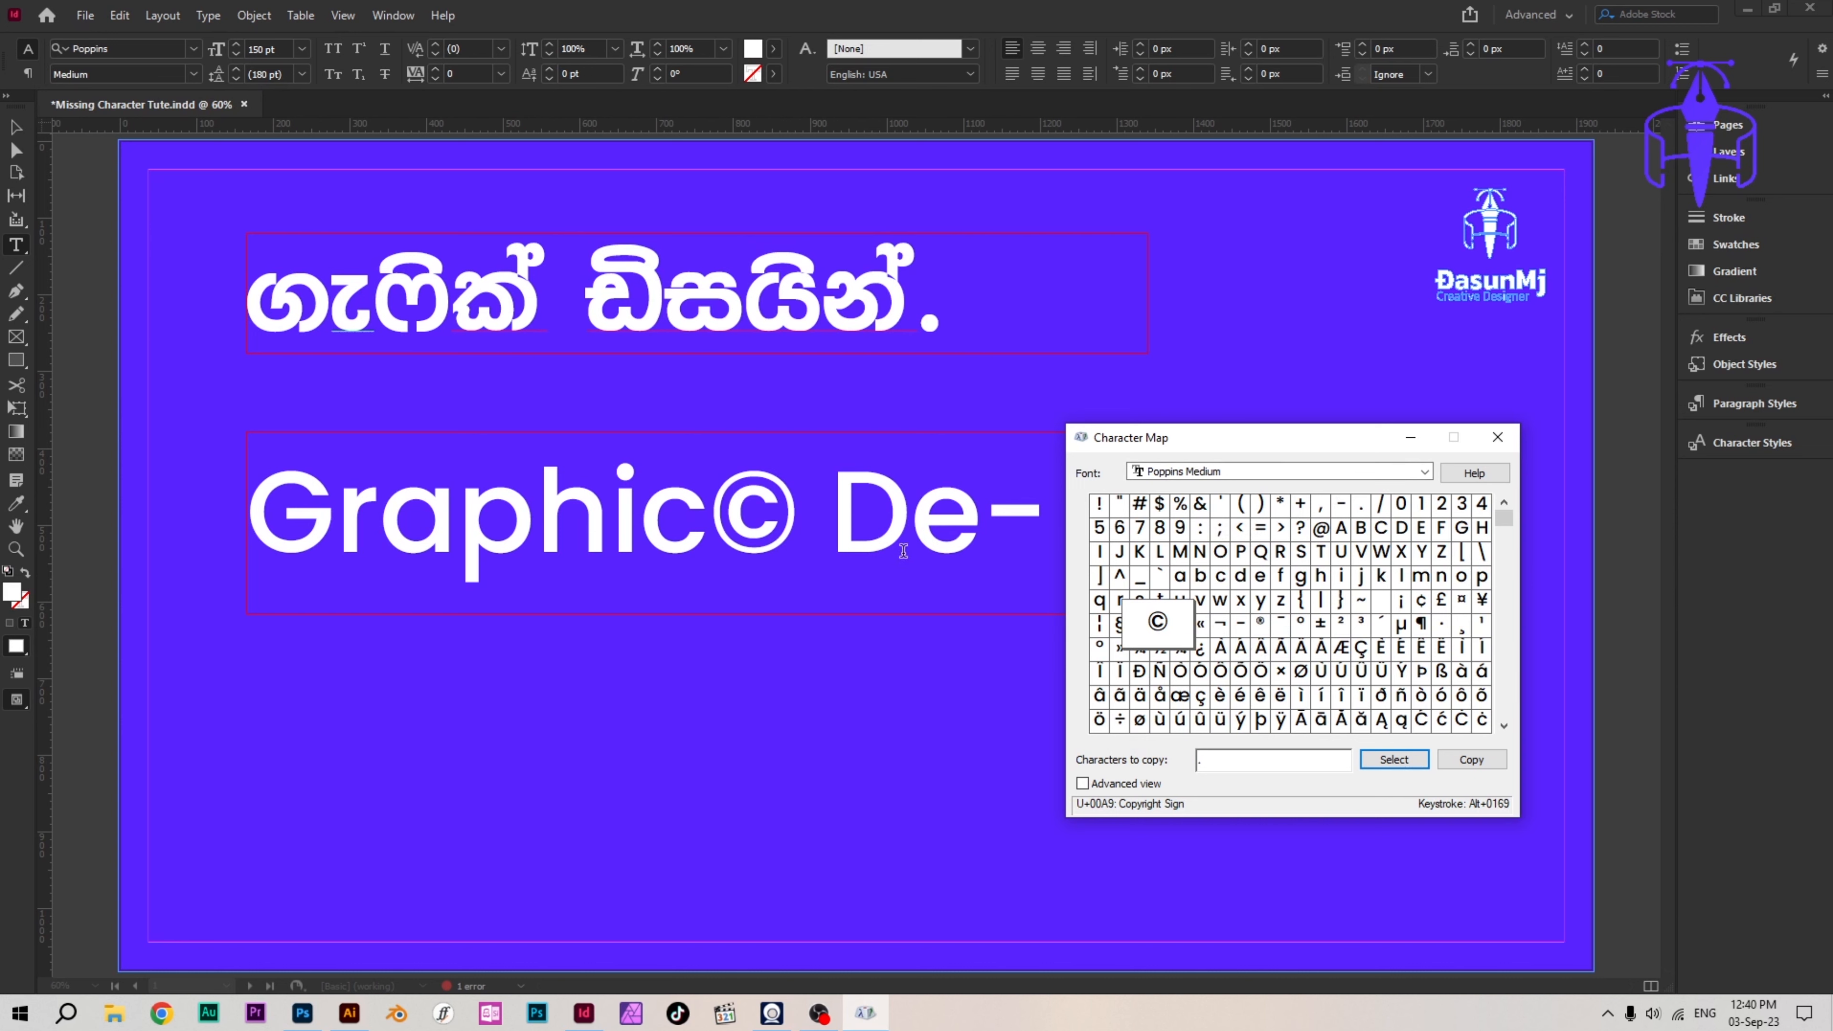
{"action": "left_click", "coordinate": [794, 508]}
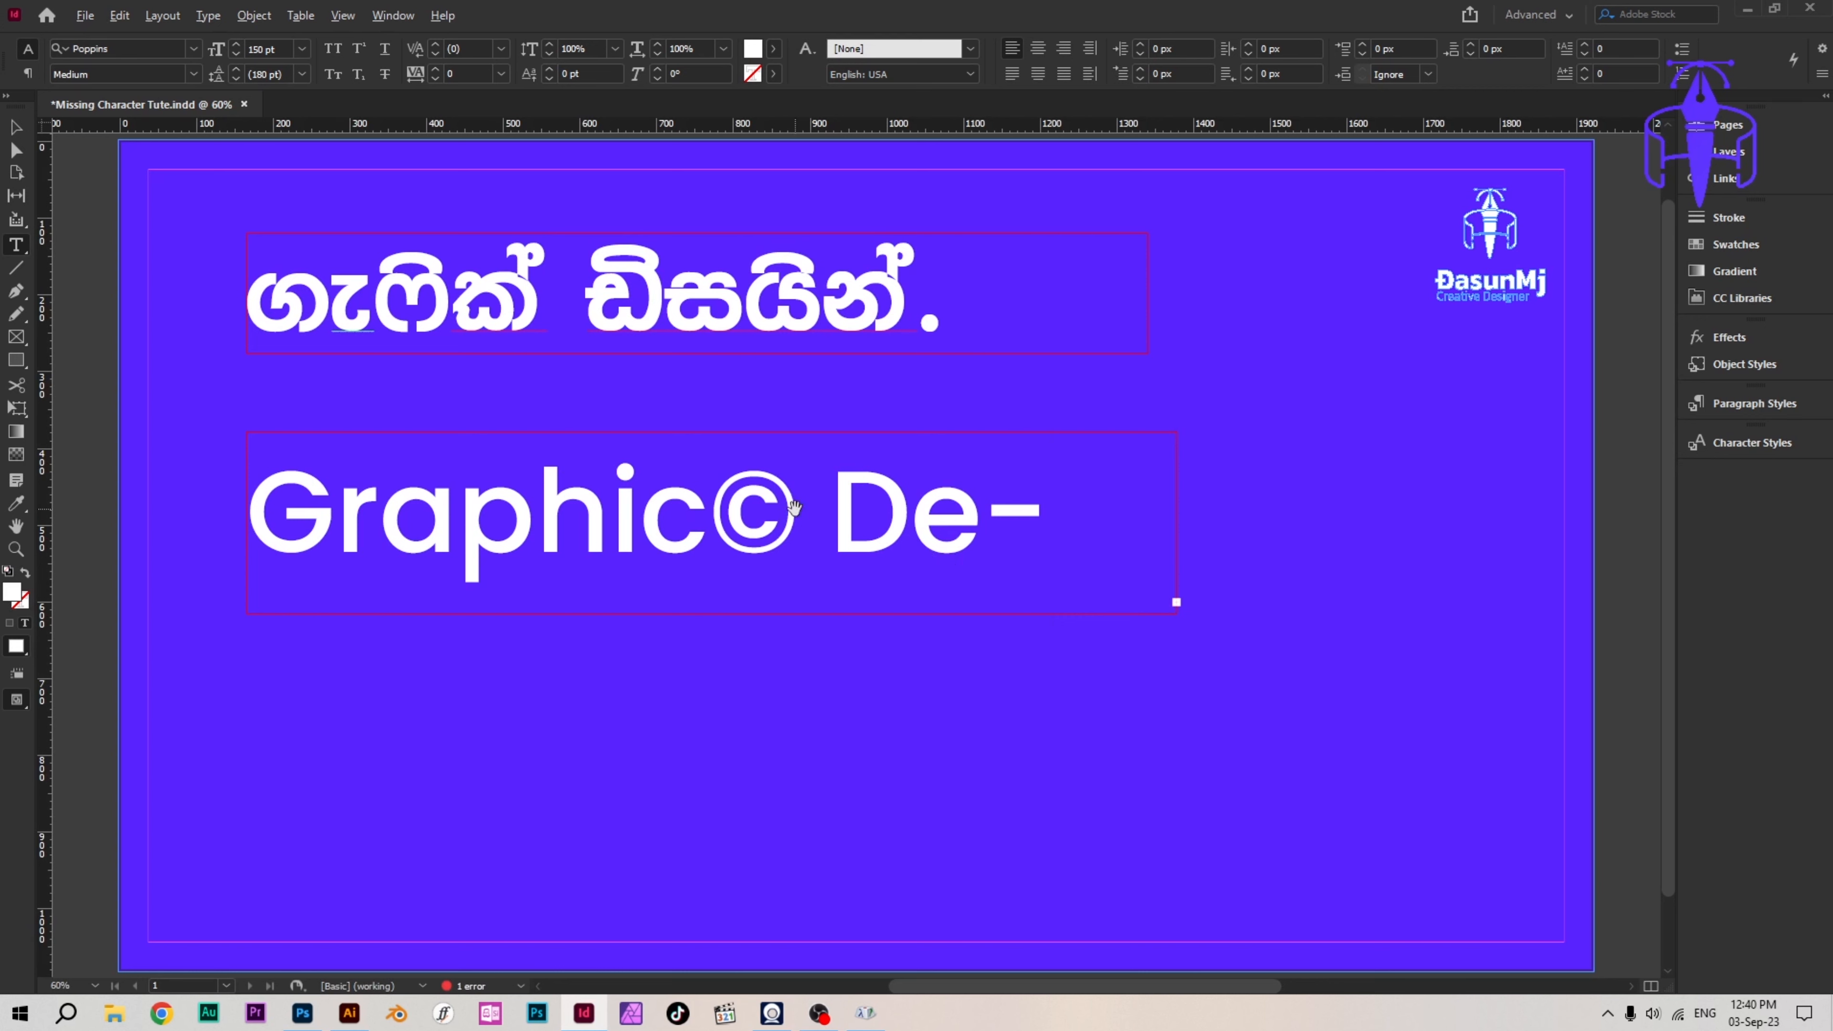
{"action": "type", "text": "Ä"}
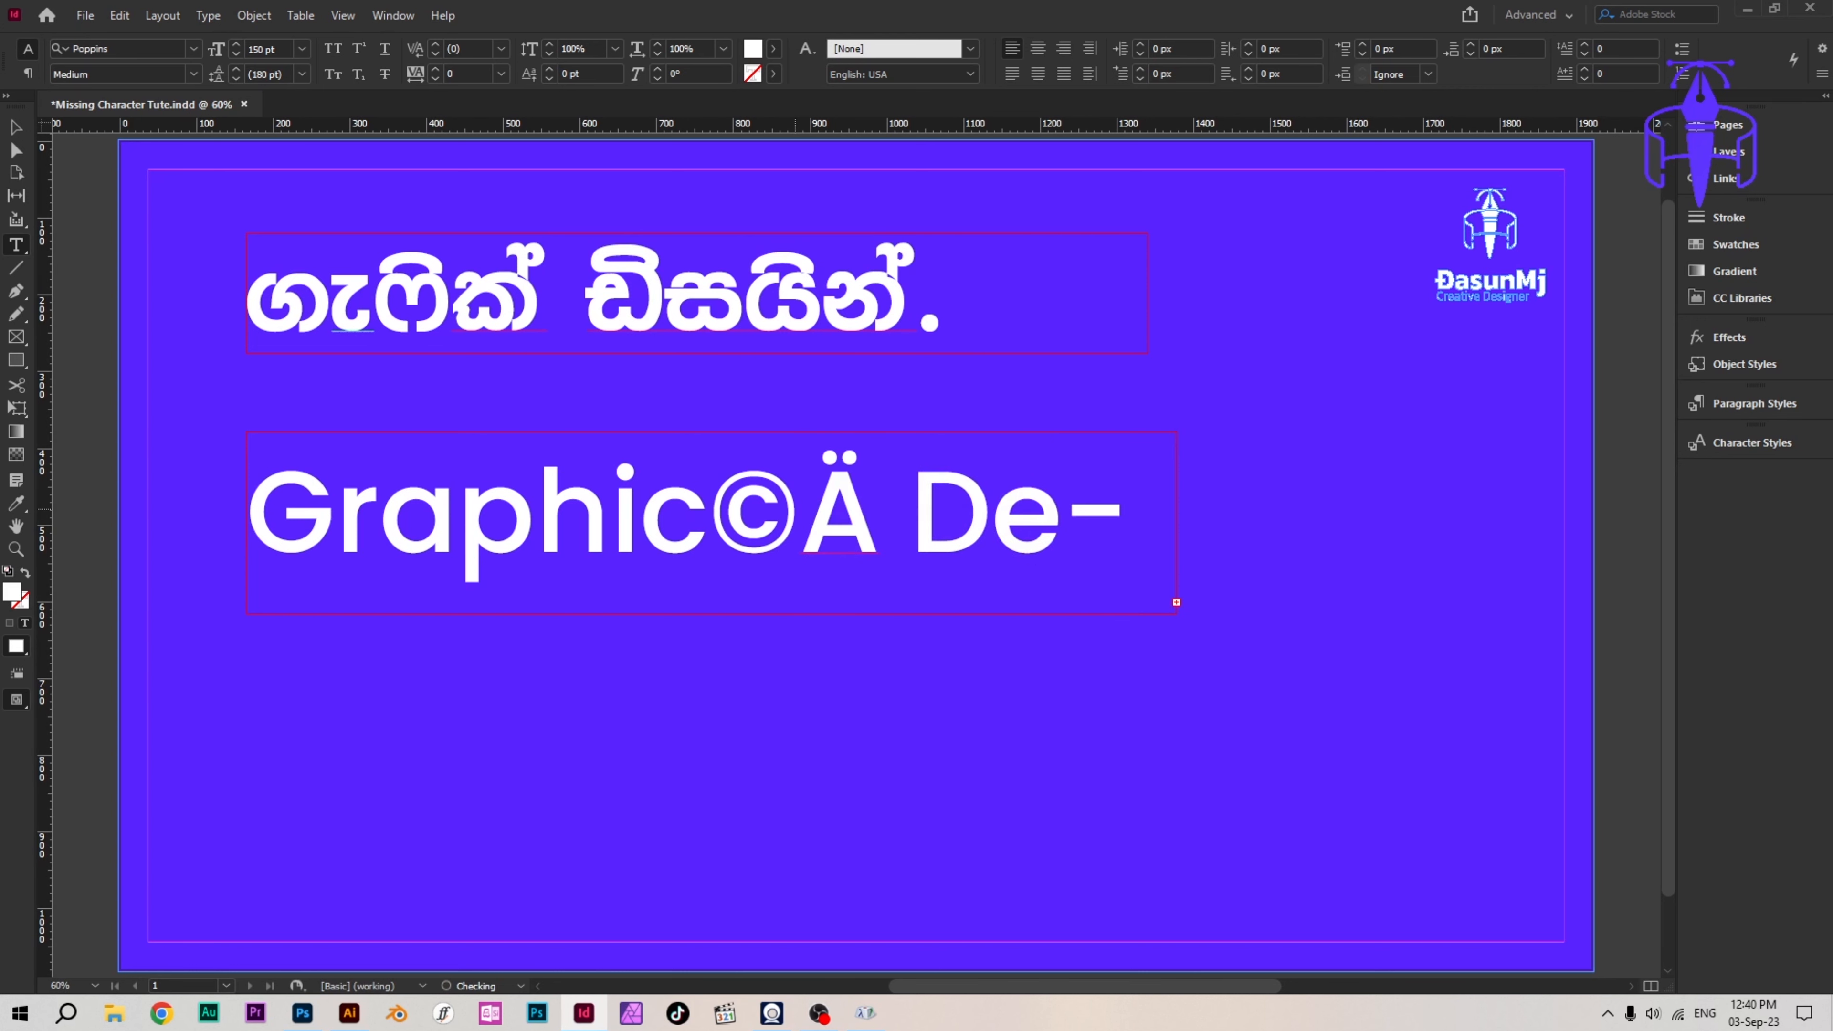
Step: Recheck the copyright sign's Alt code in Character Map and replace the Ä after "Graphic©" with ©
{"action": "left_click", "coordinate": [870, 1016]}
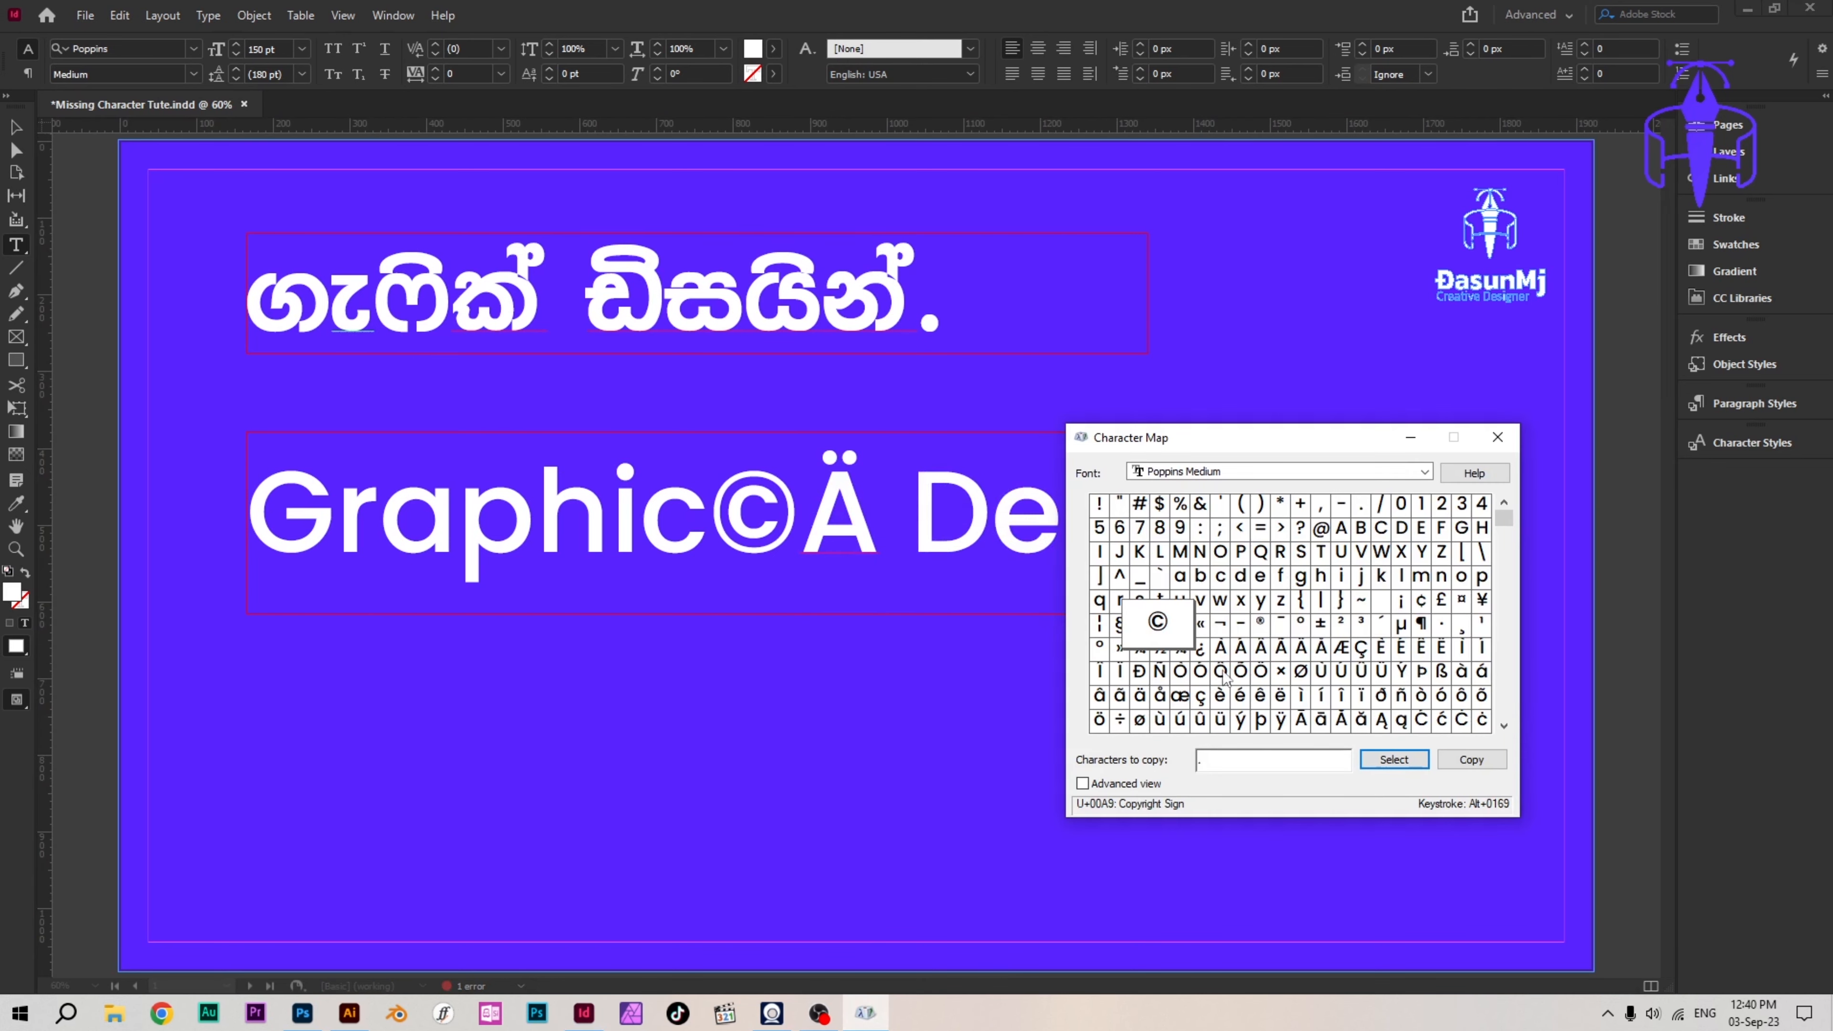
{"action": "left_click", "coordinate": [1210, 656]}
{"action": "left_click", "coordinate": [1160, 625]}
{"action": "double_click", "coordinate": [833, 508]}
{"action": "key", "text": "alt"}
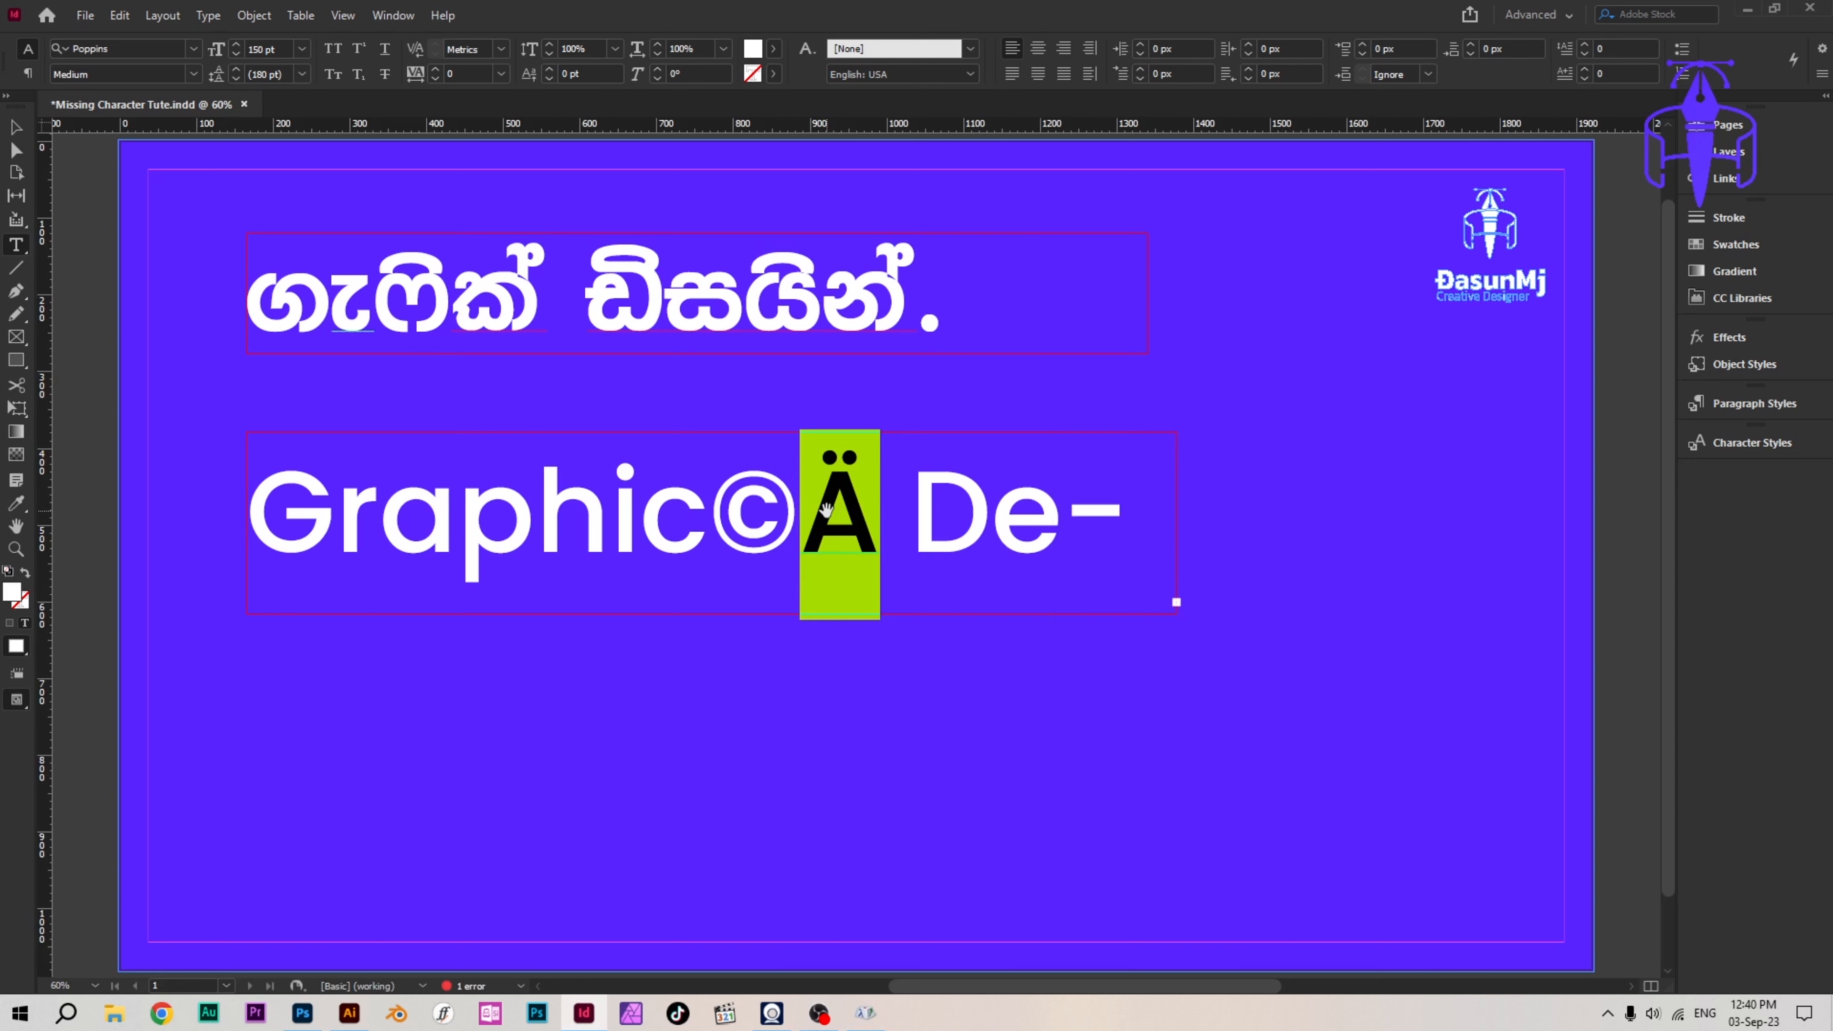
{"action": "type", "text": "©"}
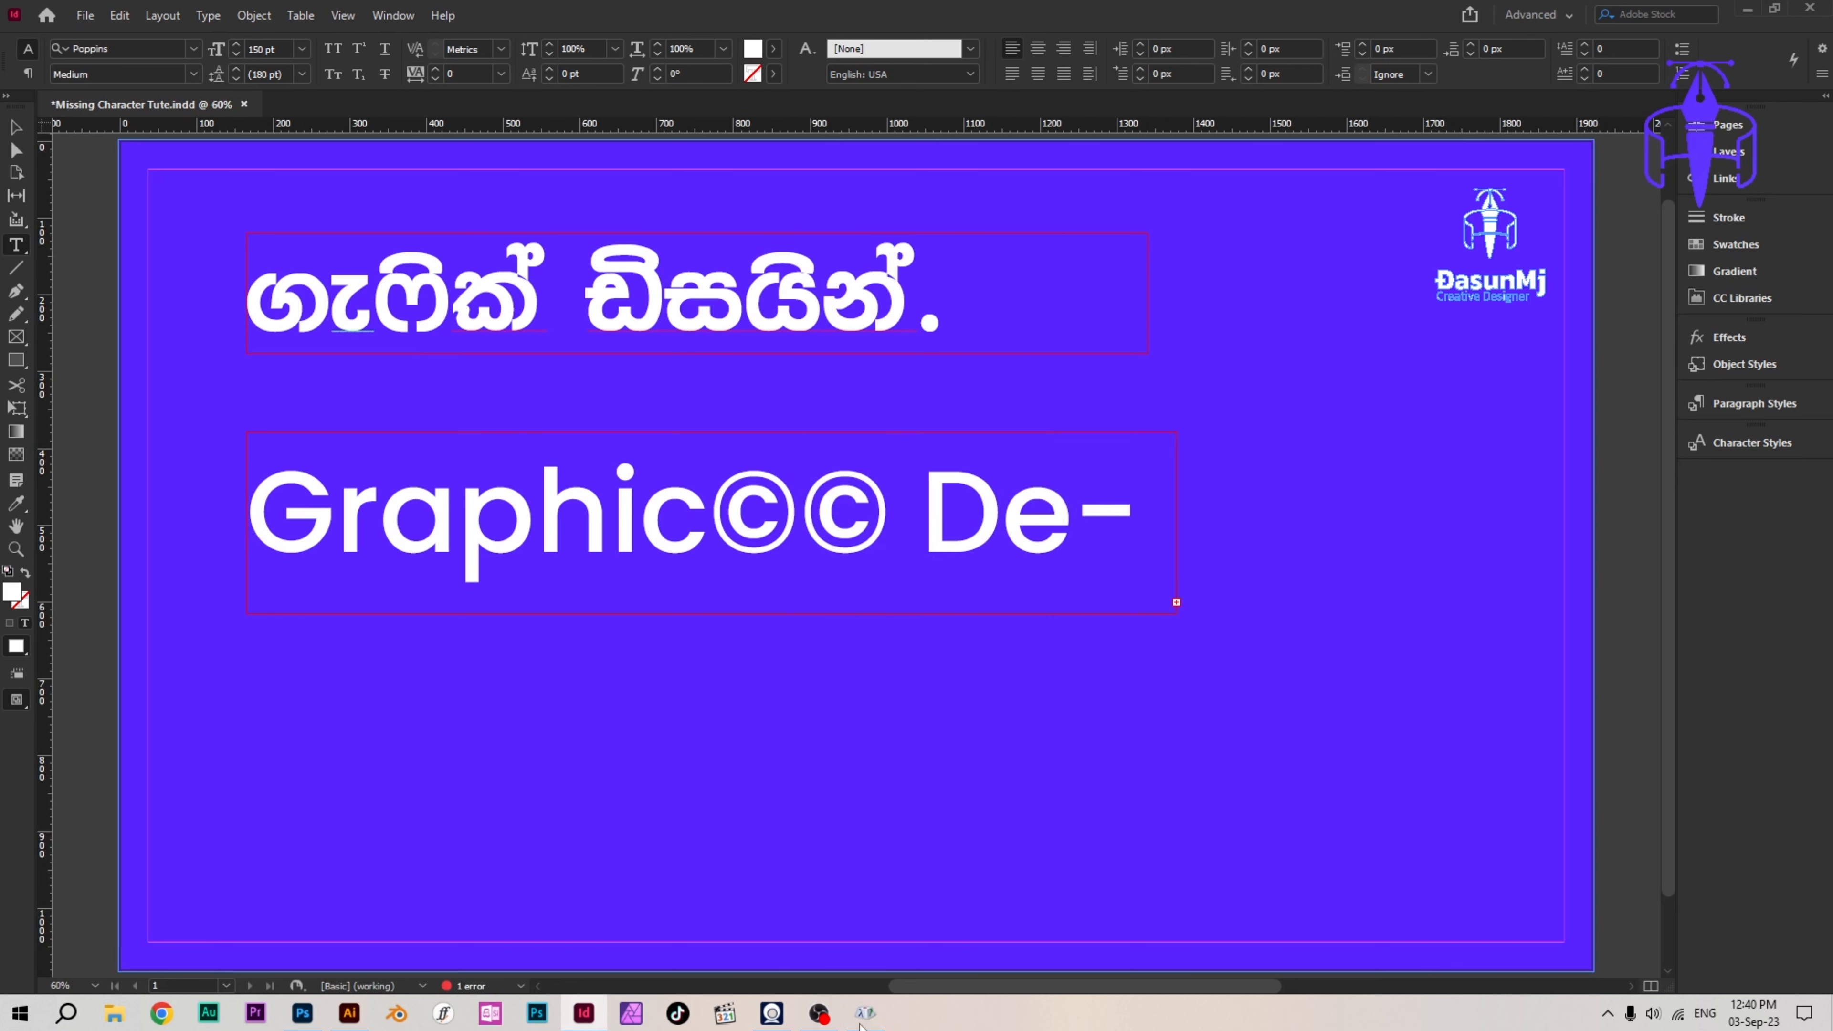
Step: Look up the pound sign's Alt code in Character Map, insert £ after the second copyright sign, and finish text editing
{"action": "left_click", "coordinate": [865, 1013]}
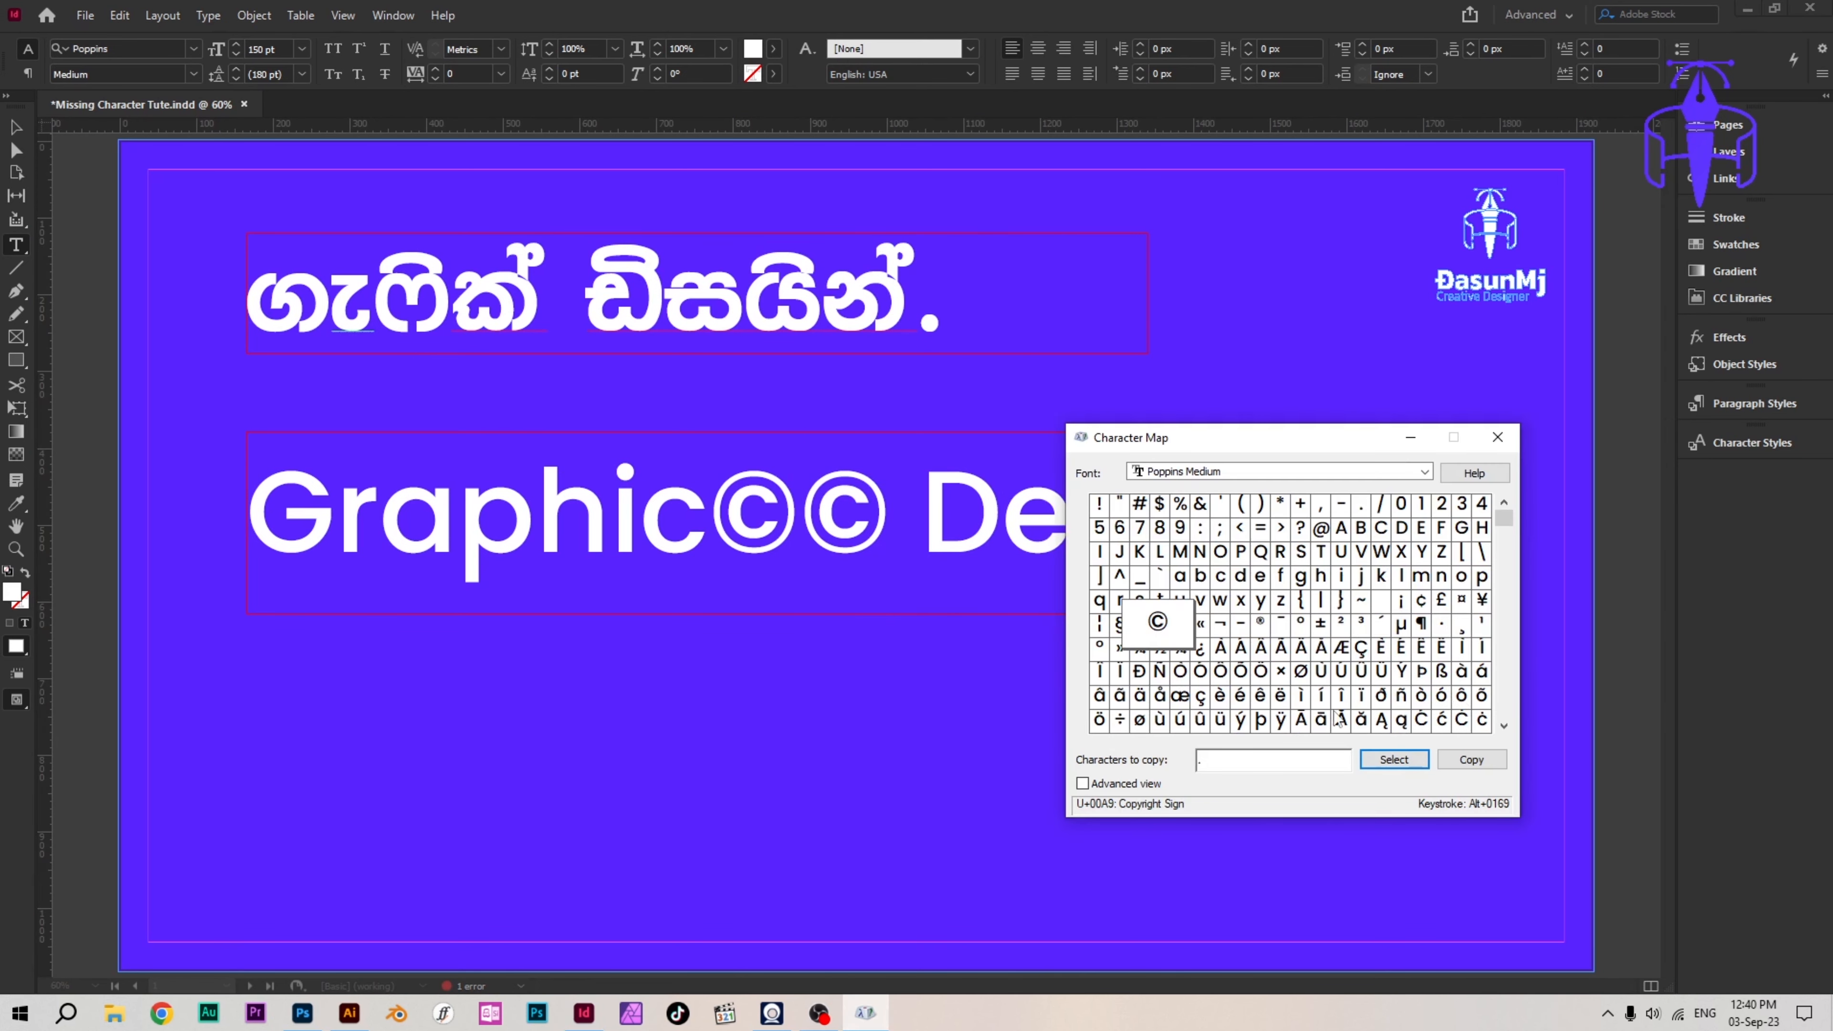
{"action": "left_click", "coordinate": [1264, 533]}
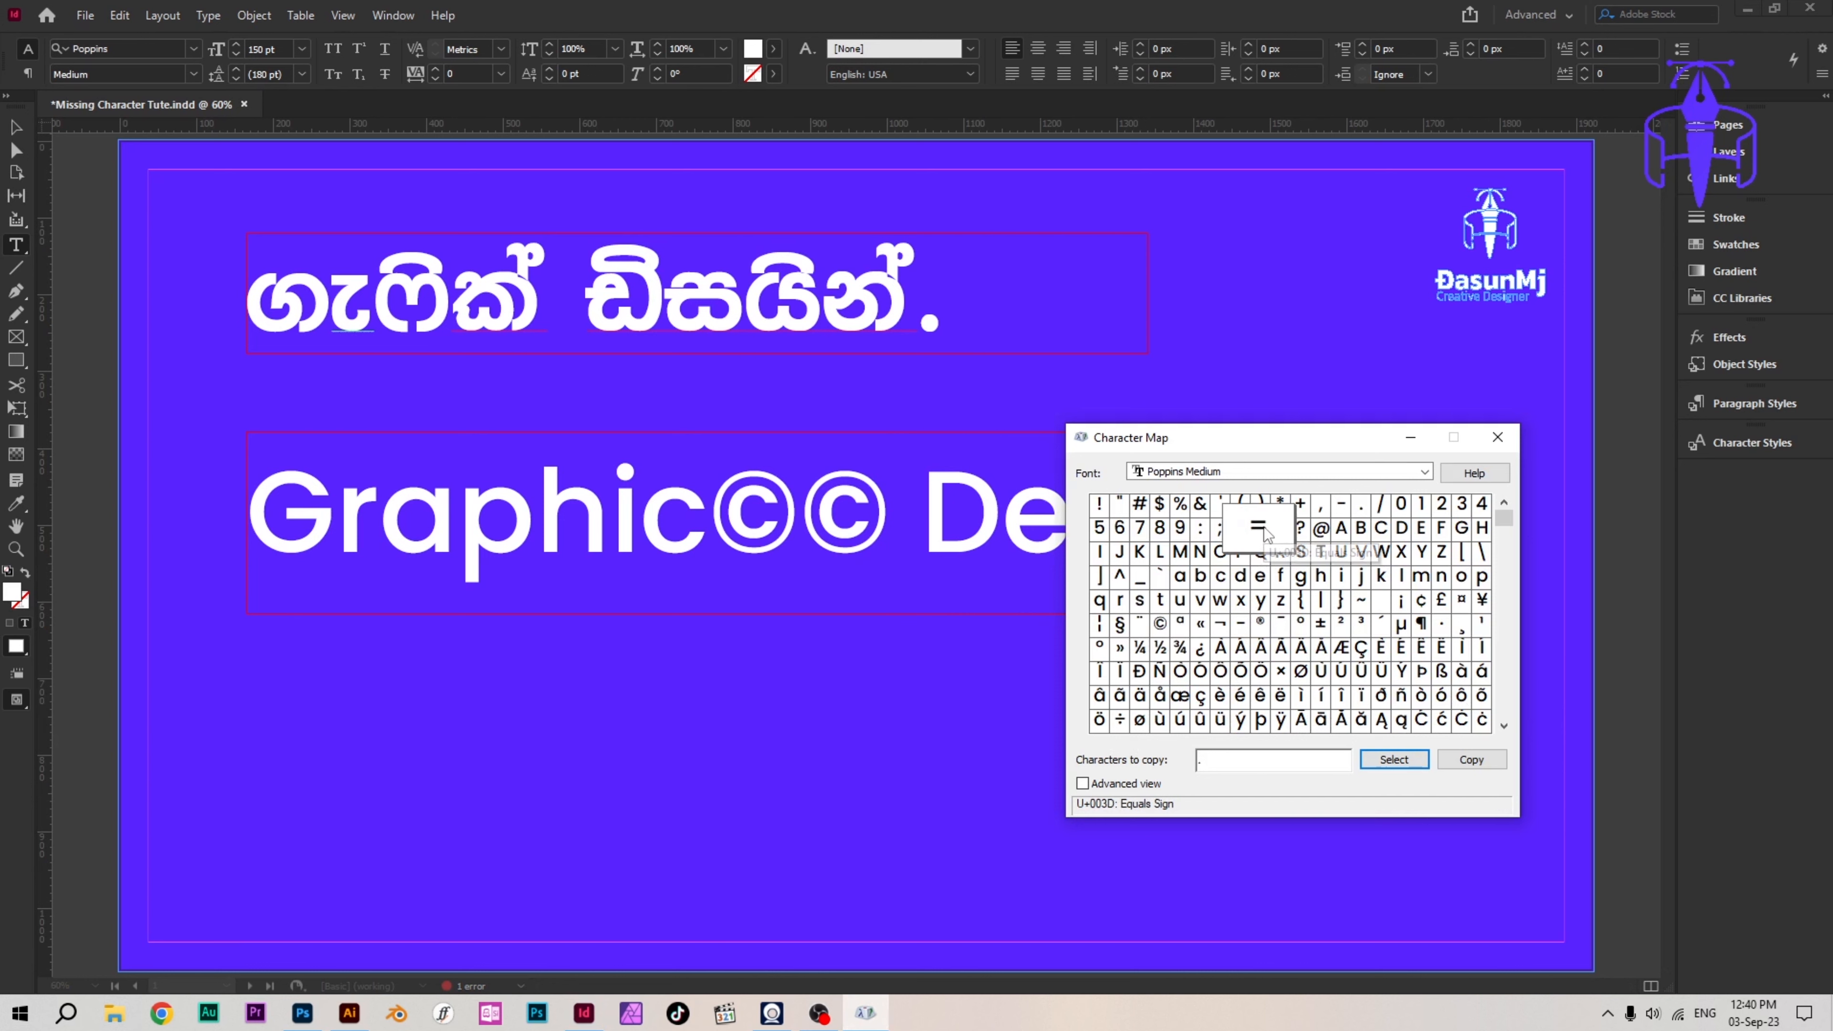
{"action": "left_click", "coordinate": [1320, 535]}
{"action": "left_click", "coordinate": [1299, 605]}
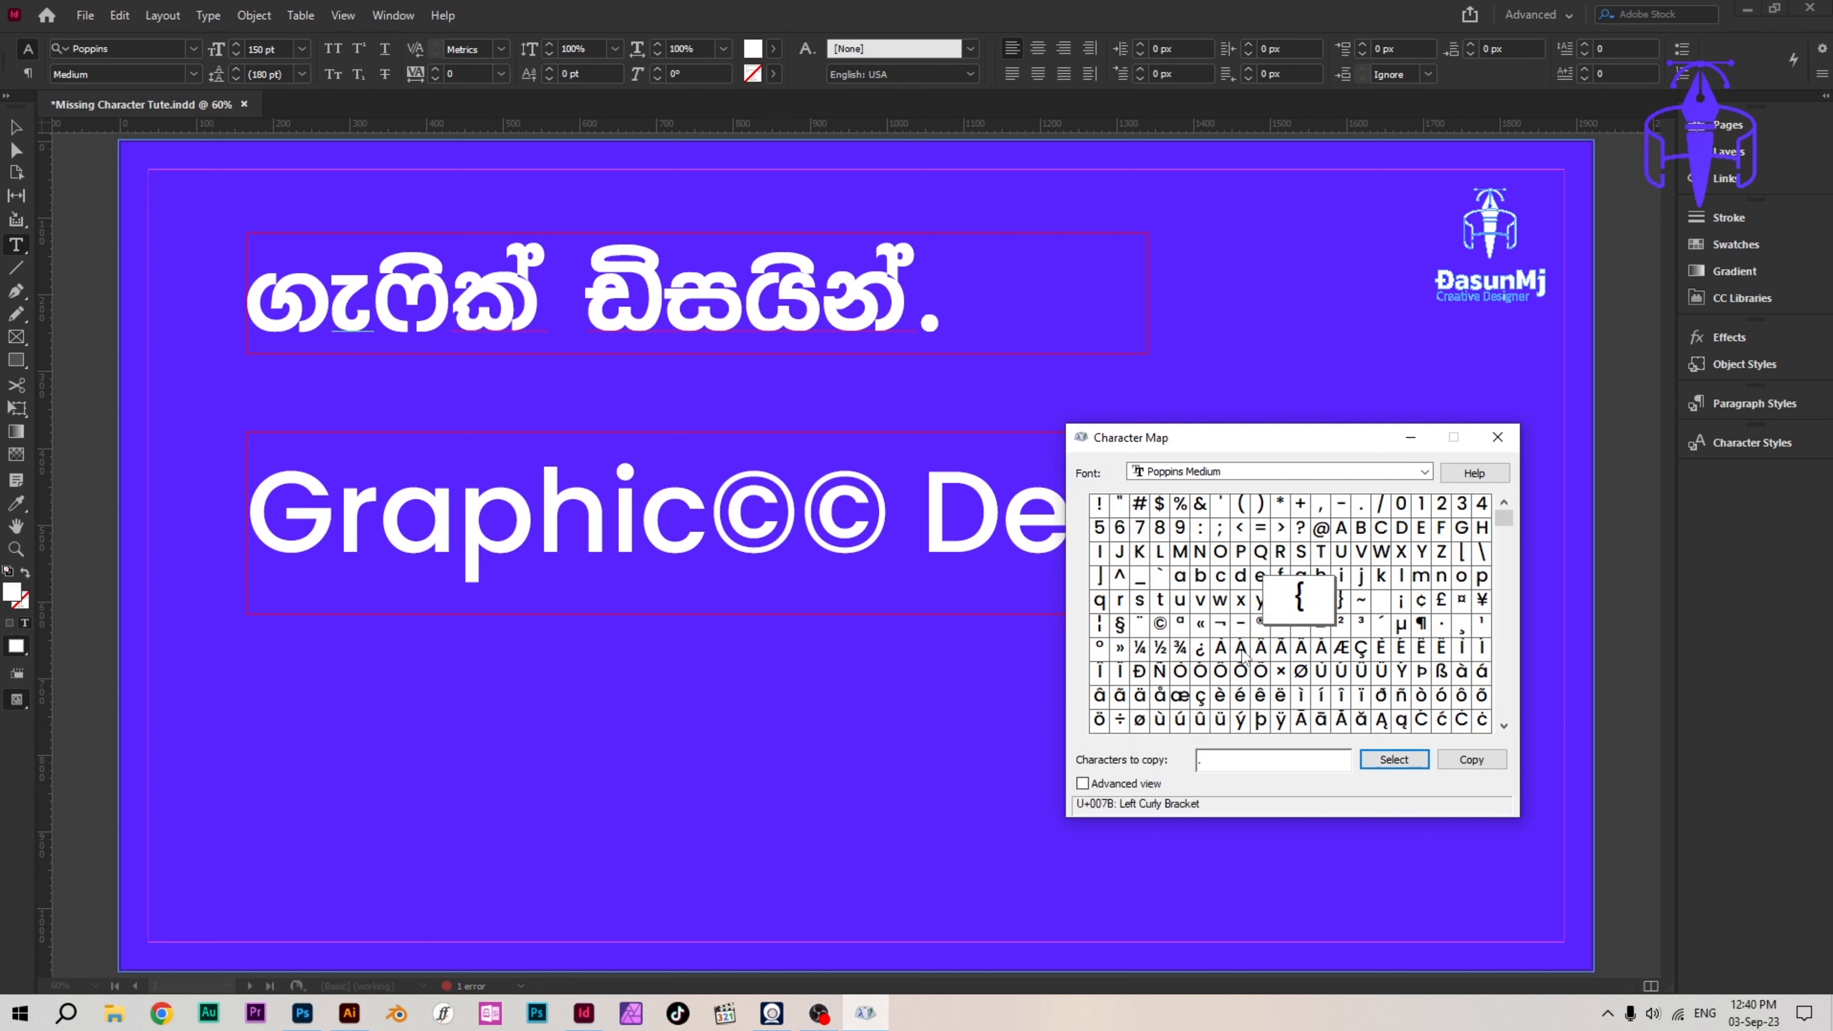
{"action": "left_click", "coordinate": [1200, 623]}
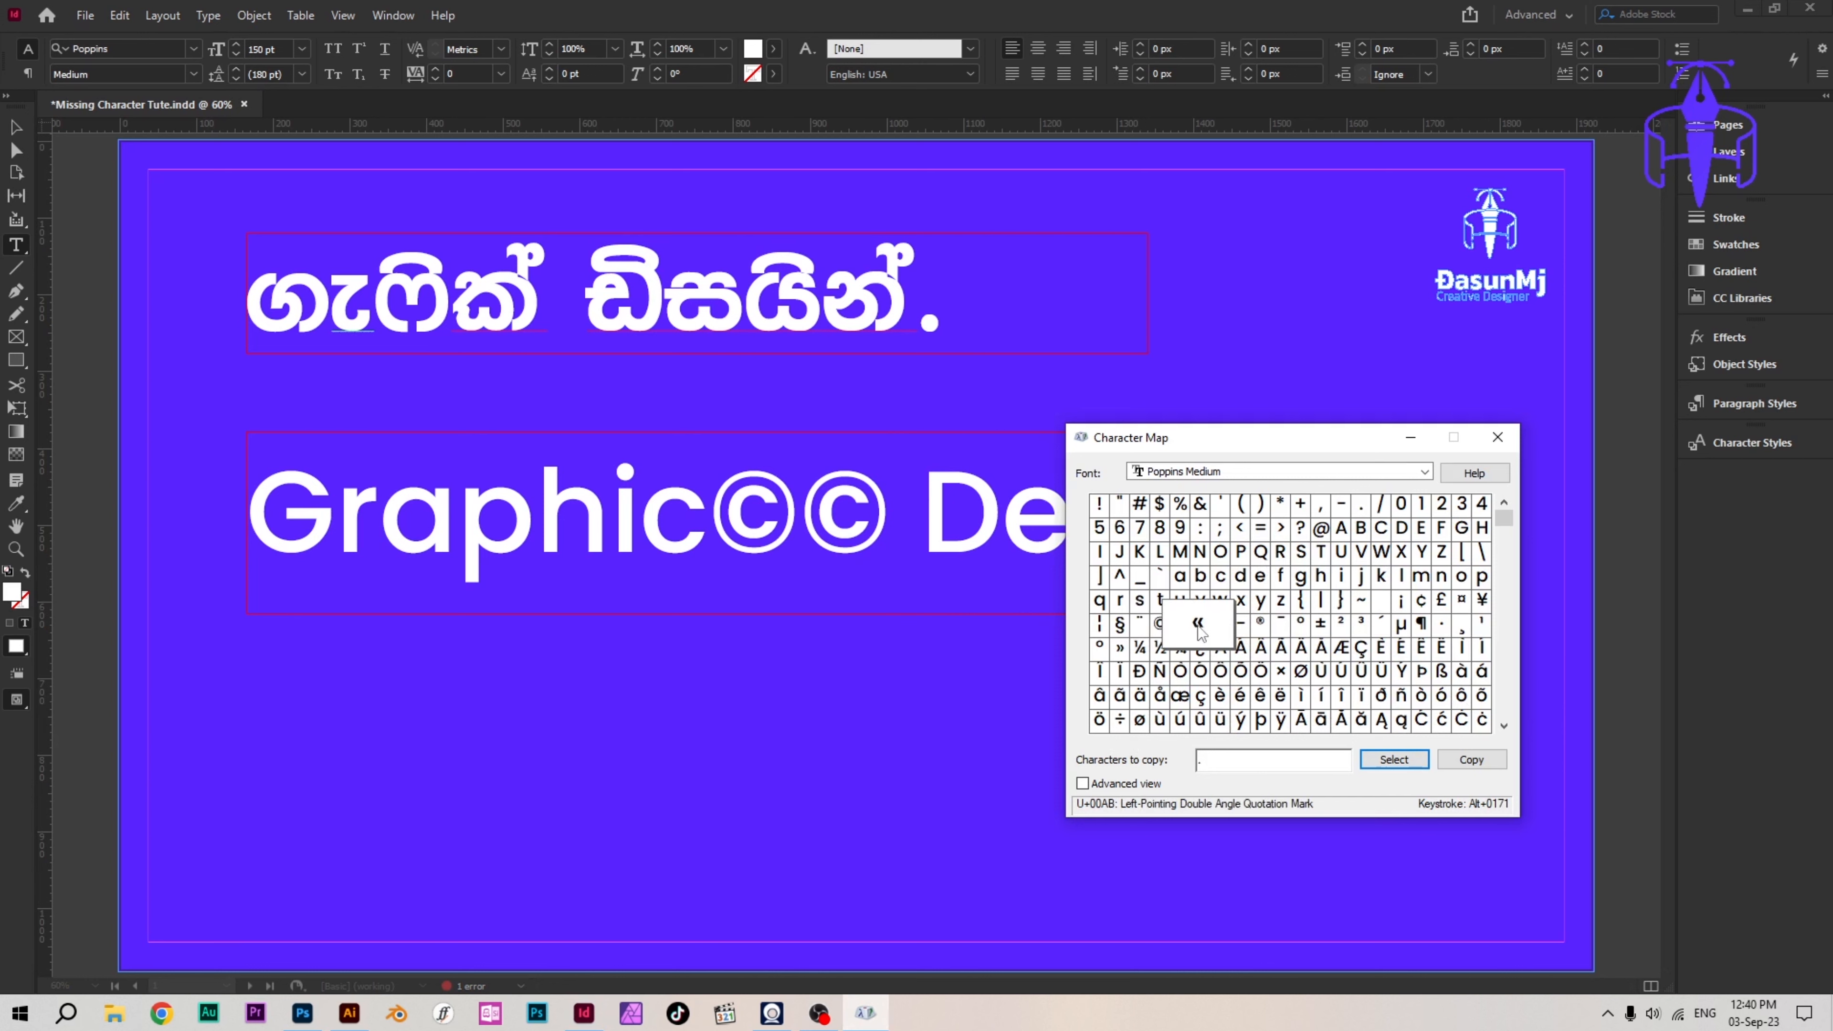
{"action": "left_click", "coordinate": [1444, 600]}
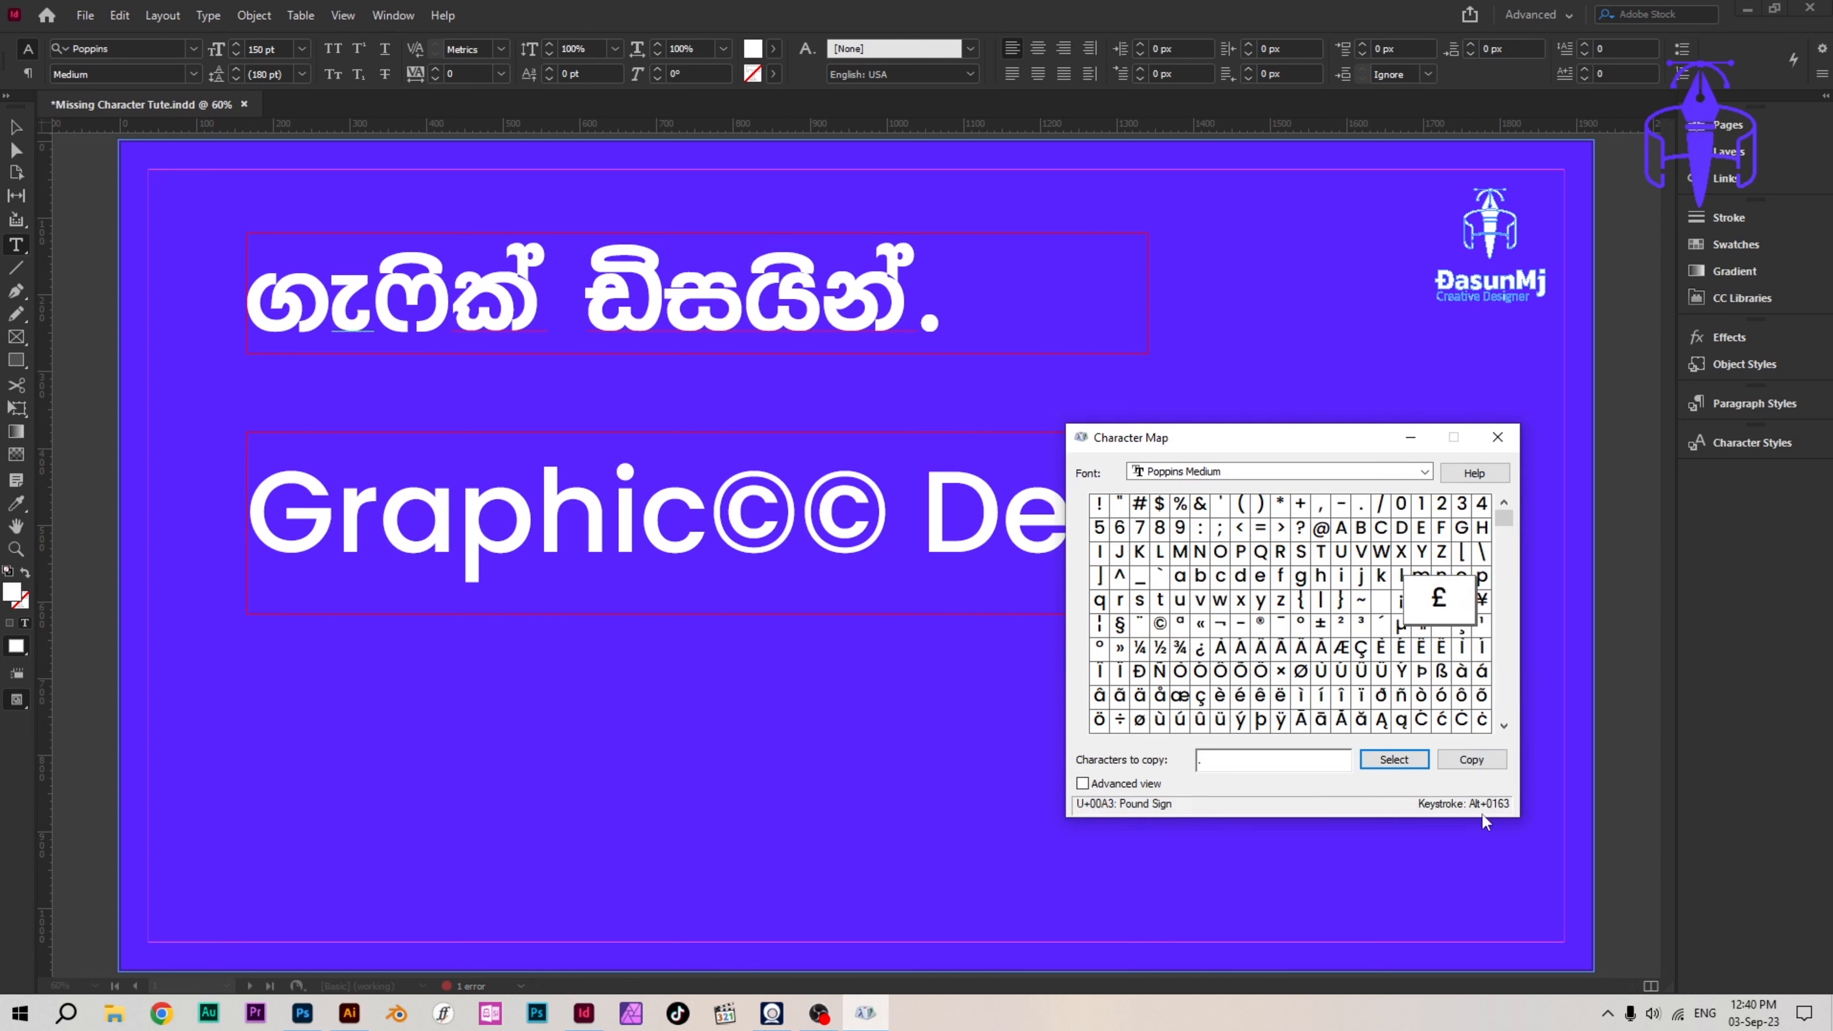
{"action": "left_click", "coordinate": [874, 512]}
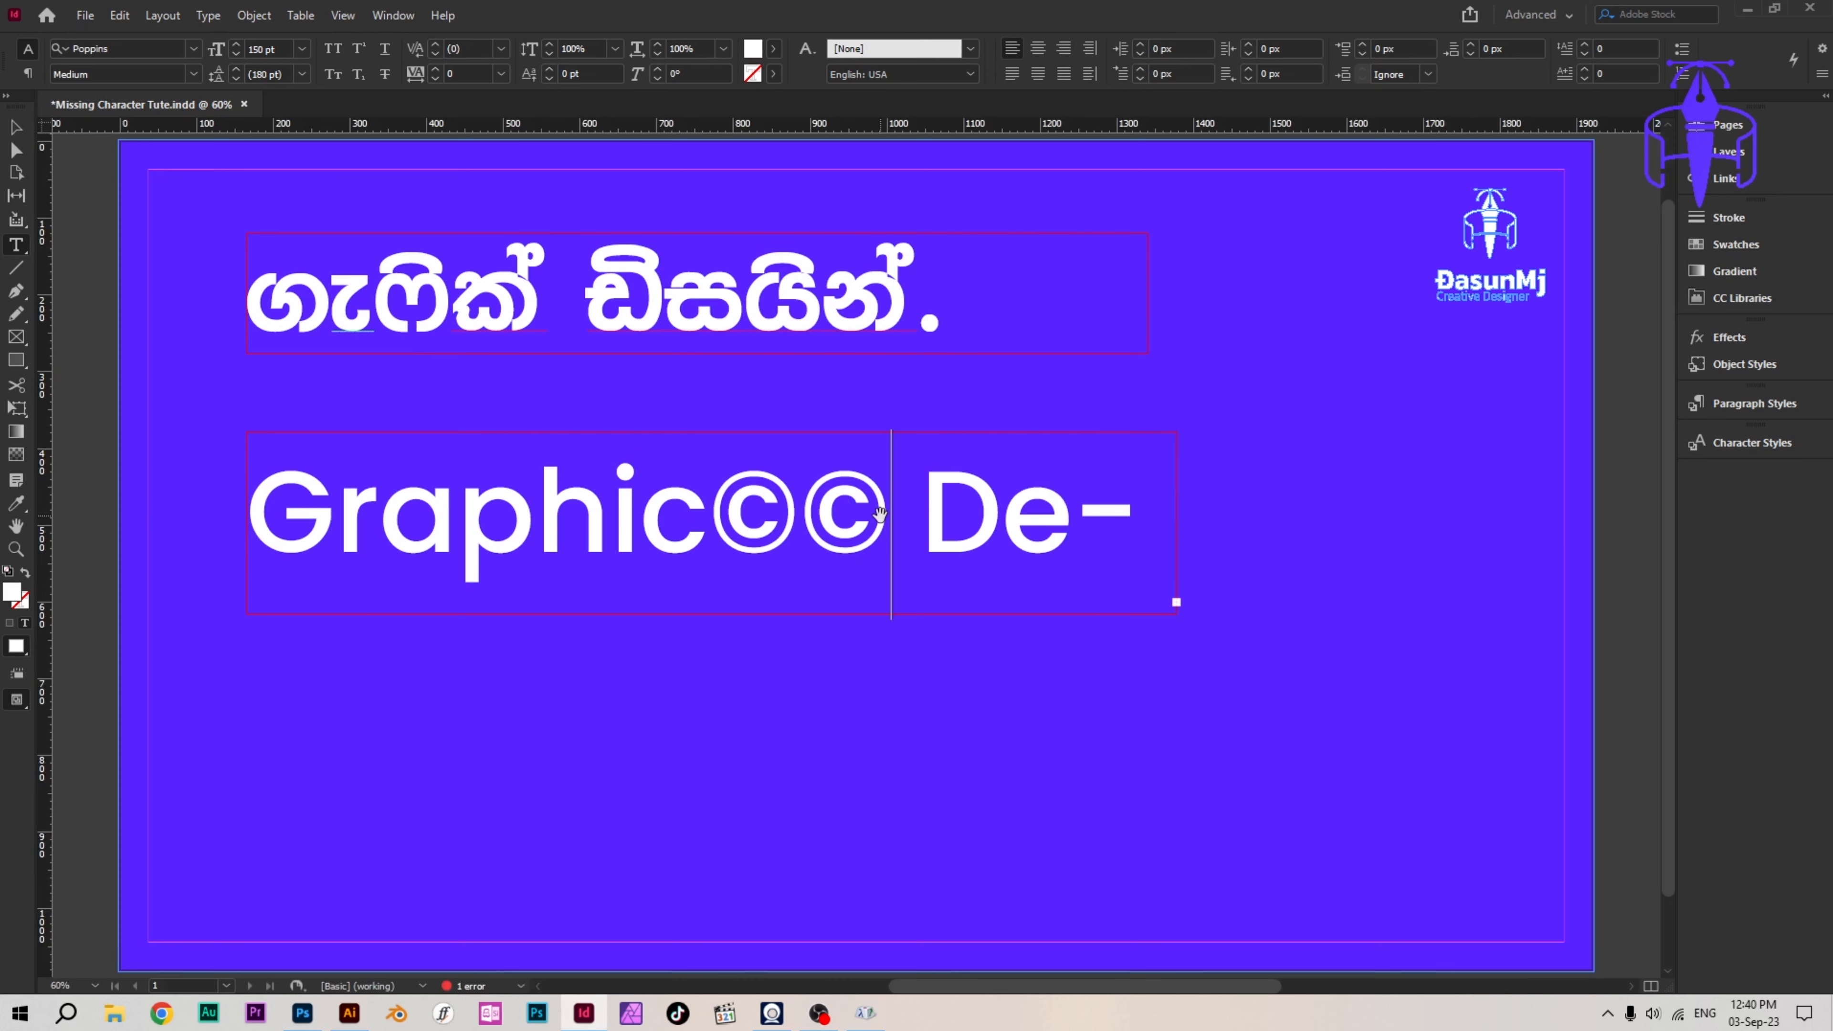
{"action": "type", "text": "£"}
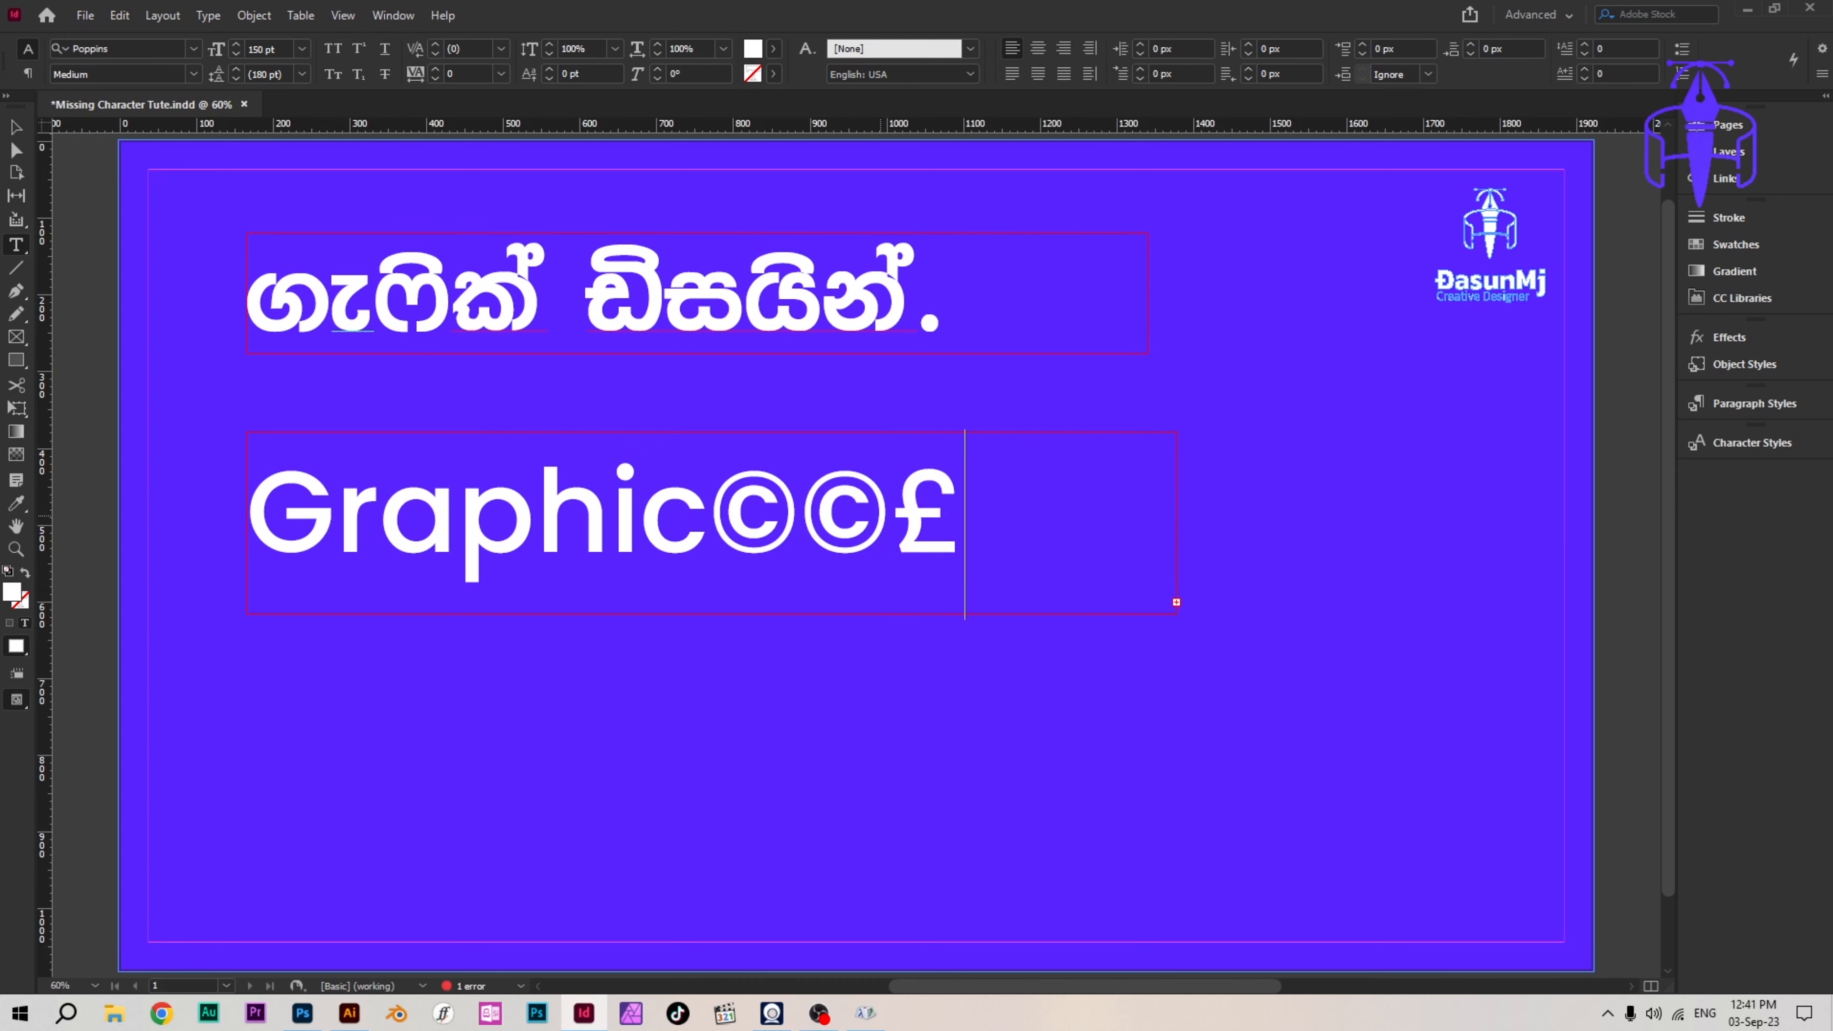
{"action": "key", "text": "Escape"}
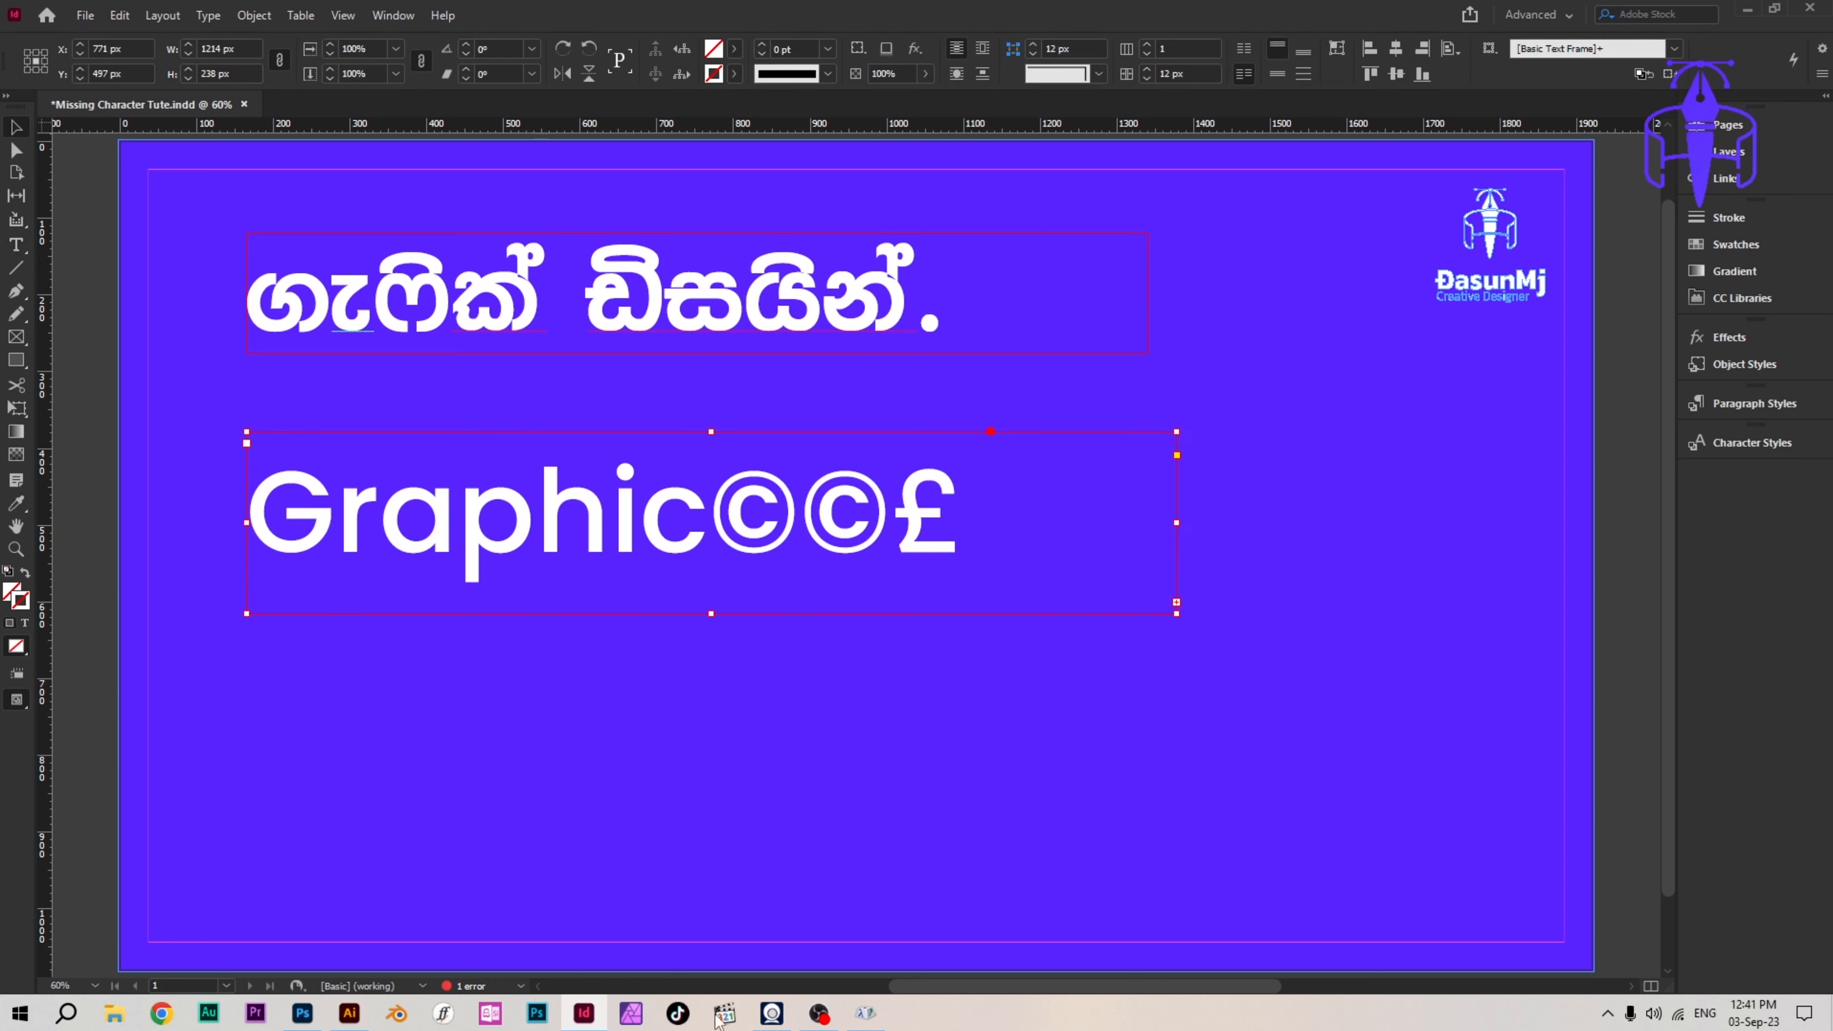
{"action": "mouse_move", "coordinate": [868, 1013]}
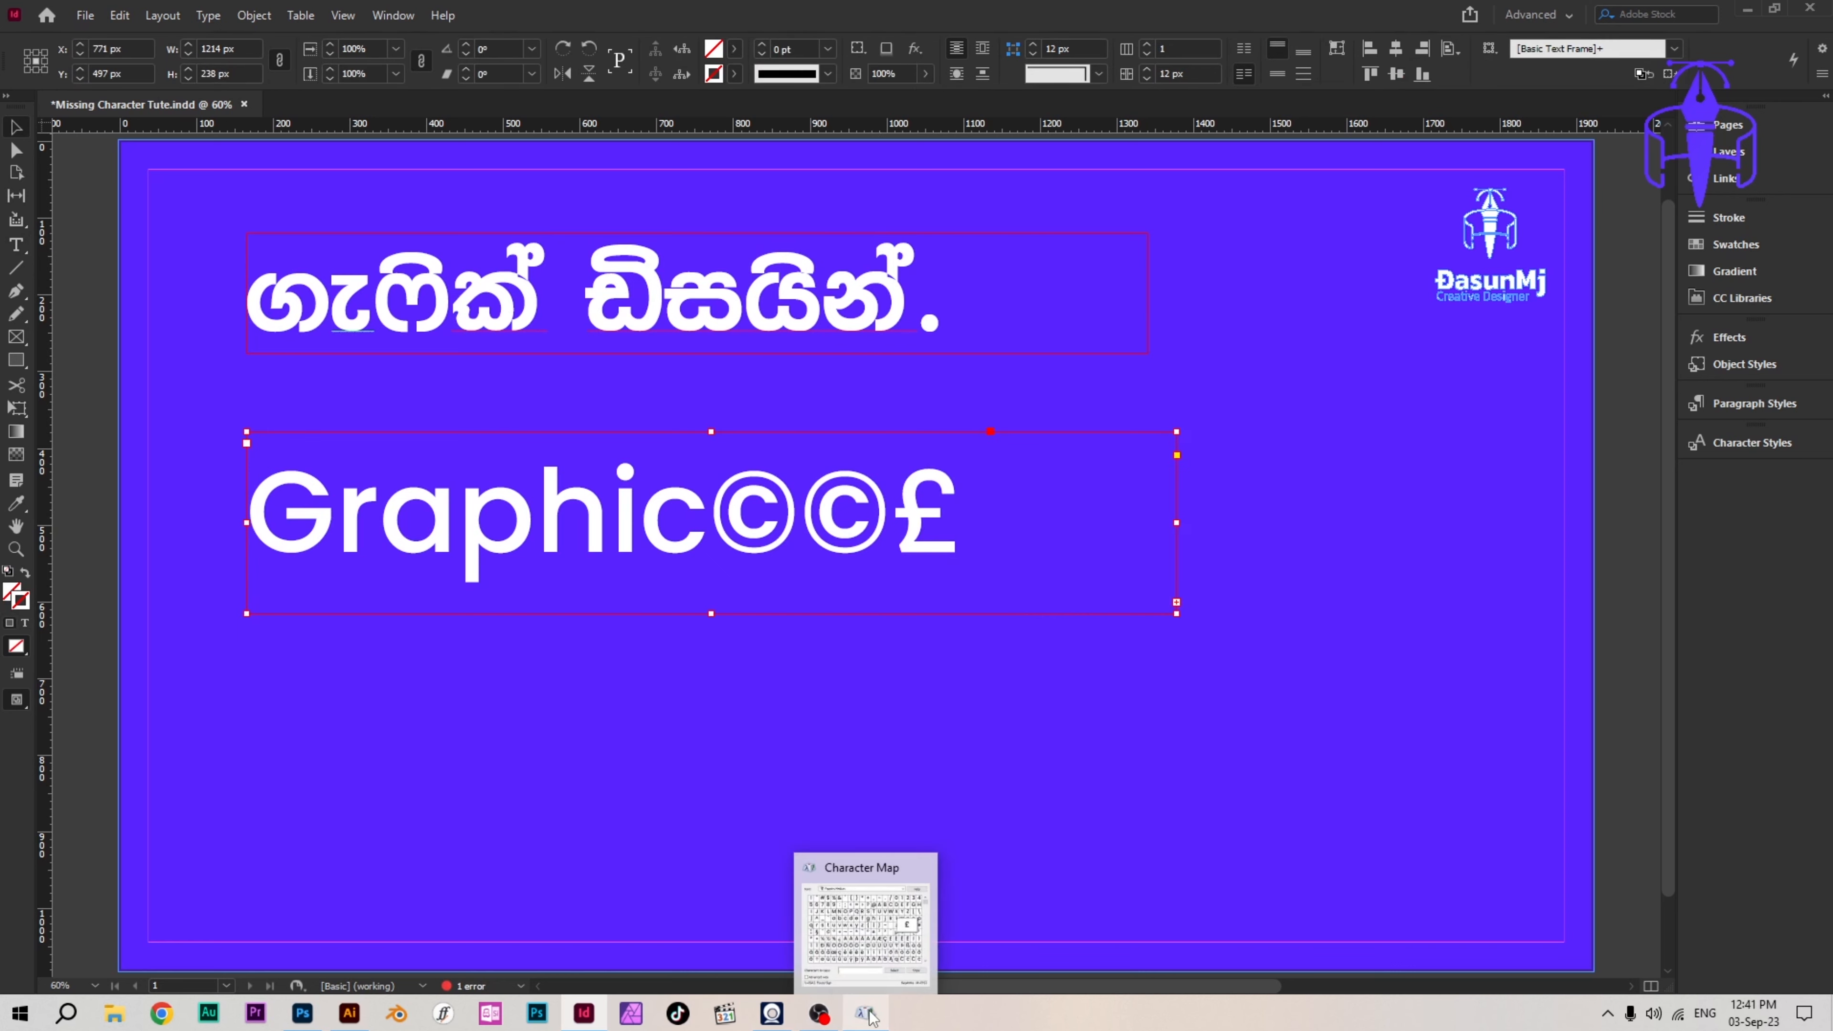